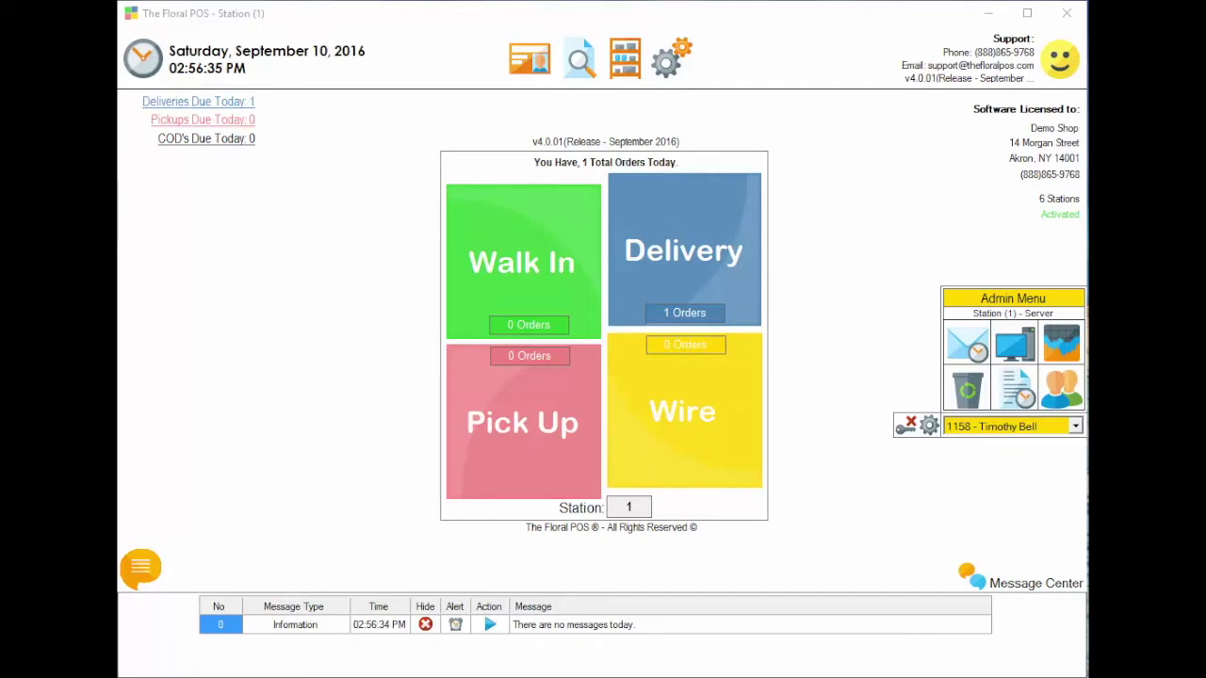
# - Open a new Walk In order, numbered 603, from the main screen
pyautogui.click(531, 237)
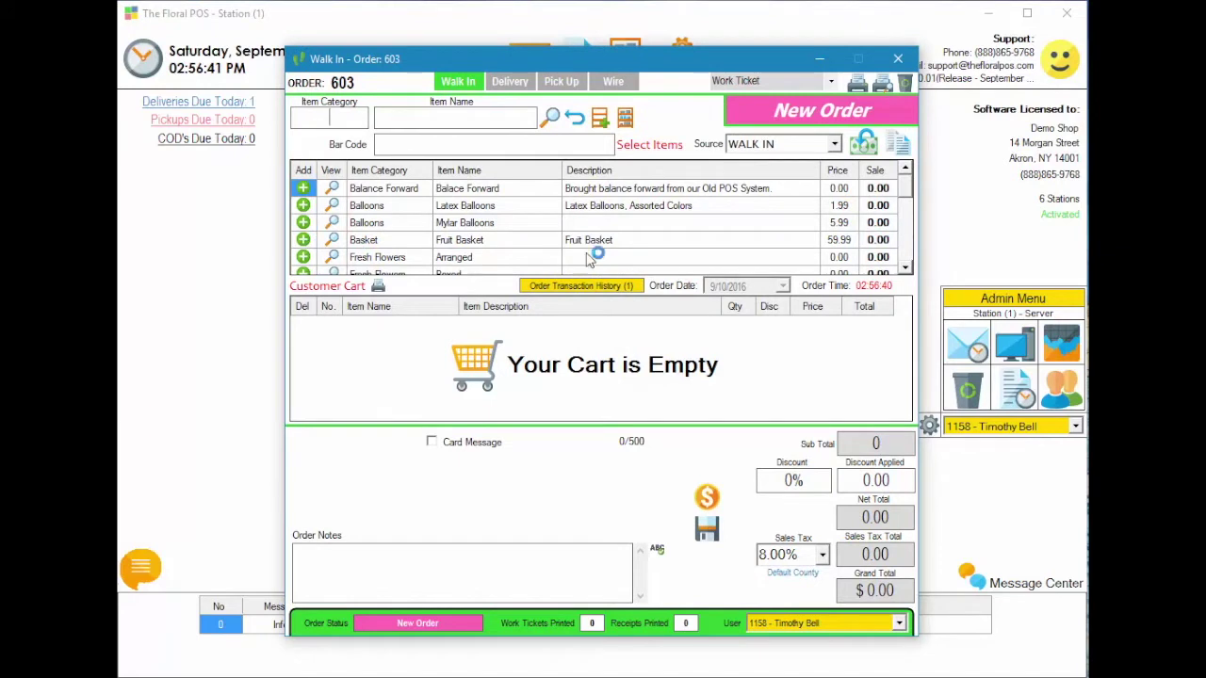
# - Add a Fruit Basket to order 603 and bring up payment for the $64.79 total
pyautogui.click(306, 240)
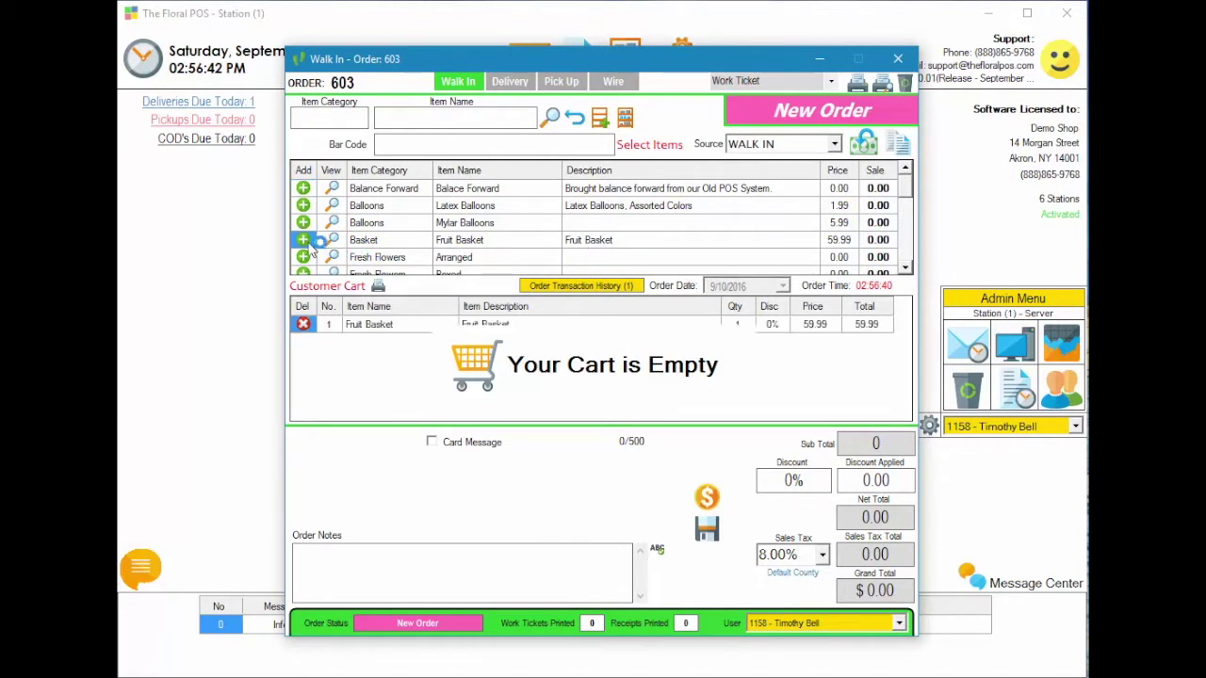
pyautogui.click(707, 496)
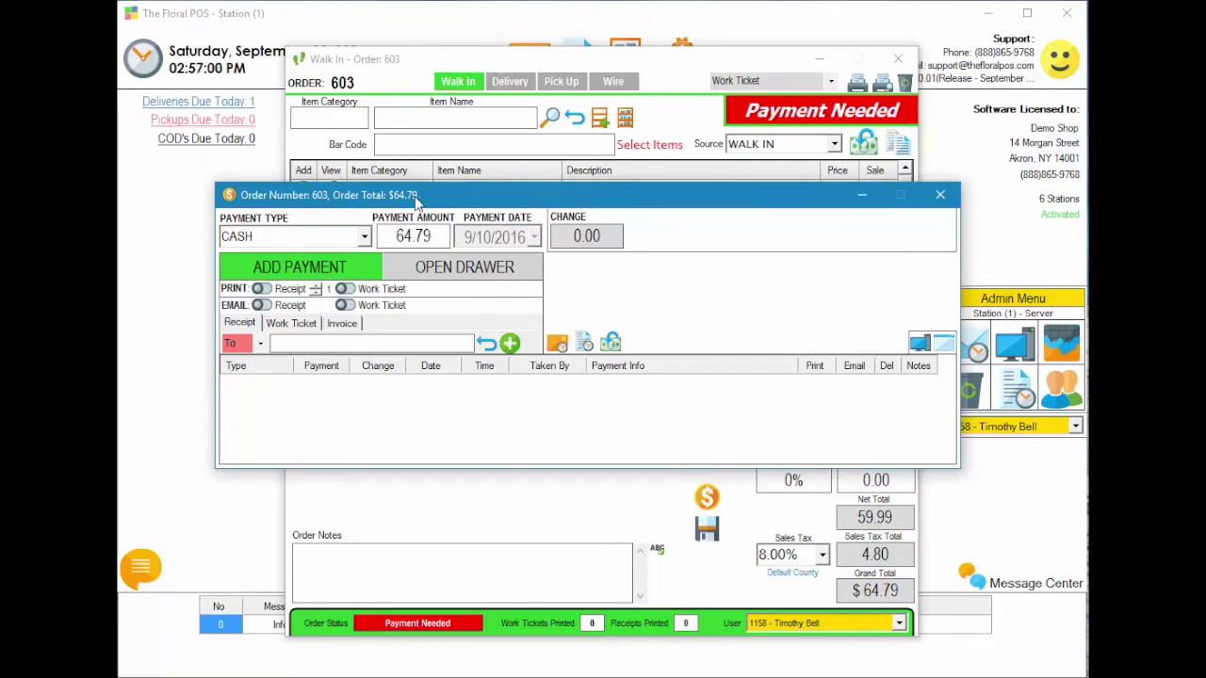
pyautogui.click(358, 235)
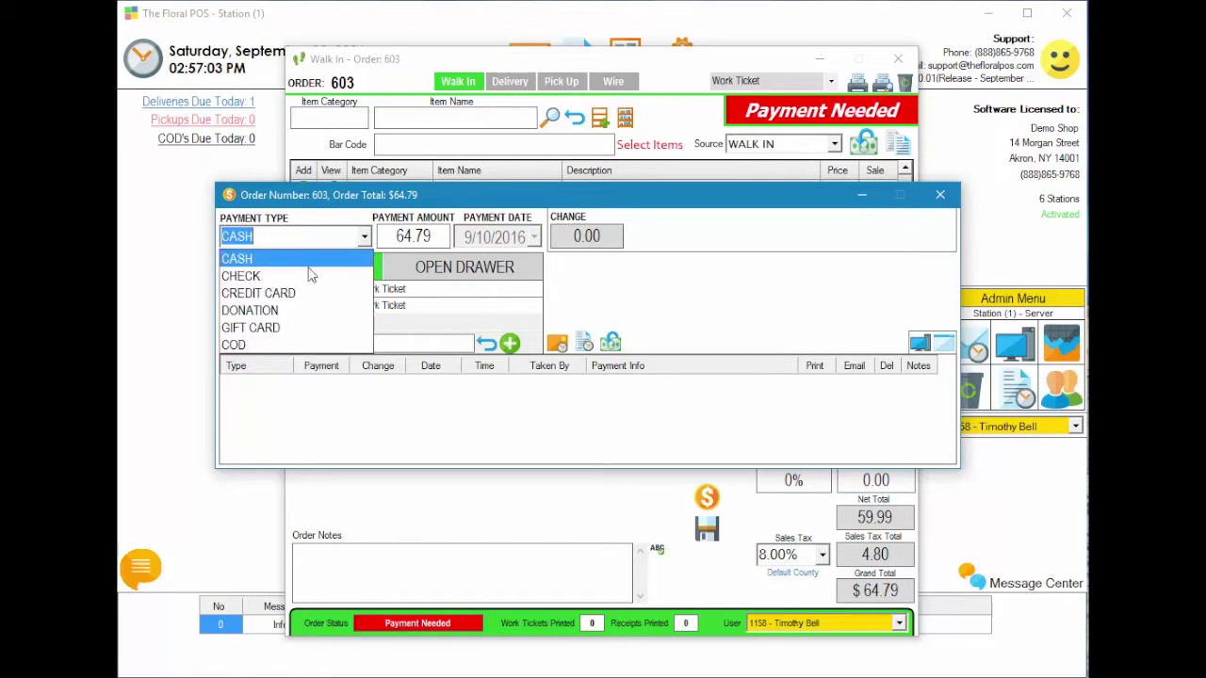
pyautogui.click(262, 276)
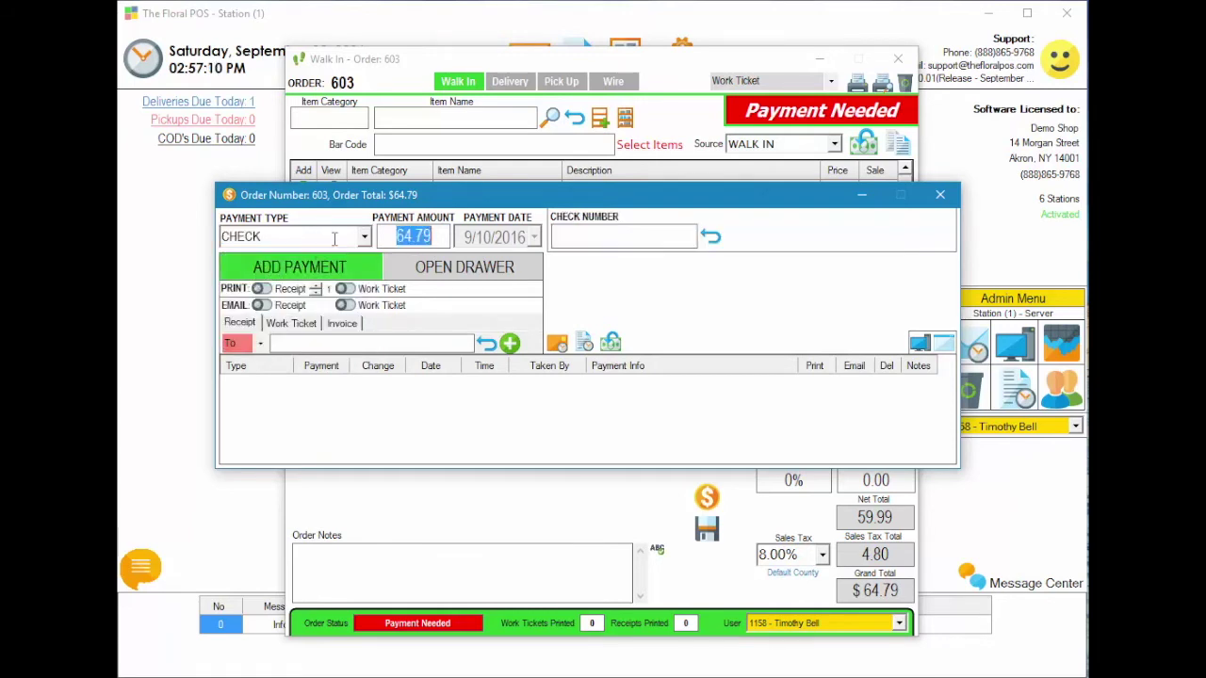
pyautogui.click(363, 237)
pyautogui.click(300, 292)
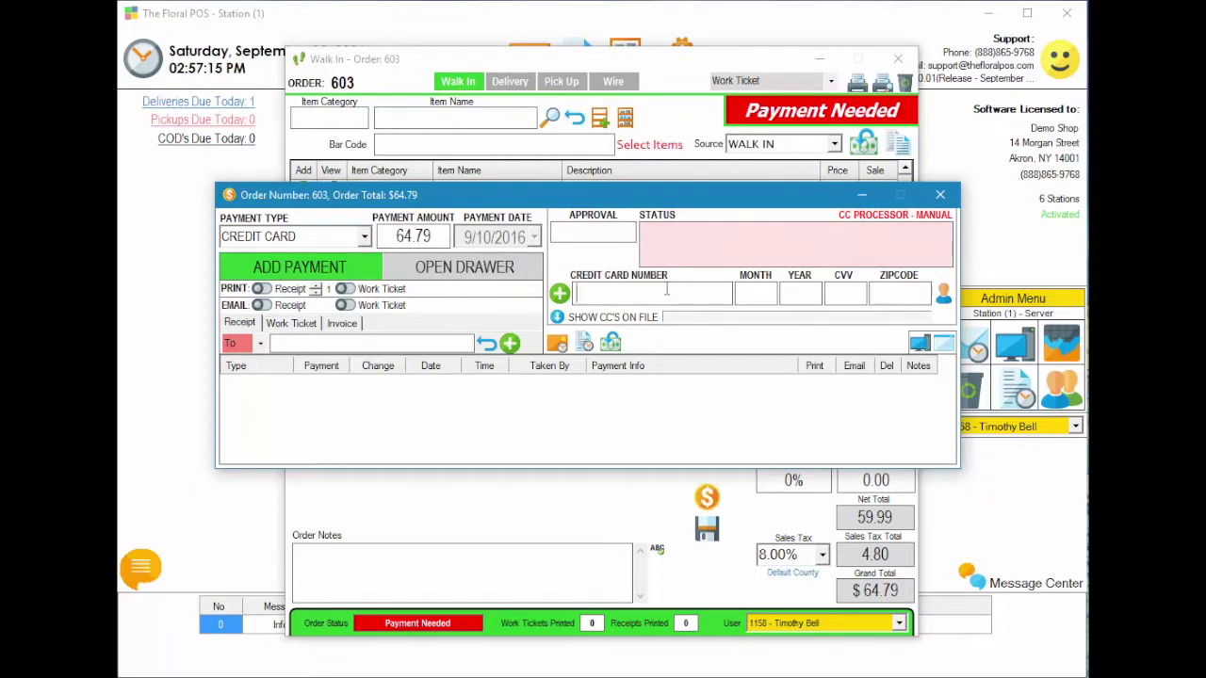
pyautogui.click(363, 238)
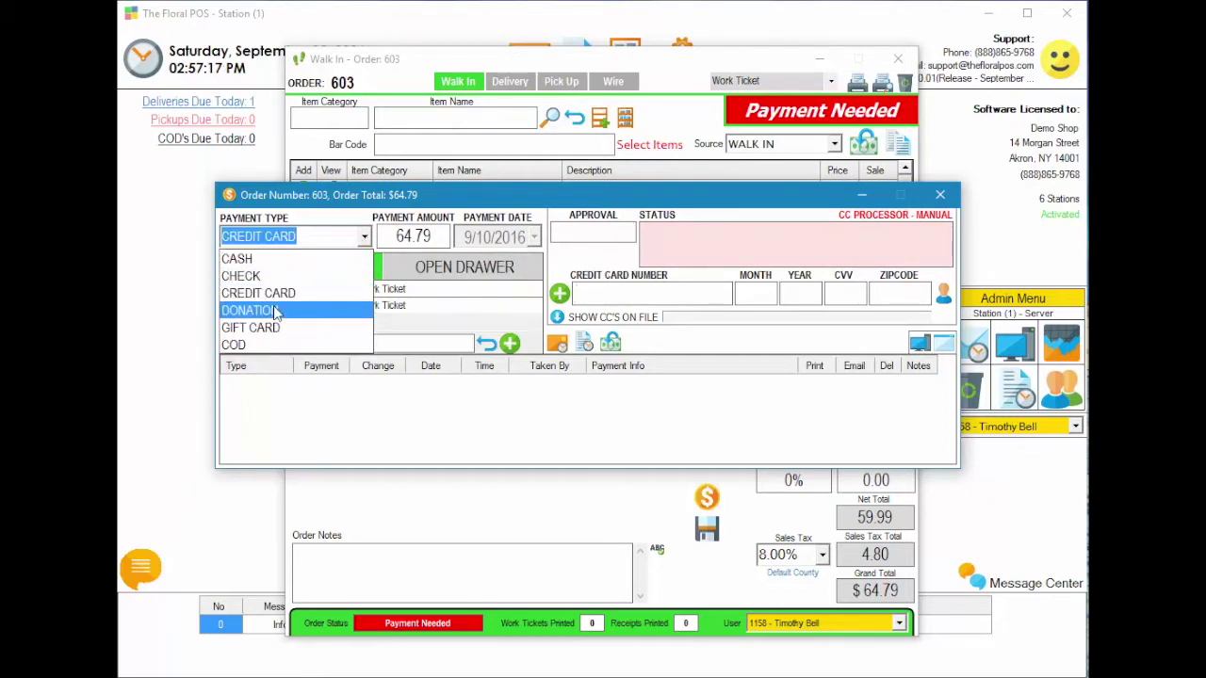
pyautogui.click(282, 311)
pyautogui.click(364, 238)
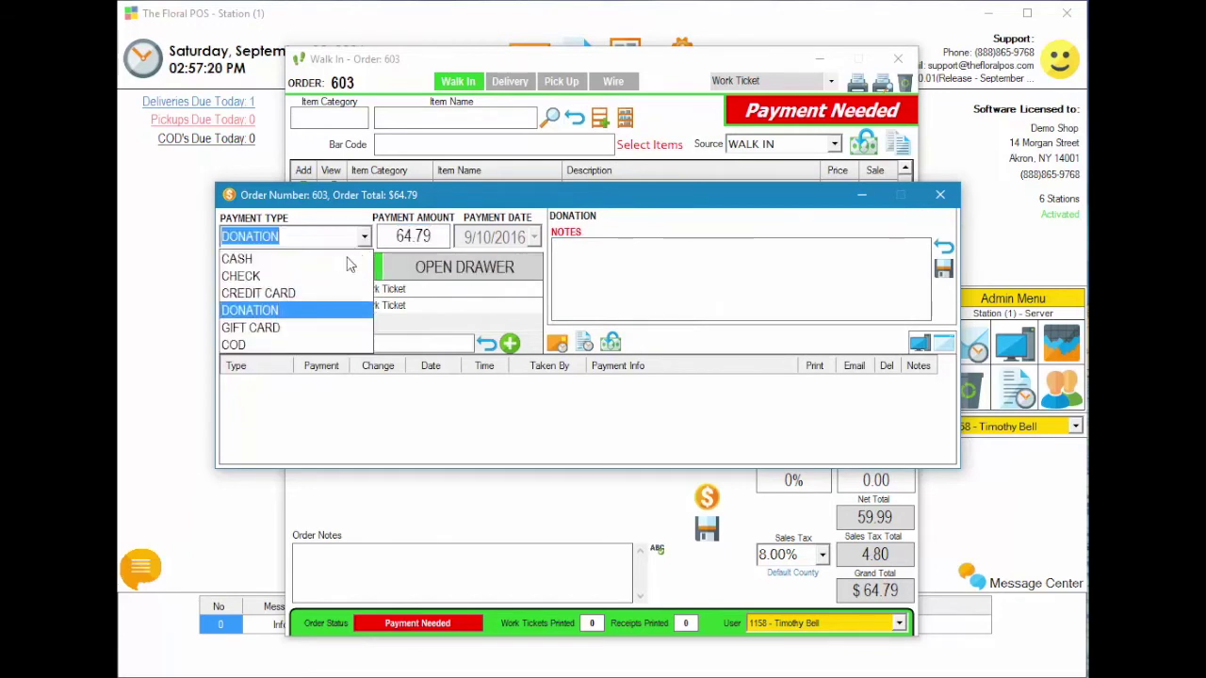
pyautogui.click(282, 324)
pyautogui.click(364, 238)
pyautogui.click(282, 343)
pyautogui.click(365, 241)
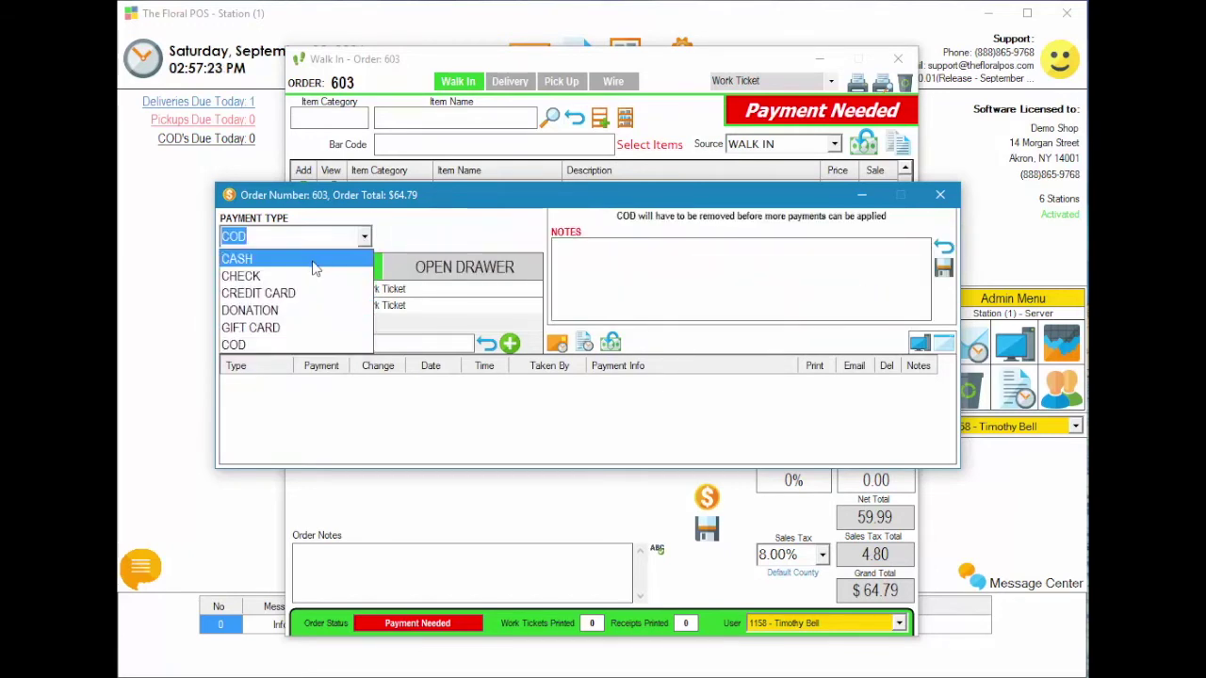
pyautogui.click(301, 256)
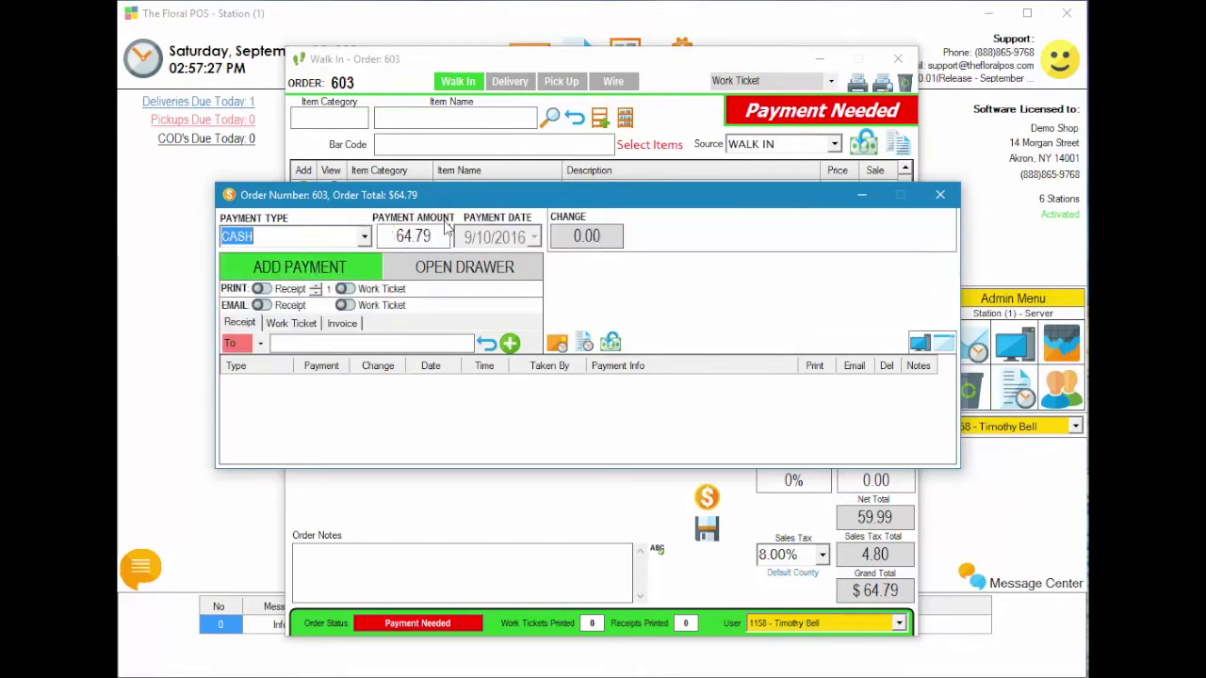
# - Replace the 64.79 payment amount with 50.00 and add it as a cash payment
pyautogui.moveTo(444, 236); pyautogui.dragTo(386, 240)
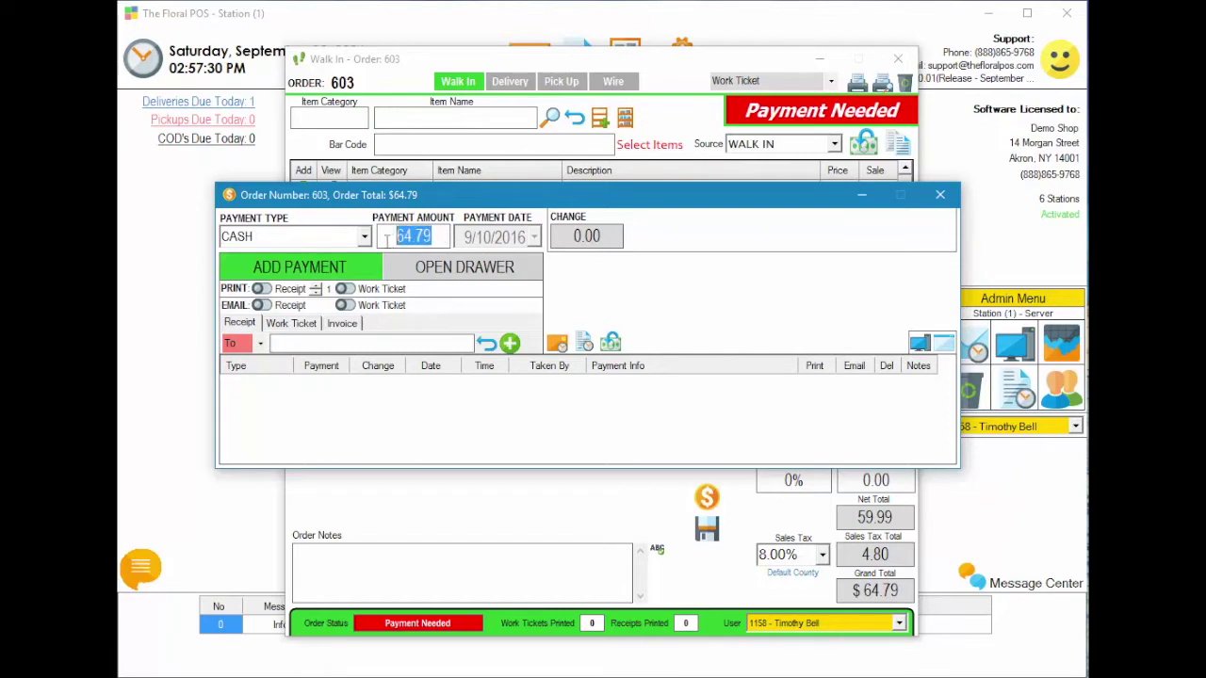
pyautogui.click(428, 235)
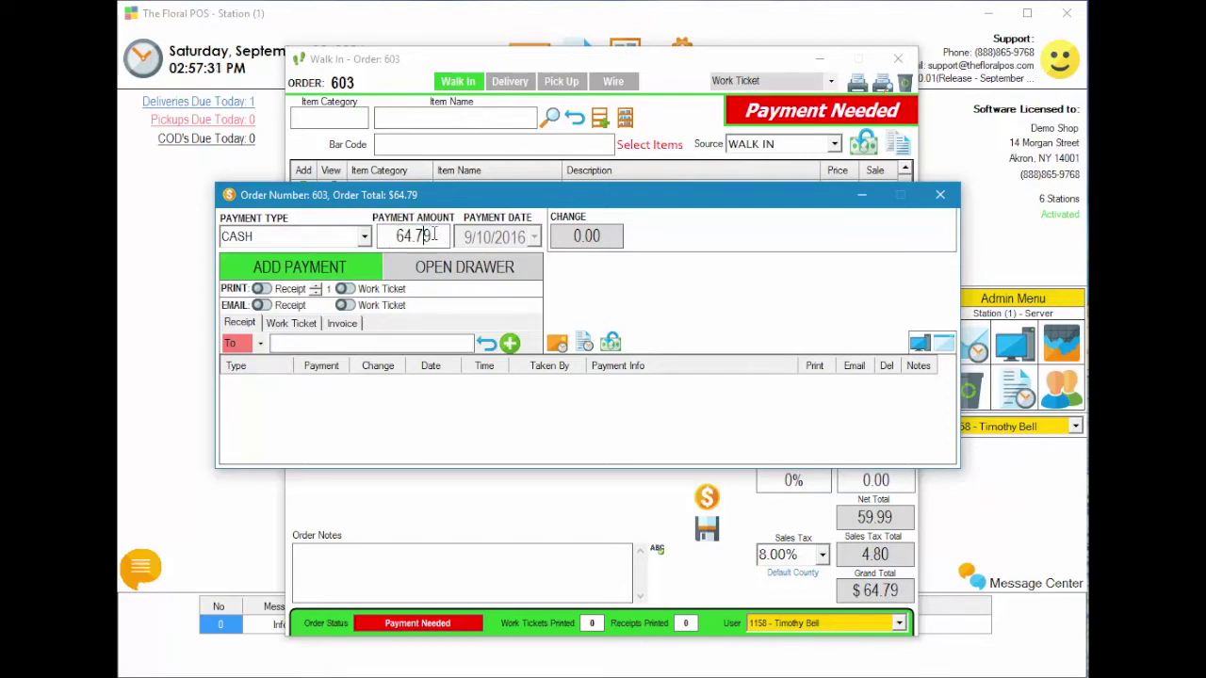
pyautogui.moveTo(435, 235); pyautogui.dragTo(398, 237)
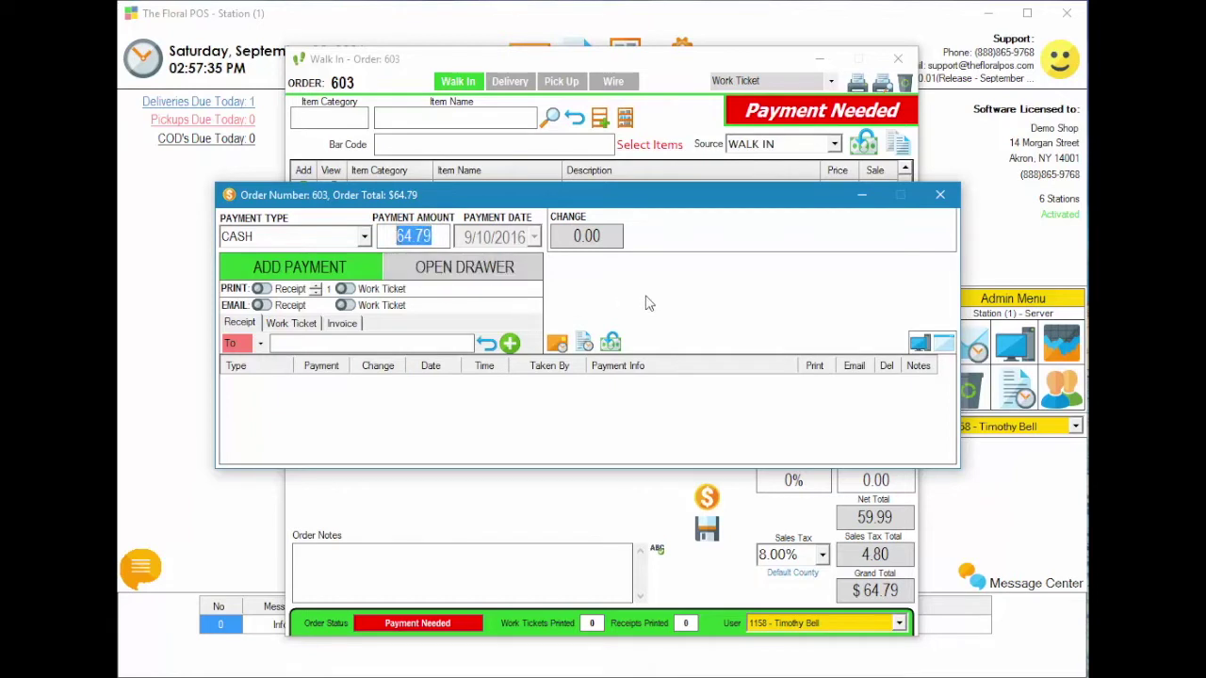
pyautogui.write('50.00')
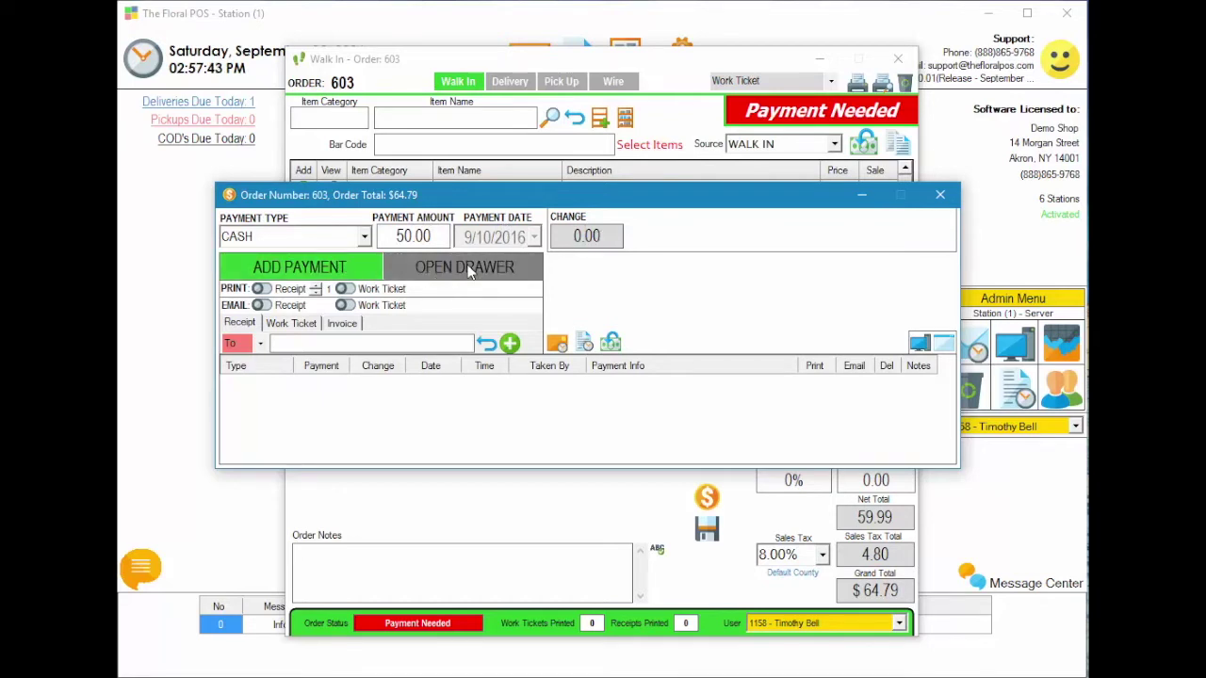
pyautogui.click(323, 267)
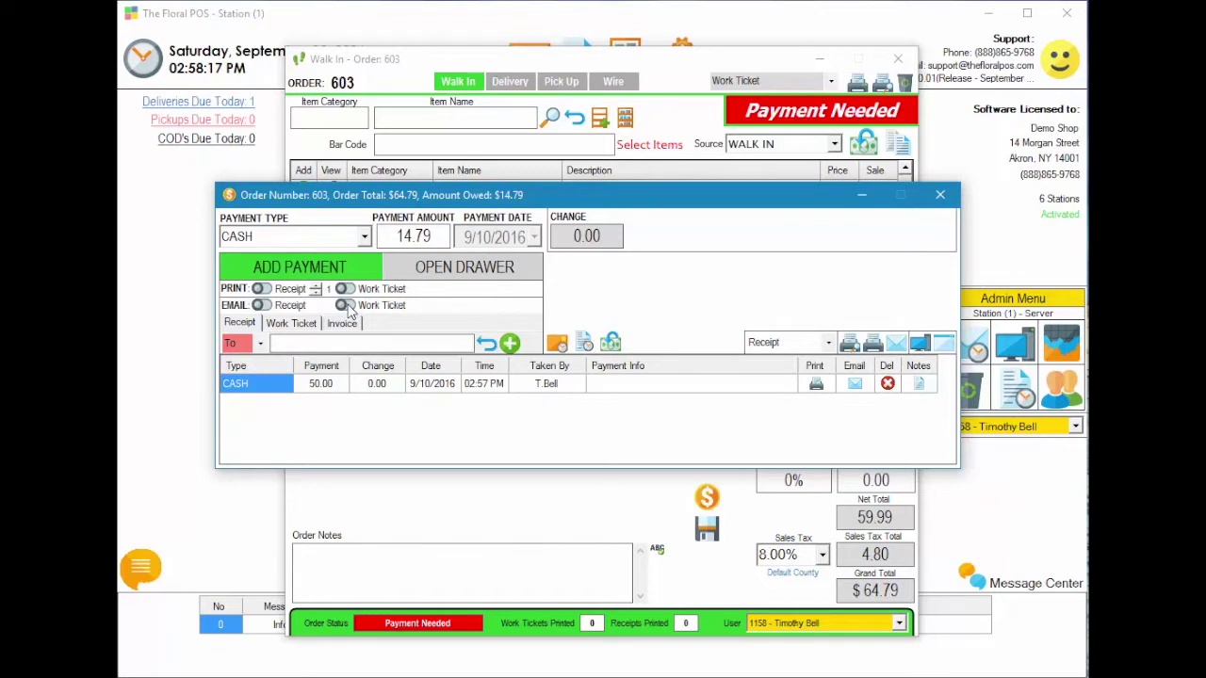
pyautogui.click(362, 237)
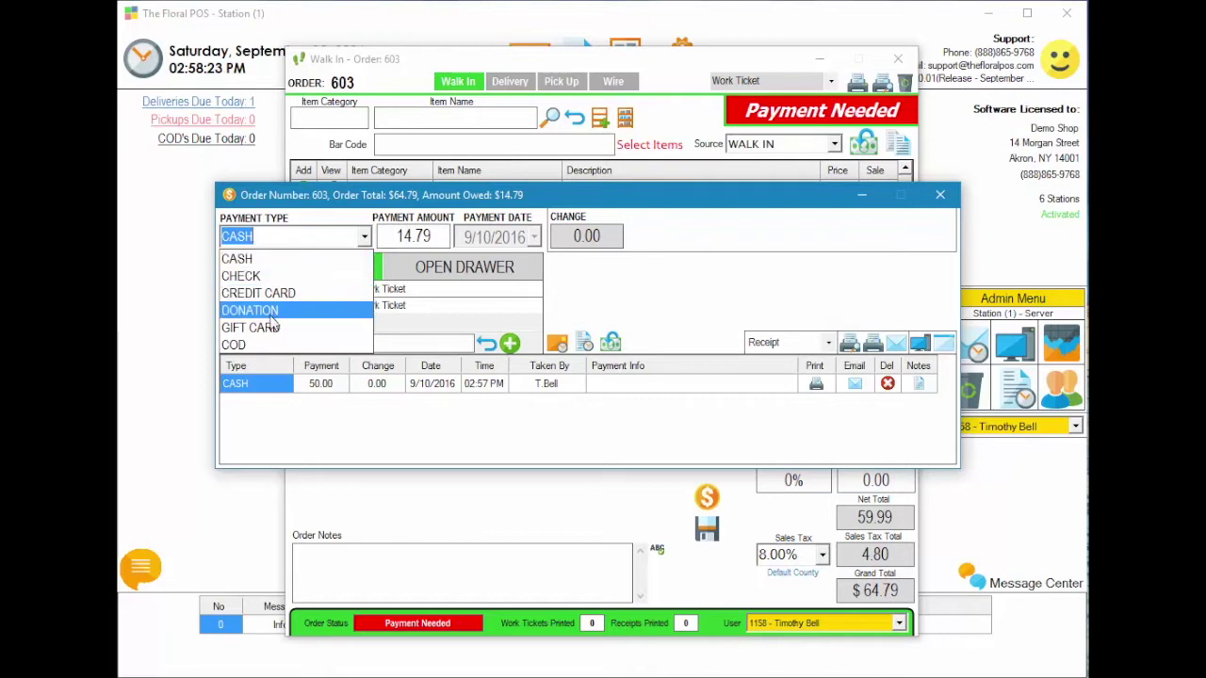
pyautogui.click(457, 303)
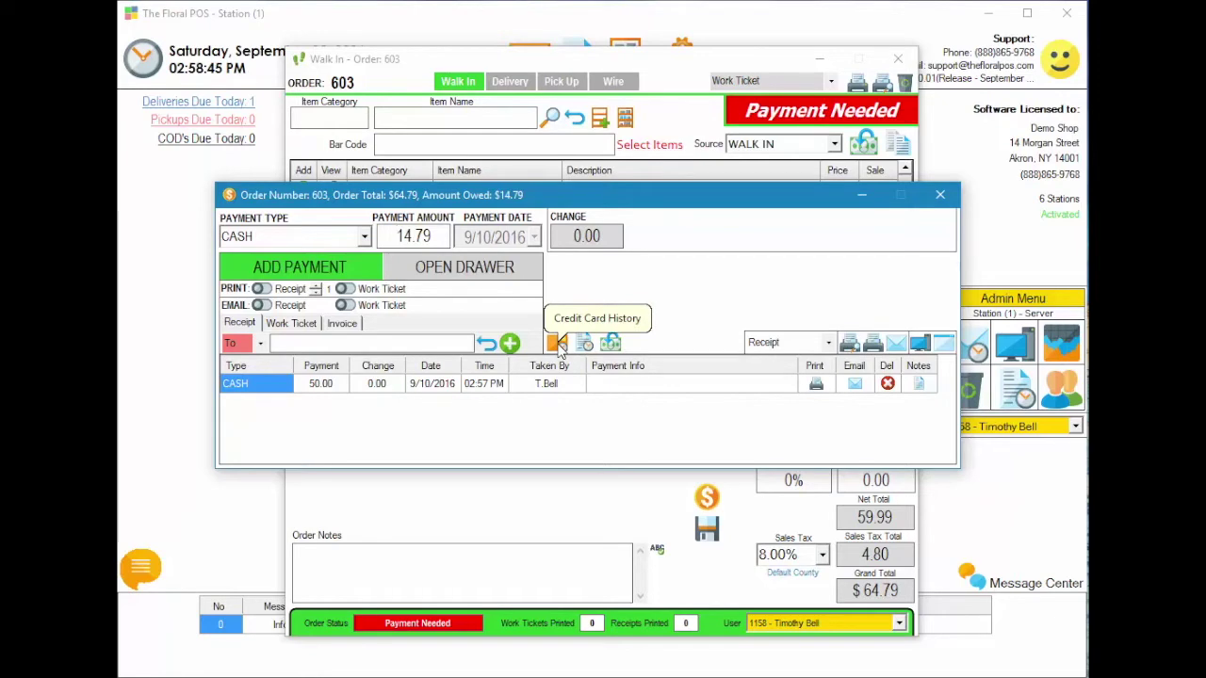
pyautogui.click(558, 343)
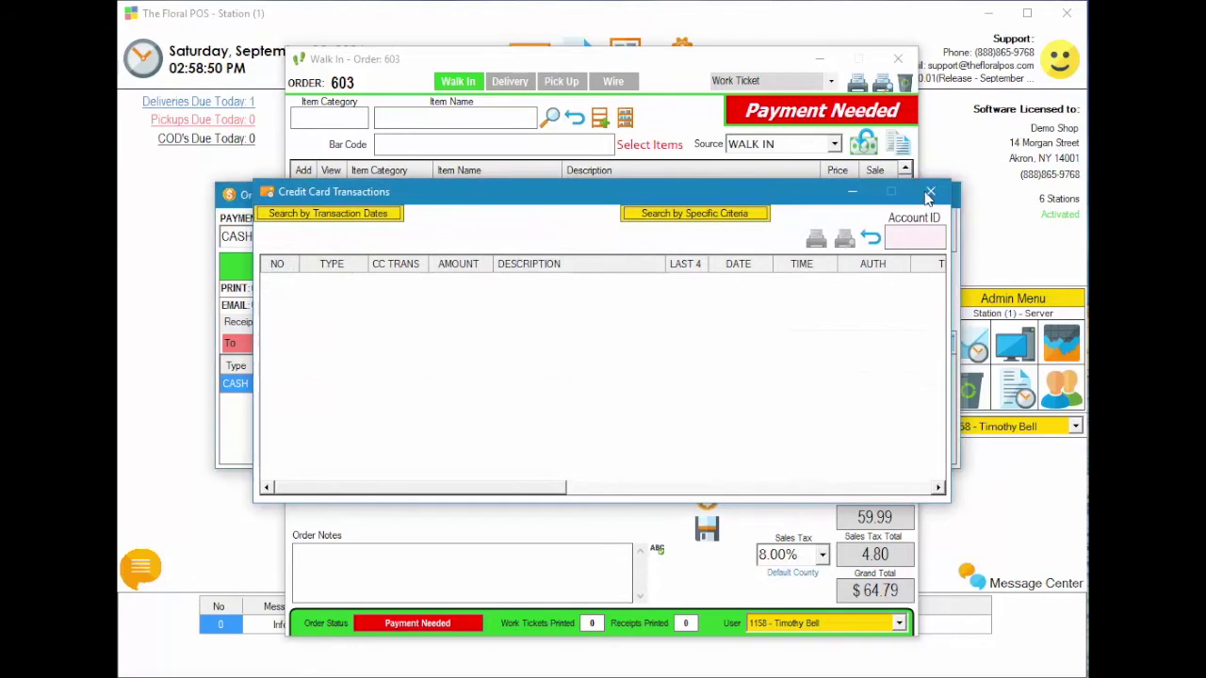
pyautogui.click(931, 192)
pyautogui.click(559, 345)
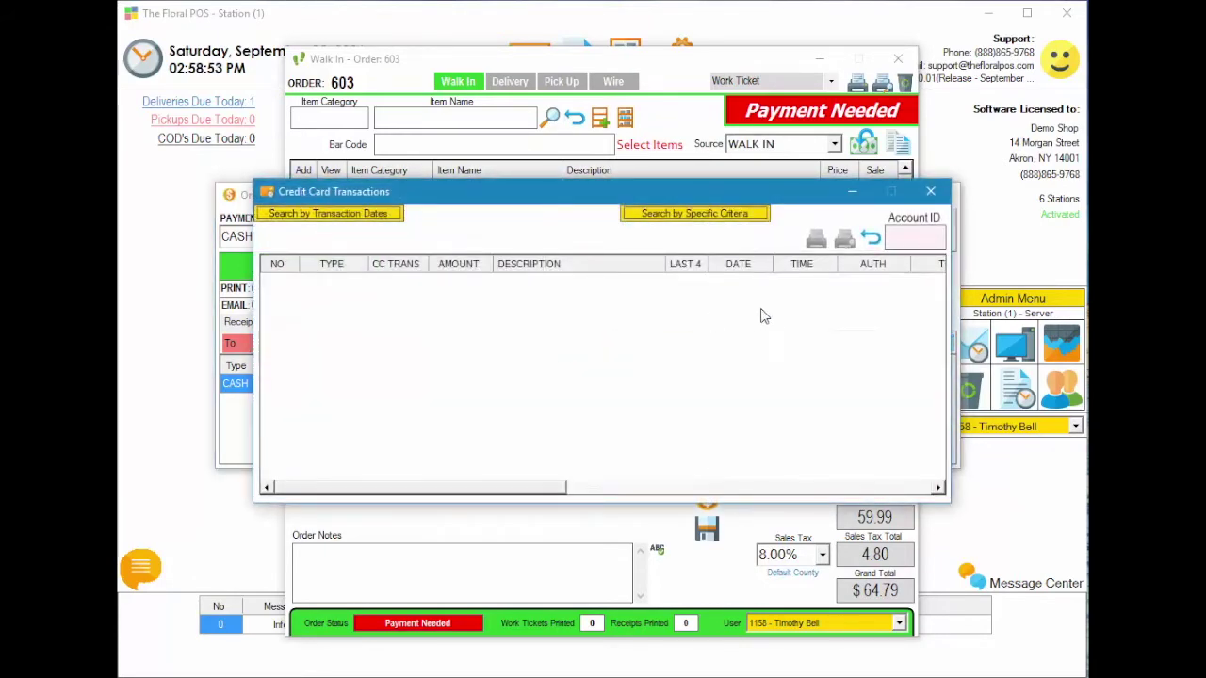
pyautogui.click(931, 193)
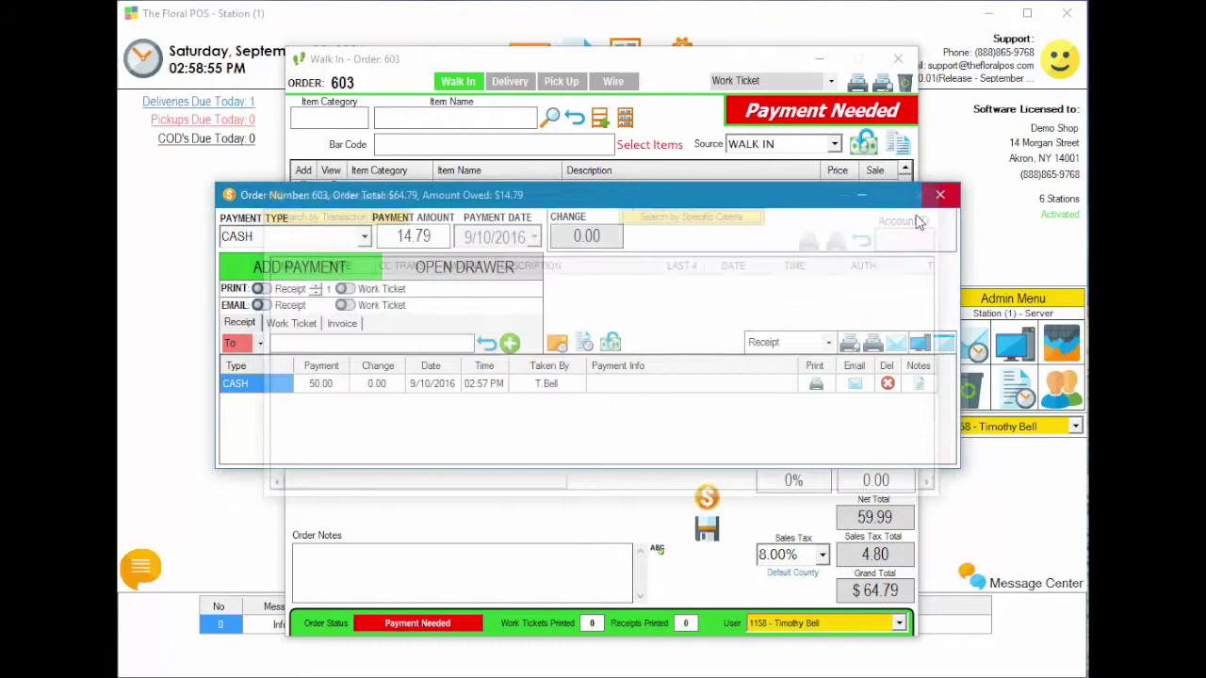
pyautogui.click(585, 343)
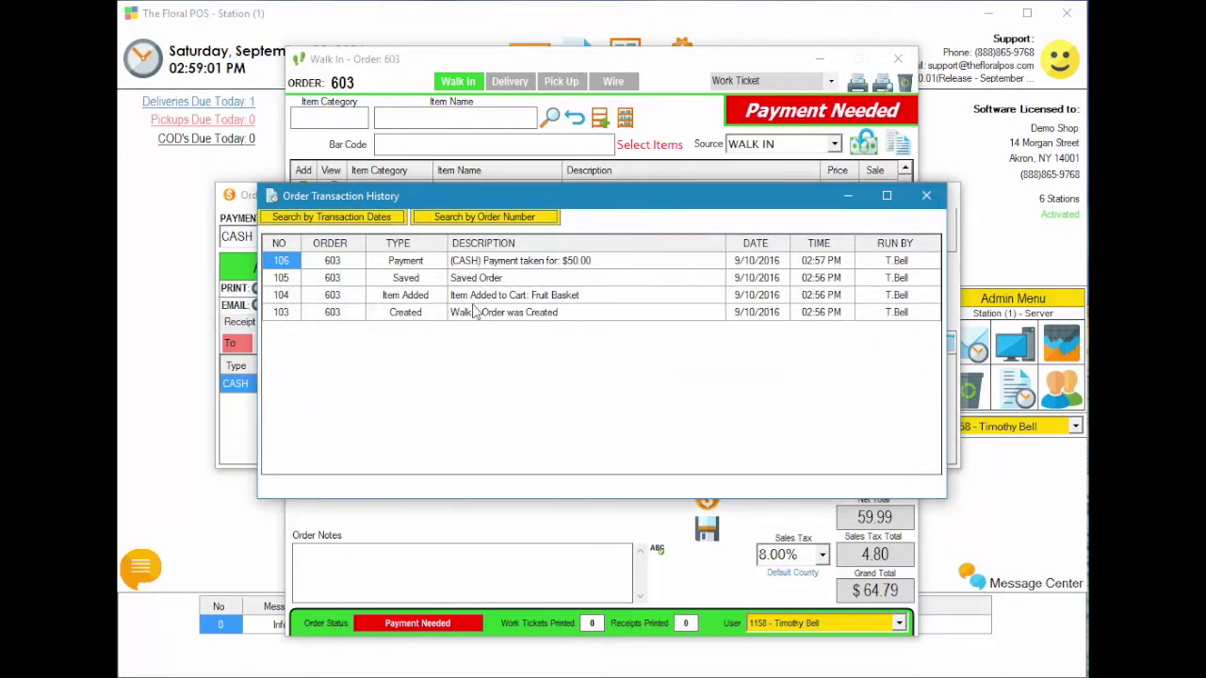
pyautogui.click(927, 203)
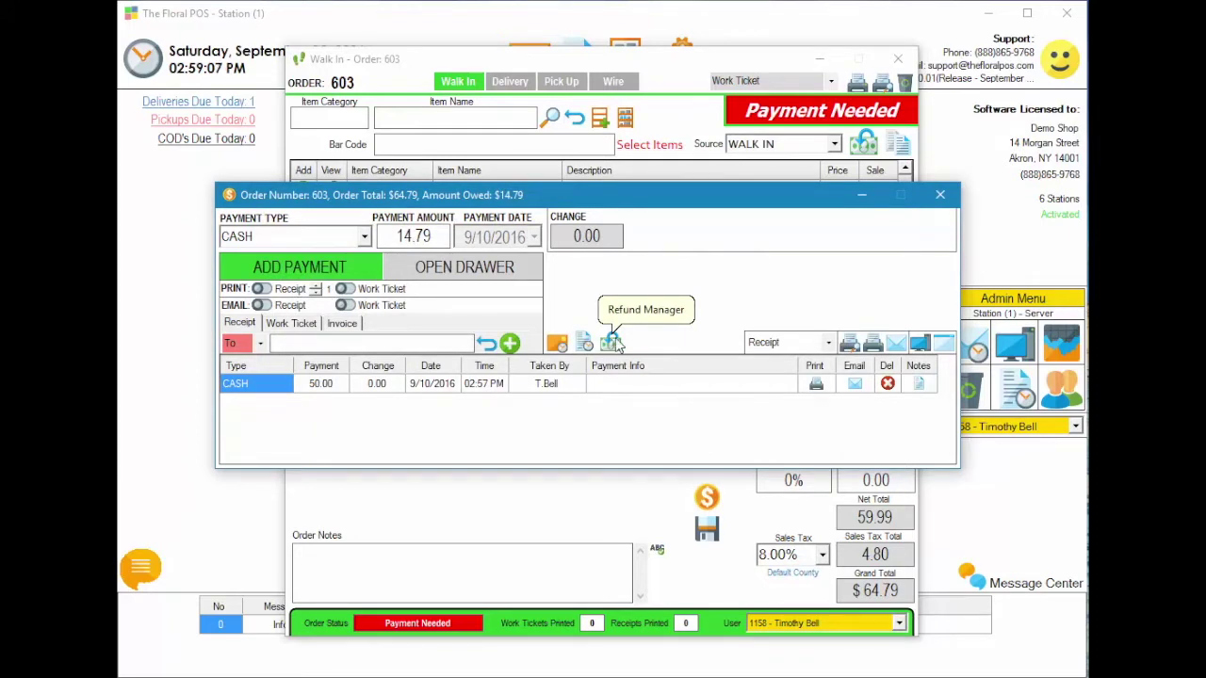
pyautogui.click(828, 343)
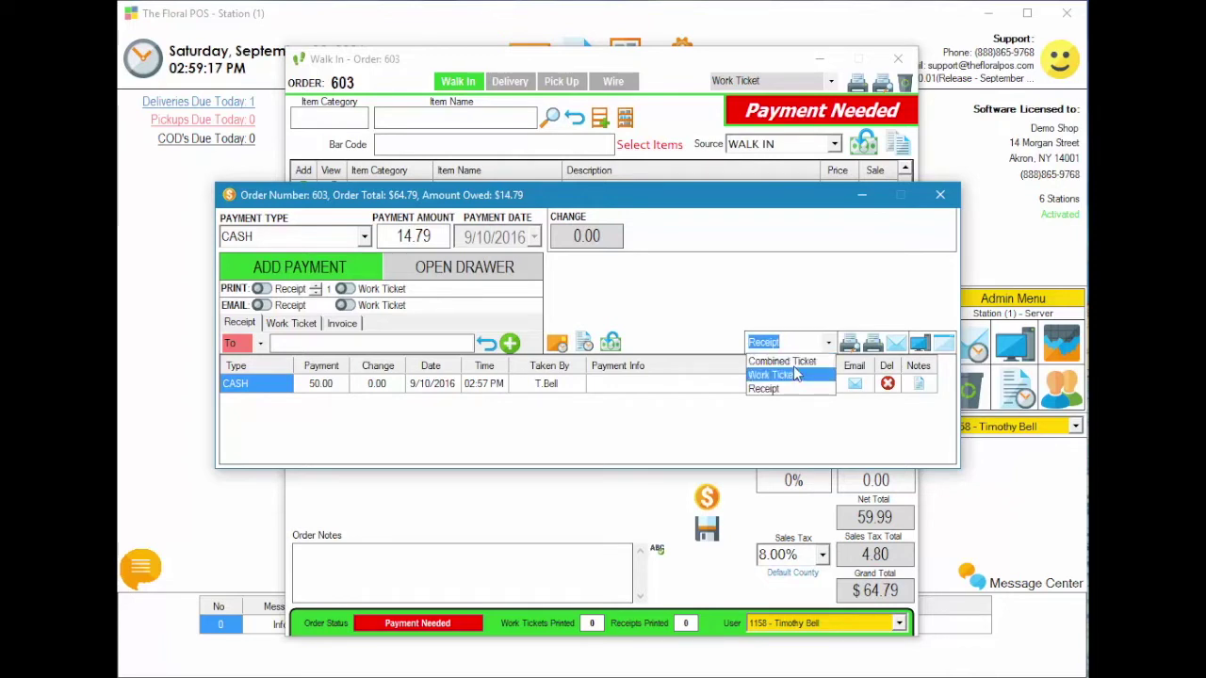
pyautogui.click(766, 389)
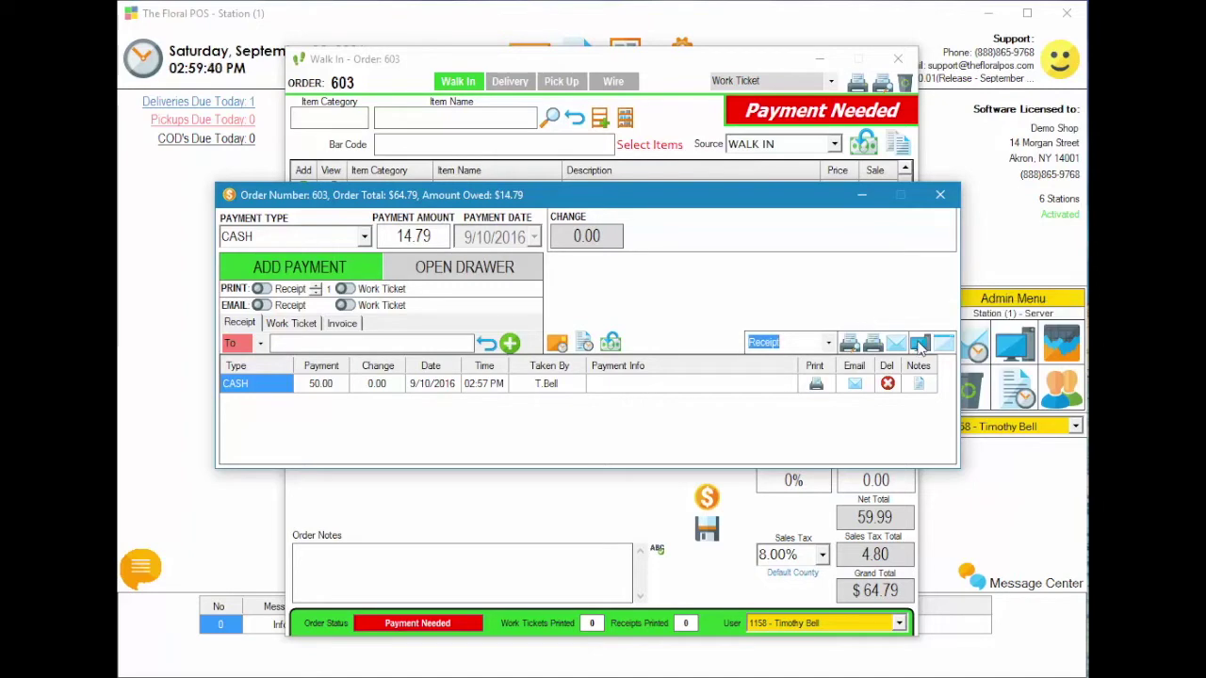
pyautogui.click(912, 347)
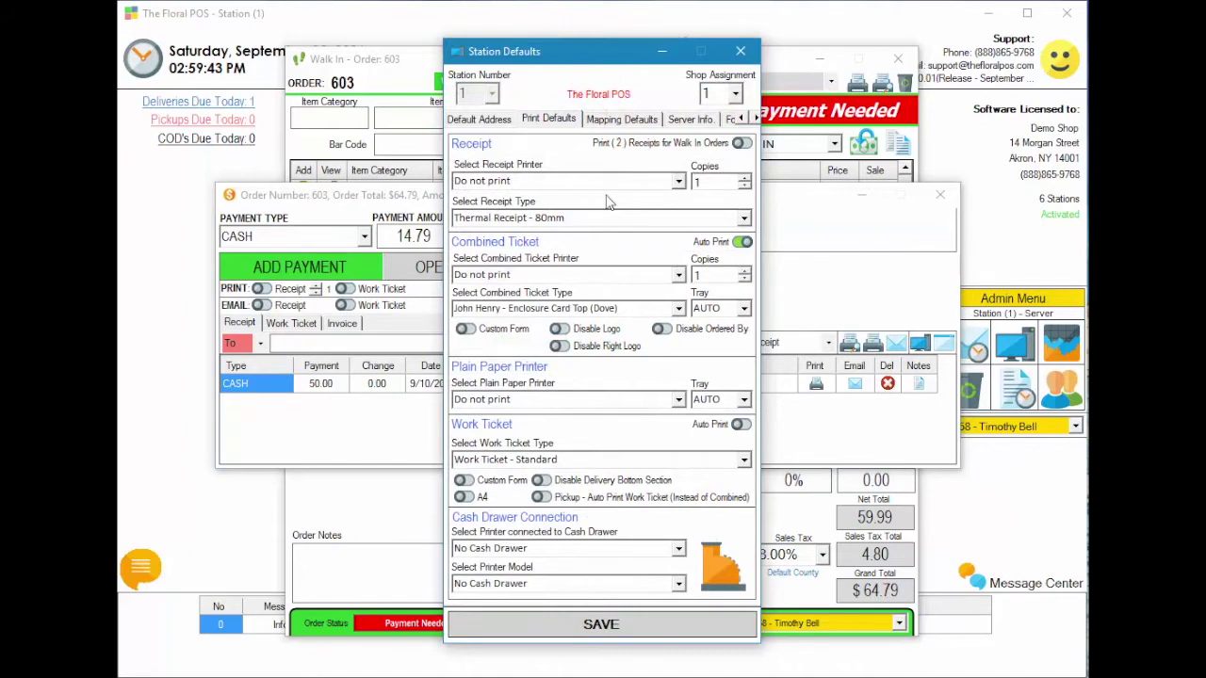
pyautogui.click(740, 51)
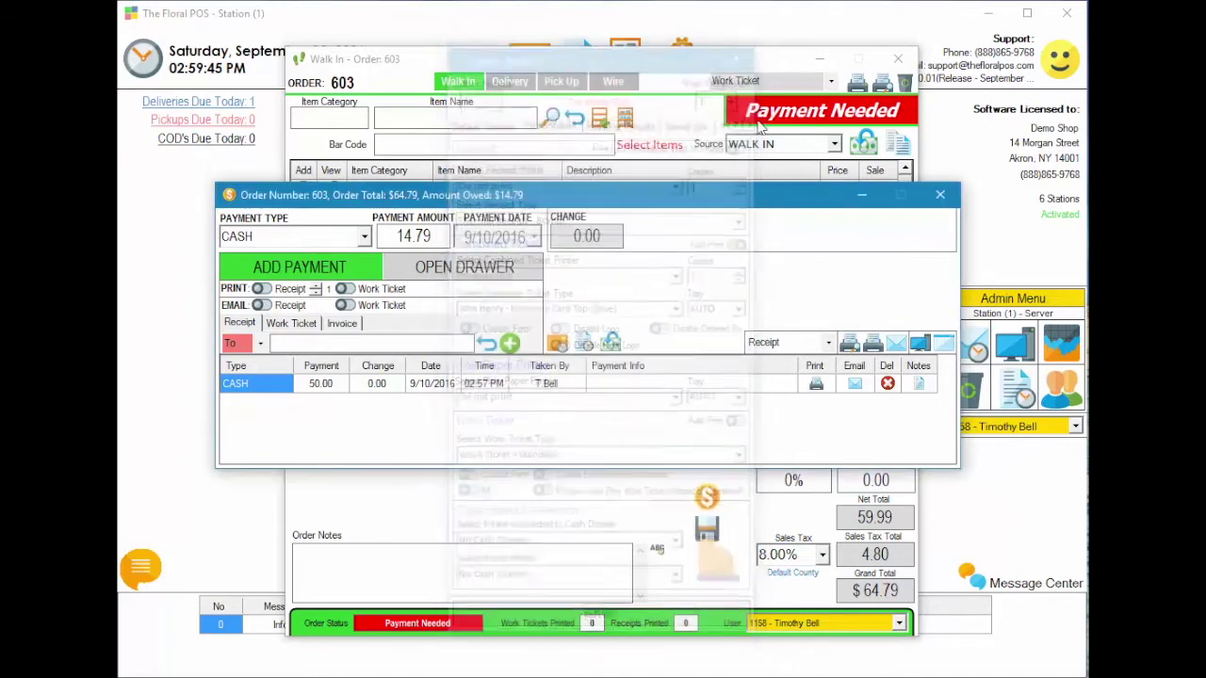
pyautogui.click(945, 347)
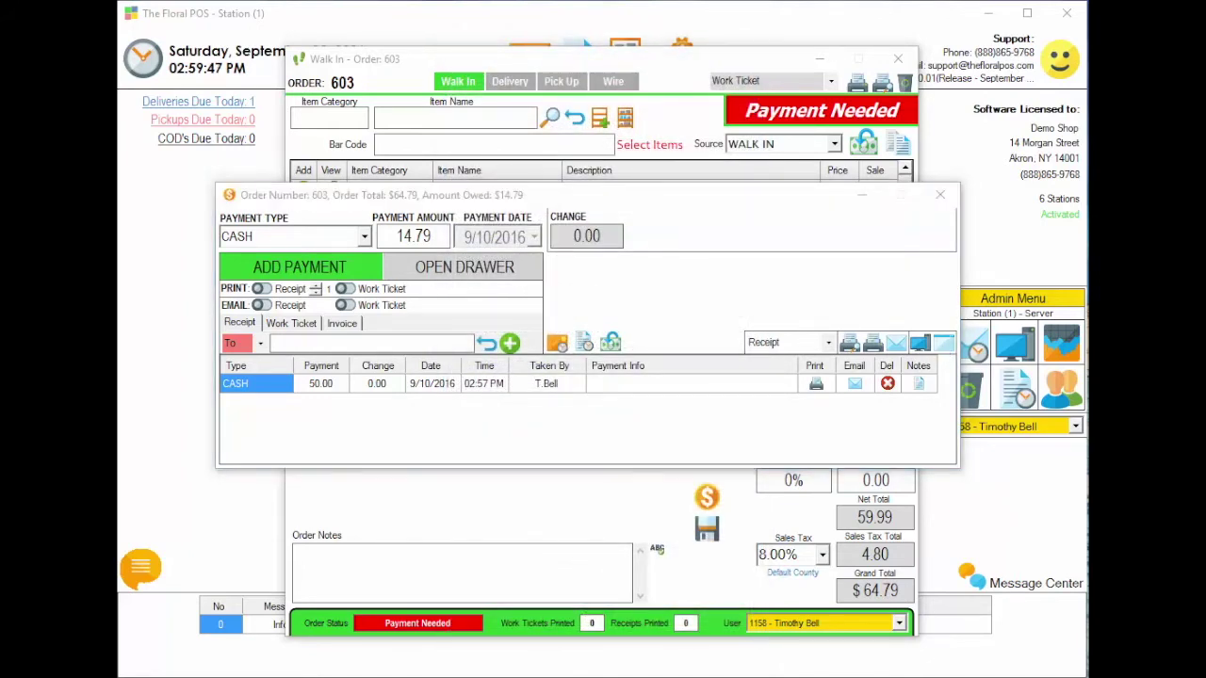
pyautogui.moveTo(669, 203); pyautogui.dragTo(926, 28)
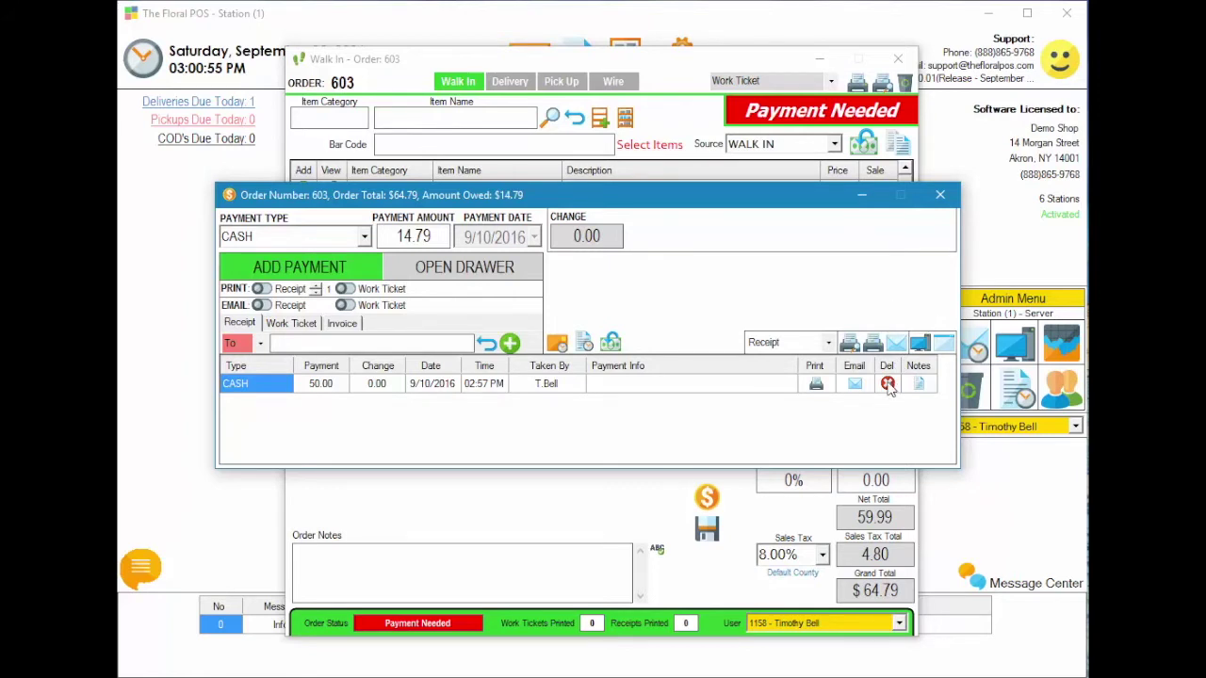
pyautogui.click(887, 384)
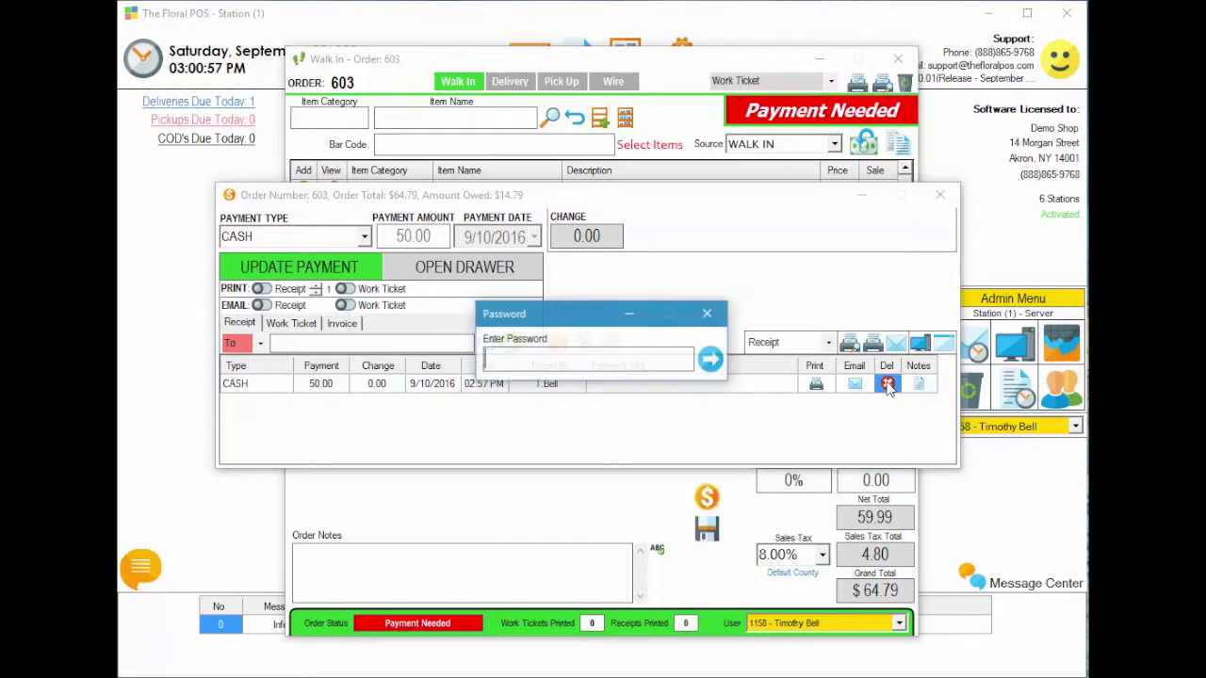
pyautogui.click(707, 313)
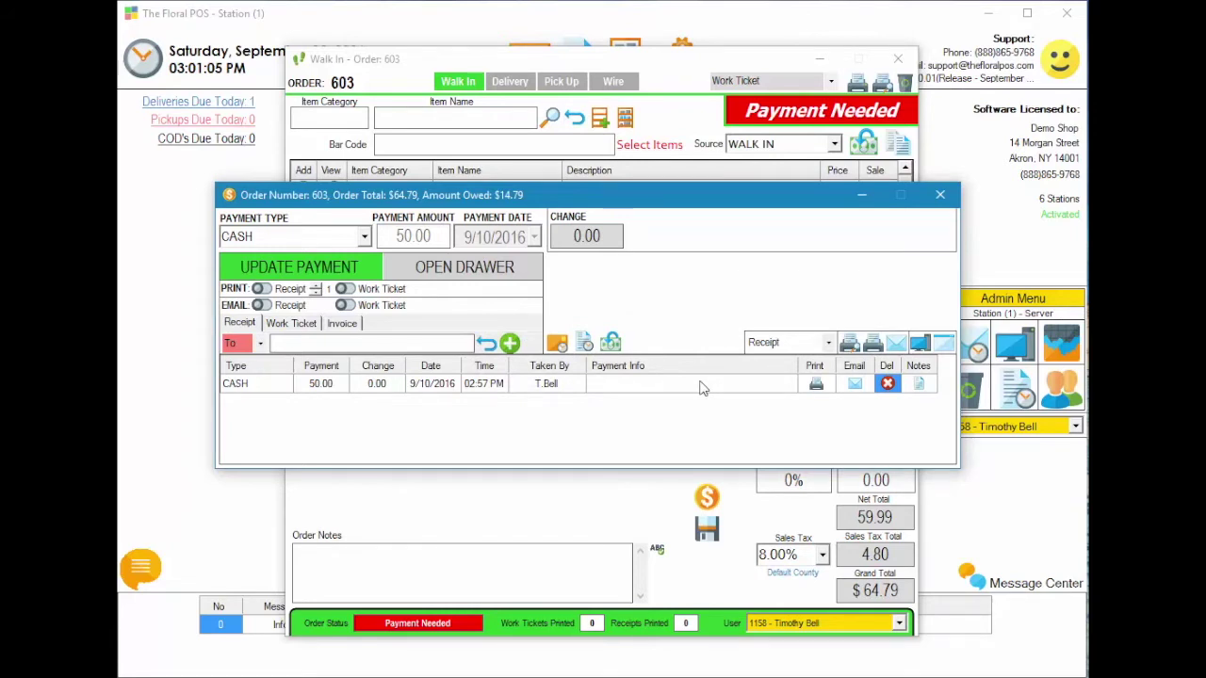
pyautogui.click(921, 384)
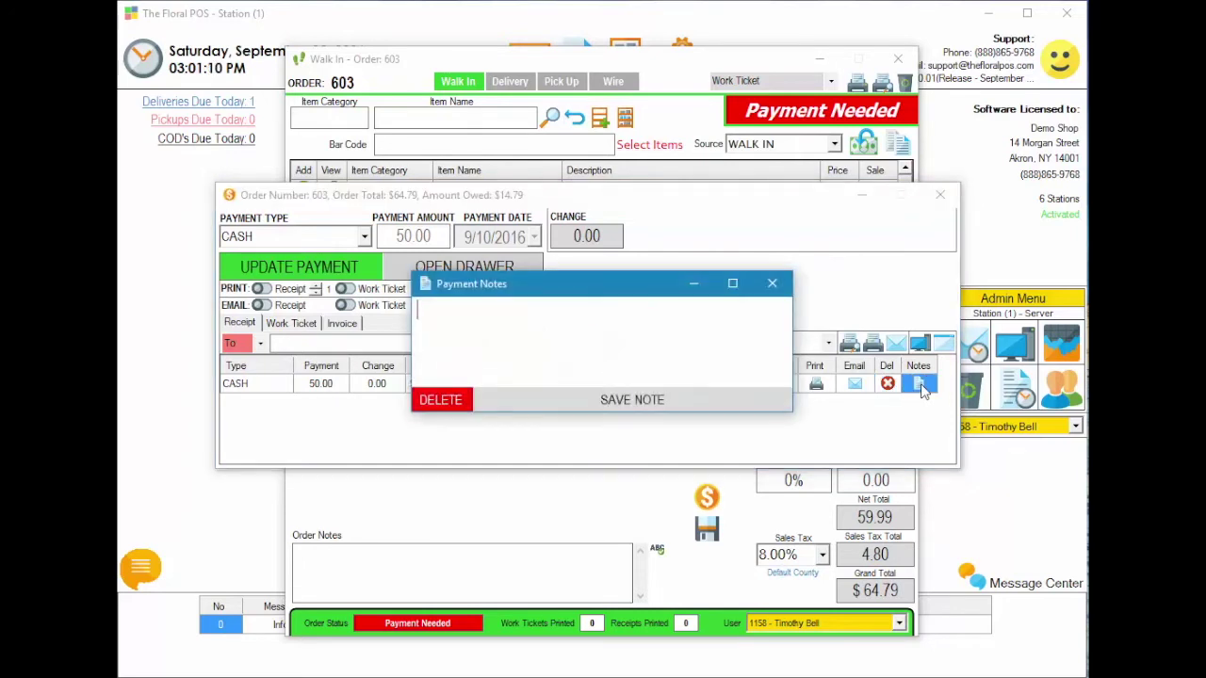
pyautogui.write('Test')
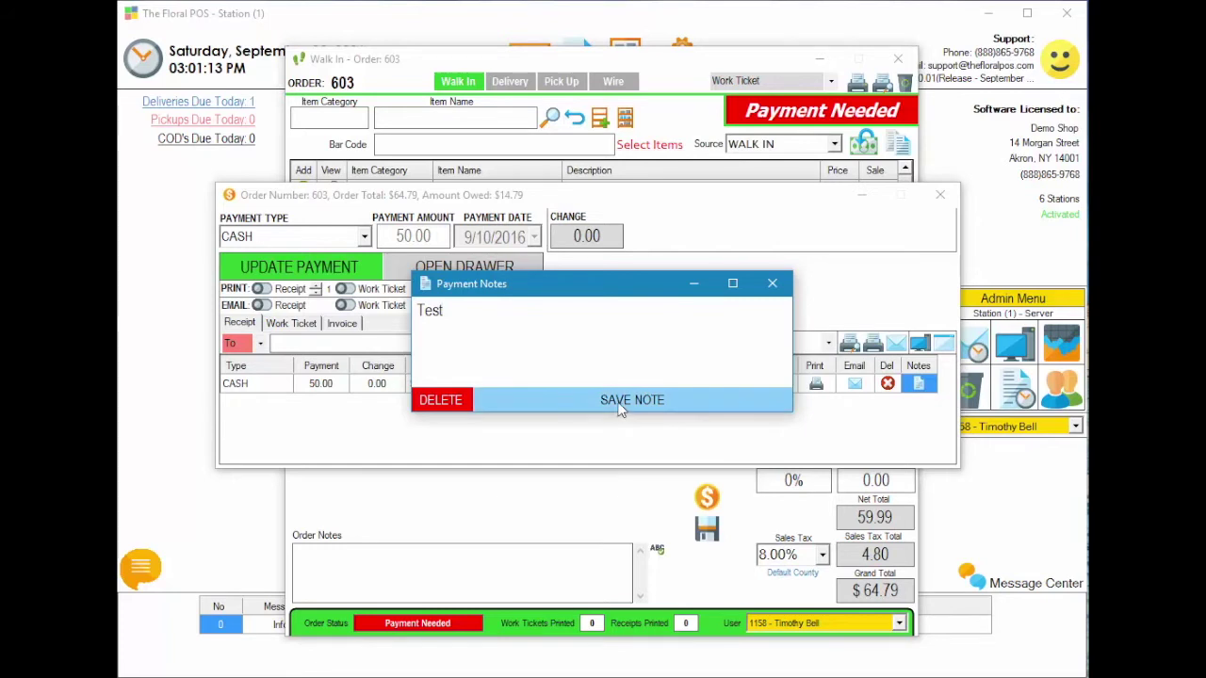
pyautogui.click(620, 405)
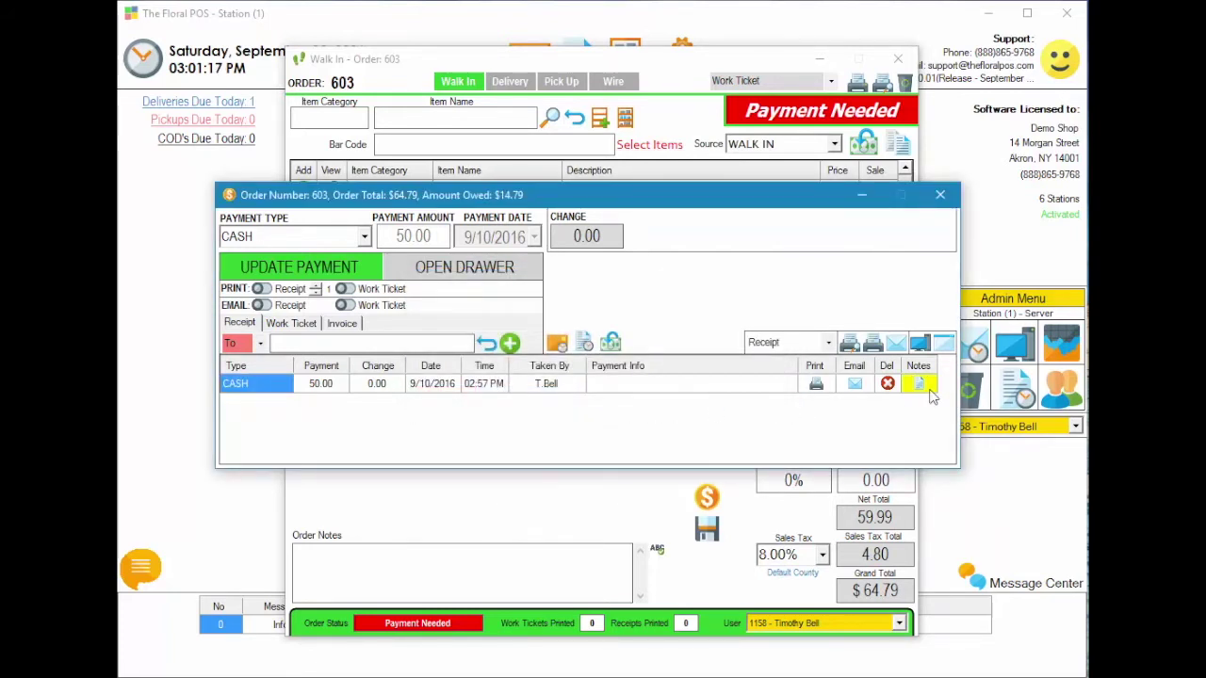
pyautogui.click(921, 388)
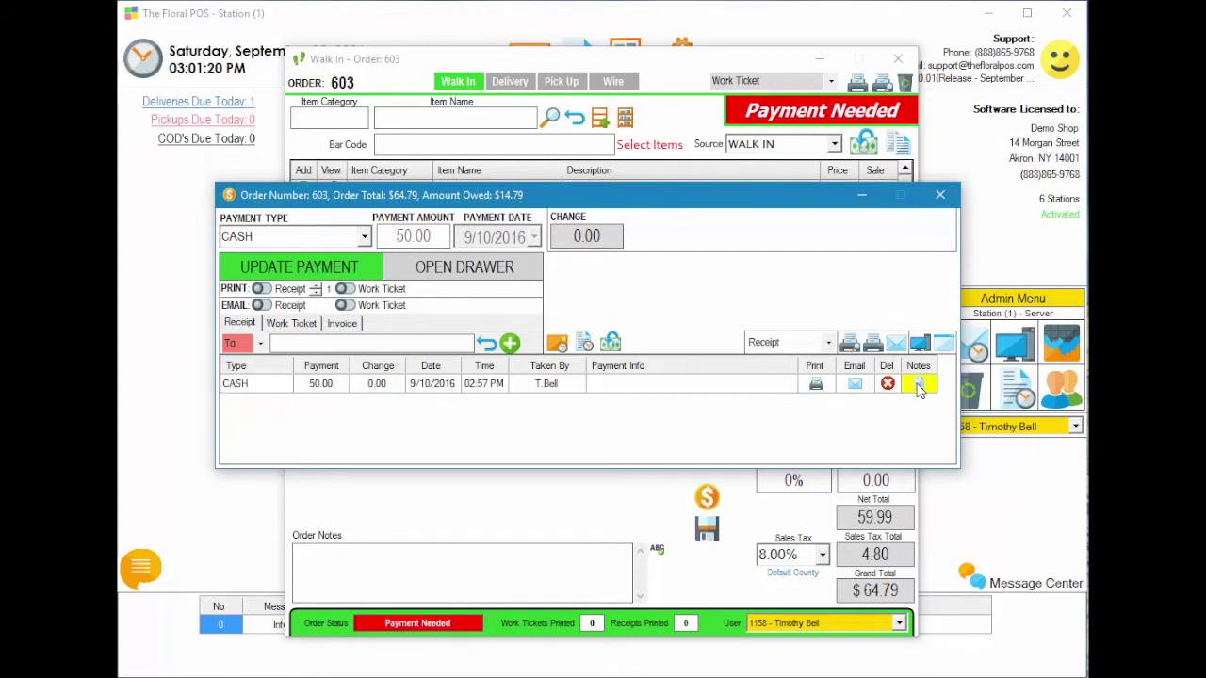
pyautogui.click(441, 403)
pyautogui.click(609, 410)
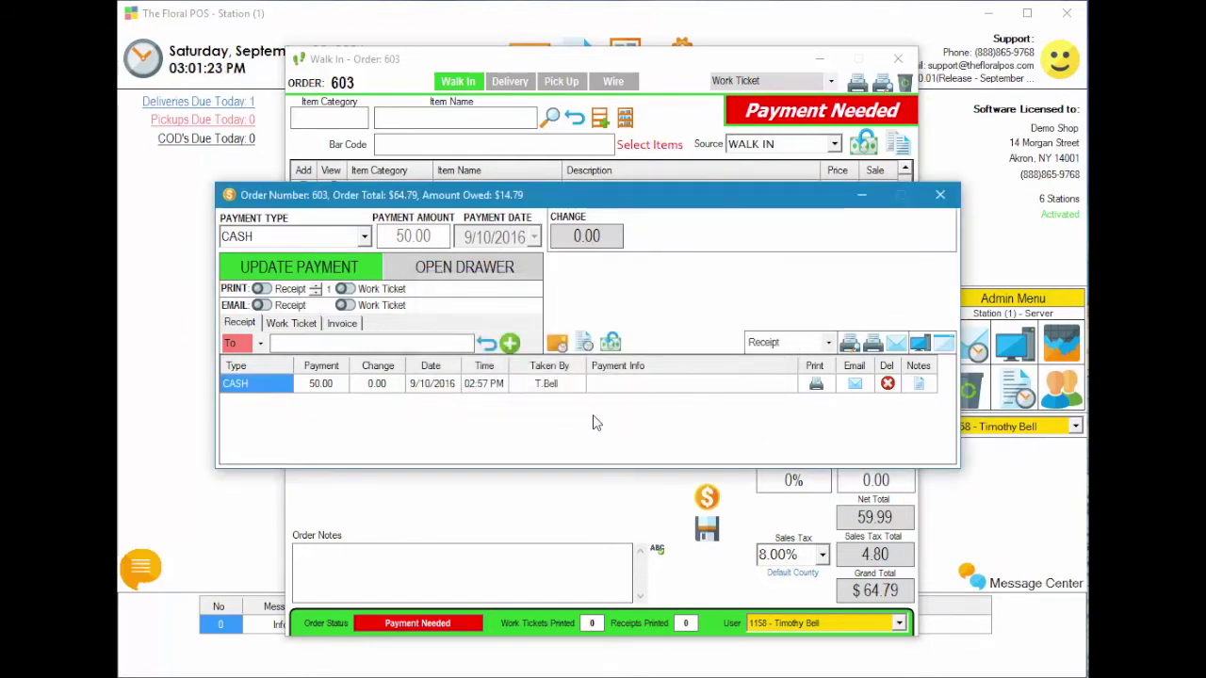
# - Pay the remaining $14.79 by check, entering the check number
pyautogui.click(364, 239)
pyautogui.click(280, 272)
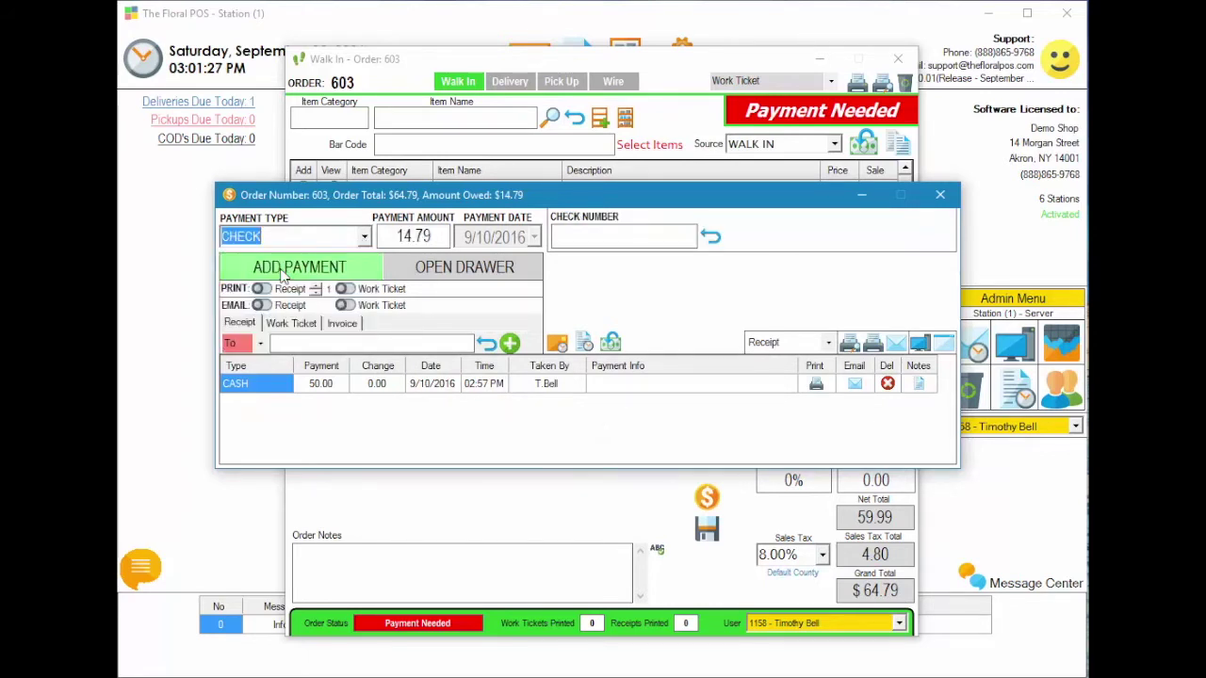
pyautogui.click(560, 241)
pyautogui.write('12345')
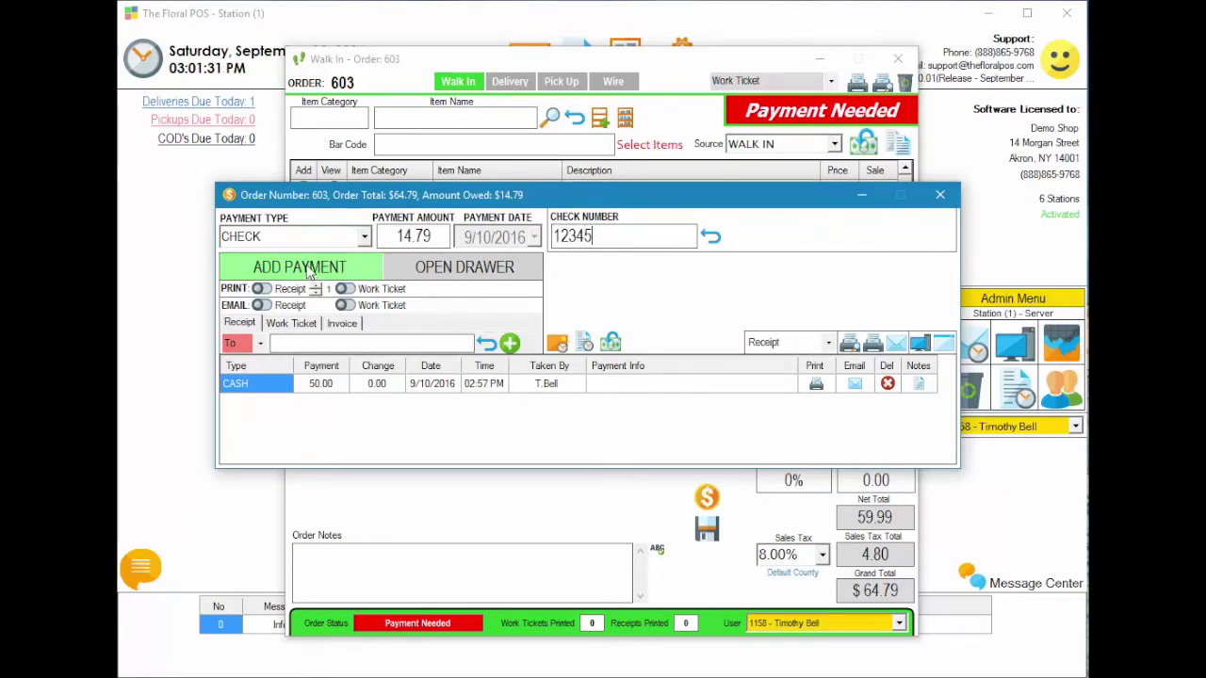
pyautogui.click(309, 269)
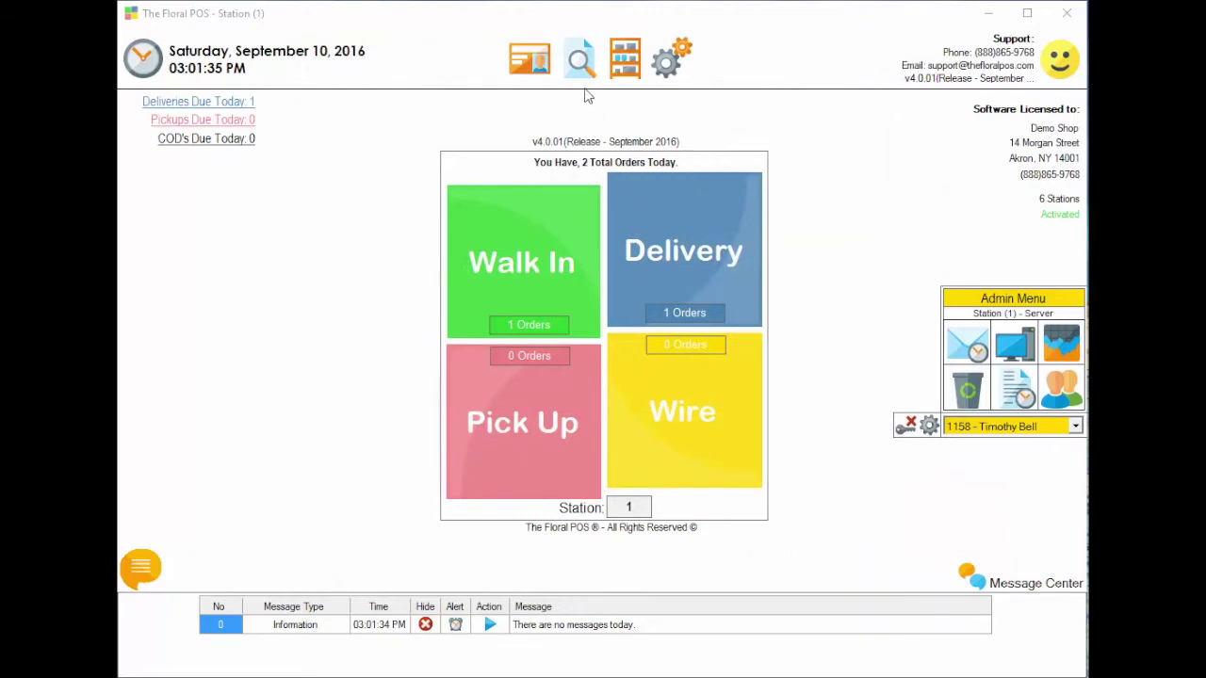
# - Open today's Order Browser and compare order 603's cash and check payment details
pyautogui.click(714, 186)
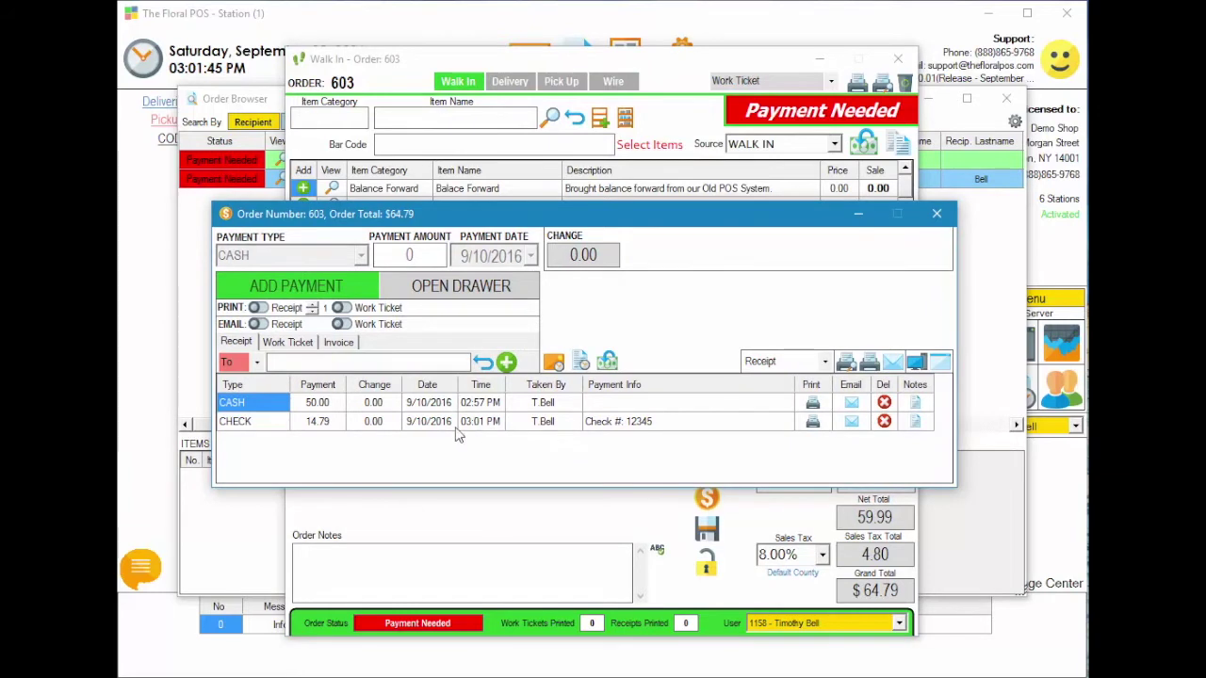
pyautogui.click(325, 403)
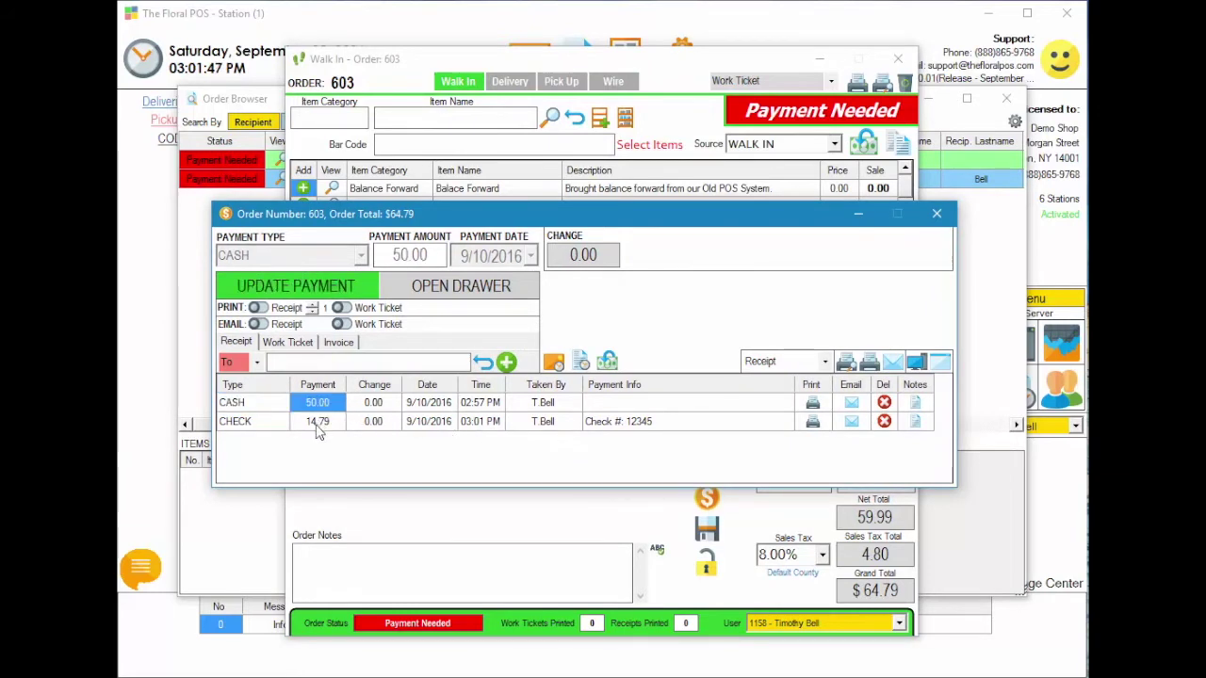
pyautogui.click(317, 424)
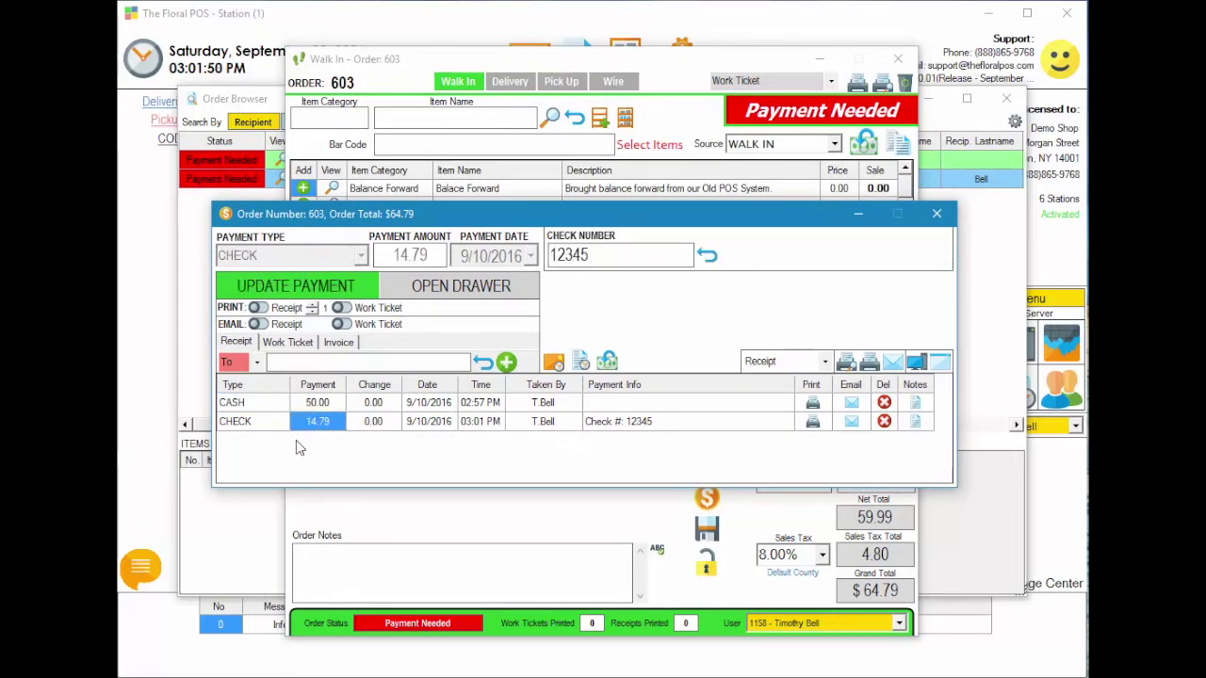
pyautogui.click(313, 404)
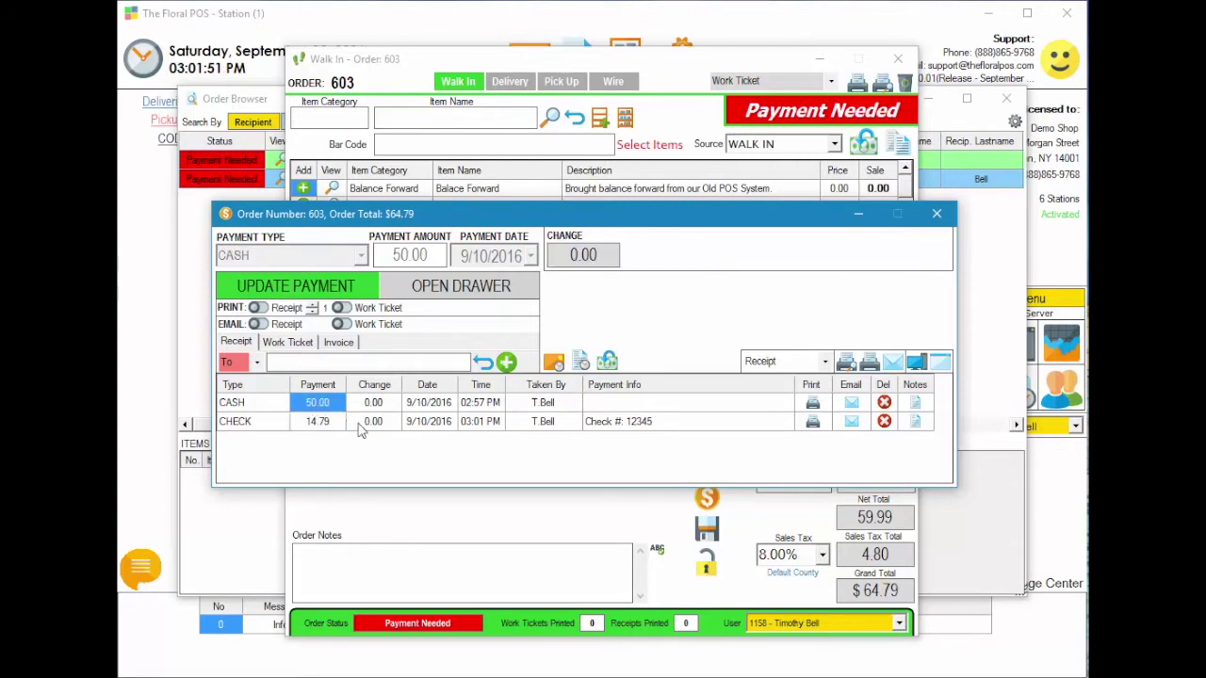
pyautogui.click(319, 422)
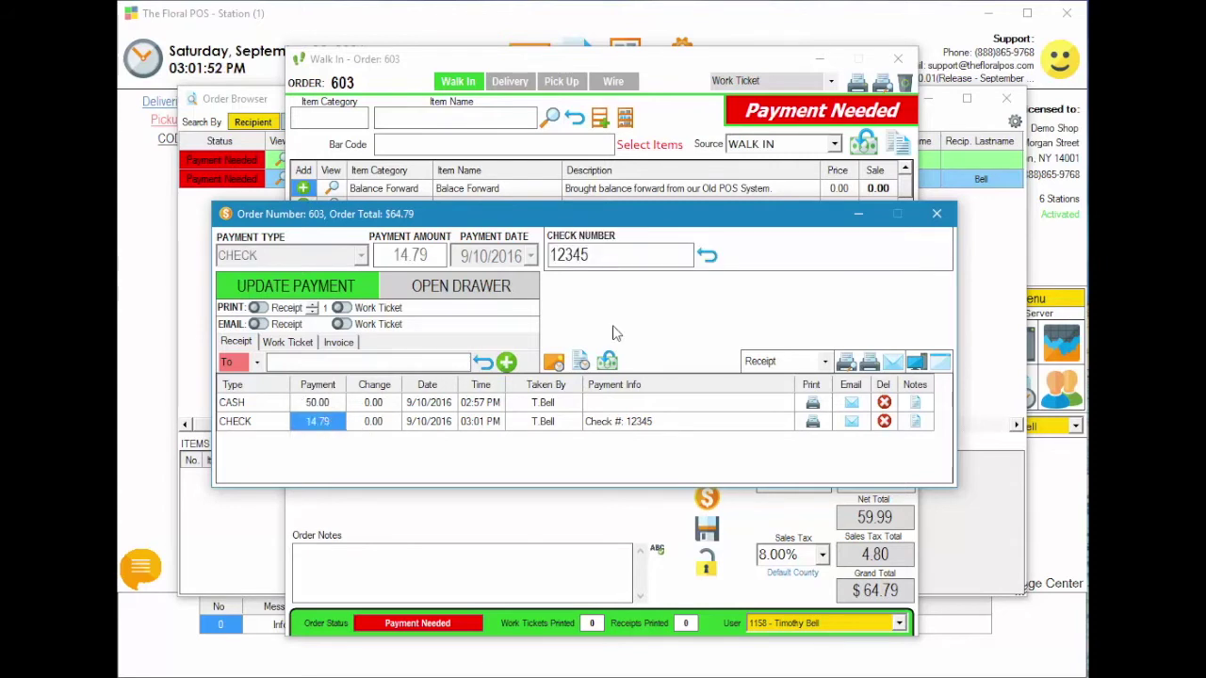
pyautogui.click(313, 403)
pyautogui.click(319, 422)
pyautogui.click(313, 403)
pyautogui.click(318, 424)
# - Close the payment, walk-in order and Order Browser windows to return home
pyautogui.click(936, 214)
pyautogui.click(898, 58)
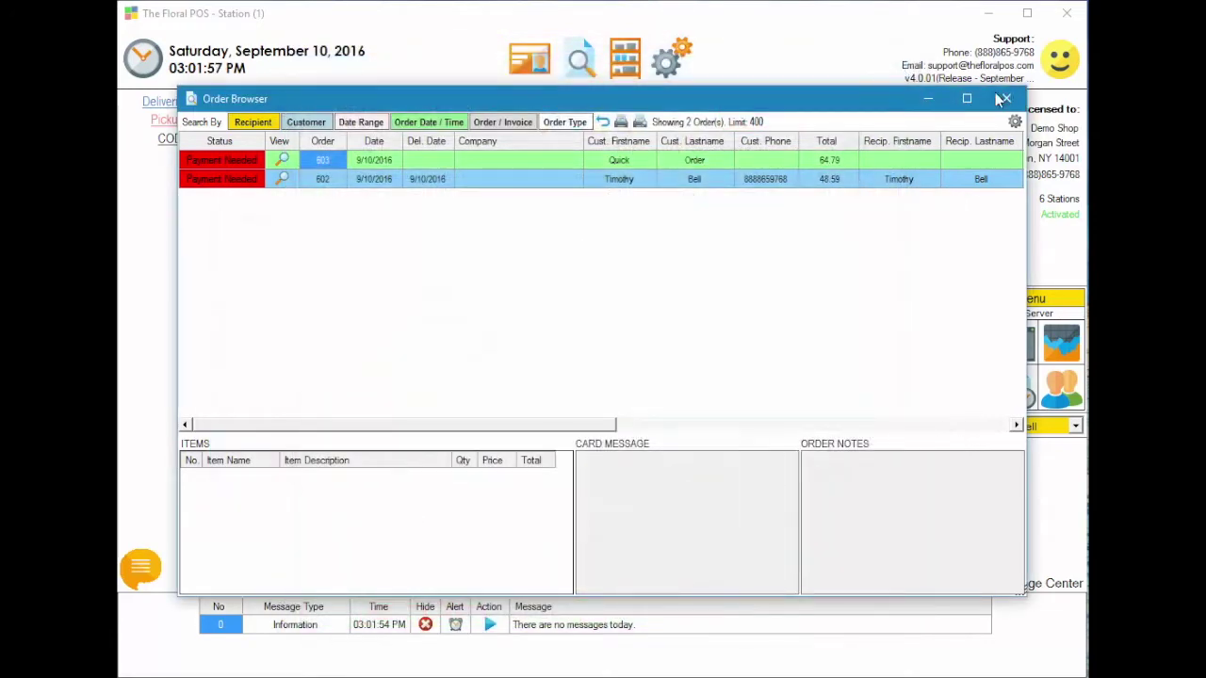
pyautogui.click(1006, 98)
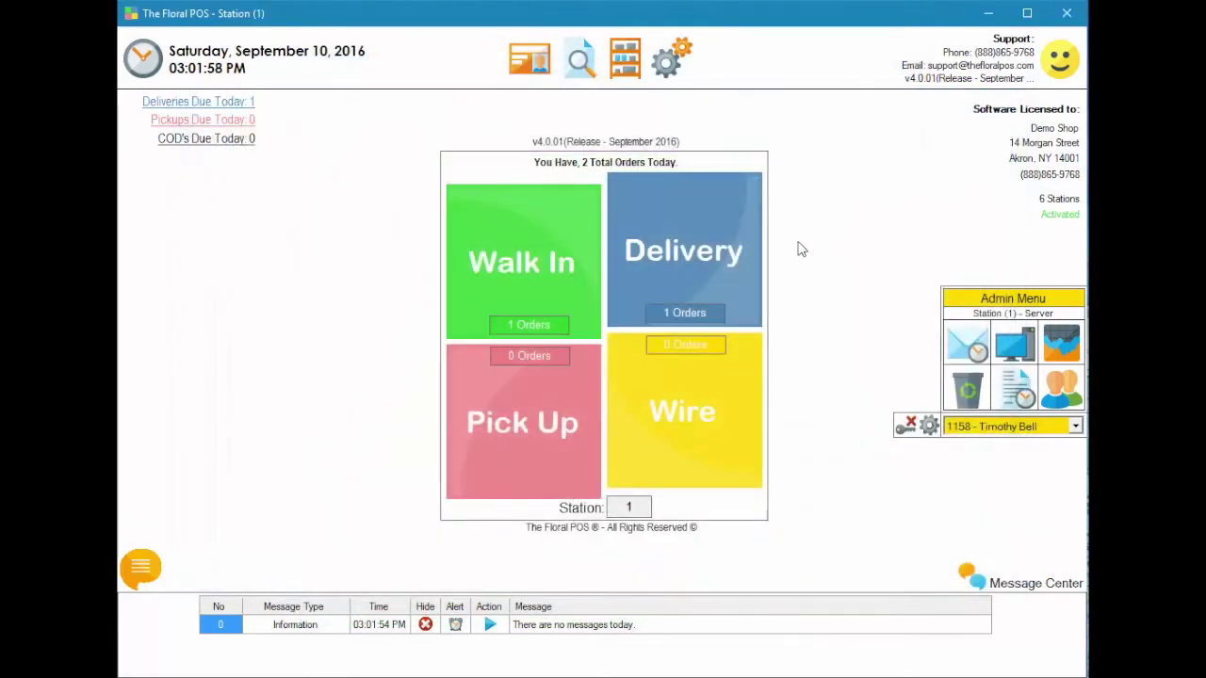
# - Start delivery order 604 with a Fruit Basket and look up the stored customer by first name
pyautogui.click(702, 250)
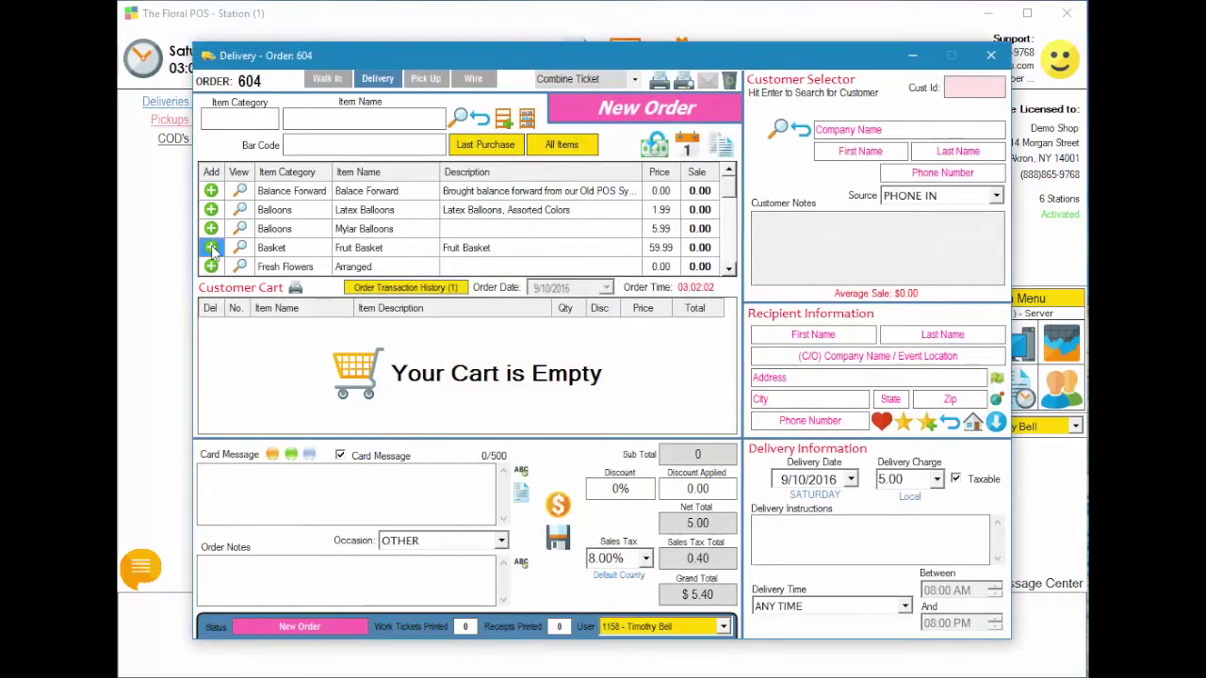
pyautogui.click(211, 247)
pyautogui.click(847, 152)
pyautogui.write('T')
pyautogui.press('Return')
# - Use the customer as the recipient and enter 'testtest' as delivery instructions
pyautogui.click(974, 422)
pyautogui.click(805, 550)
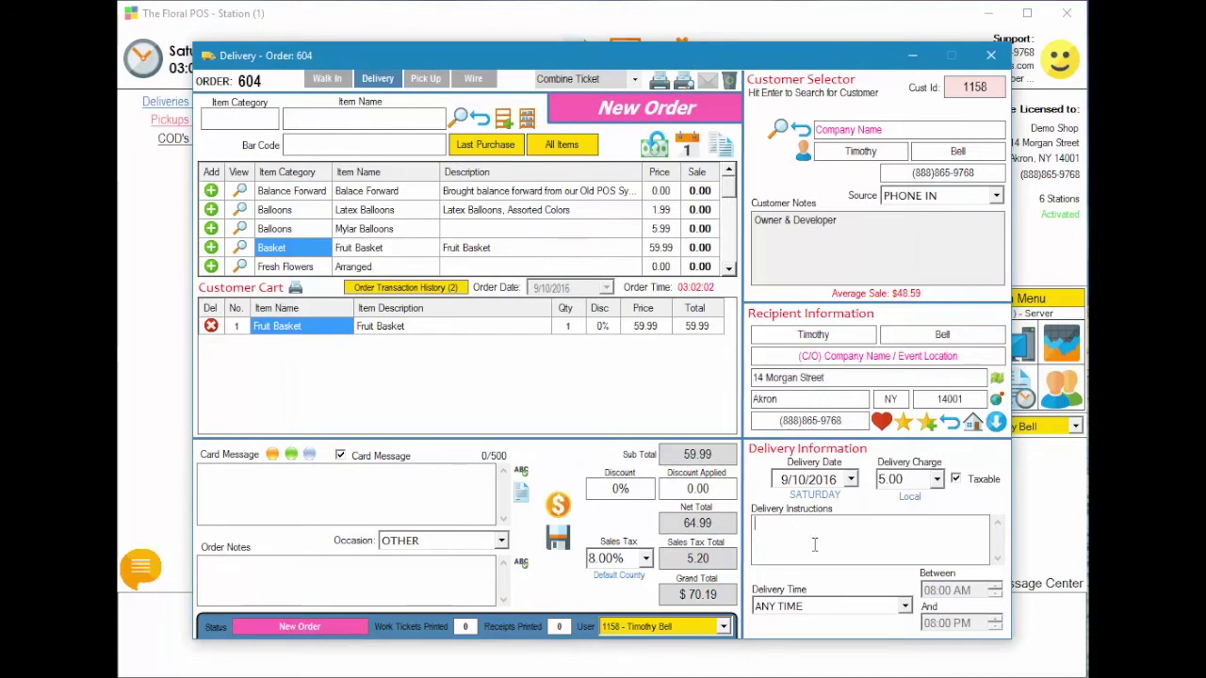
pyautogui.write('testtest')
# - Open order 604's payment as Credit Card and fill in the customer's saved card
pyautogui.click(558, 506)
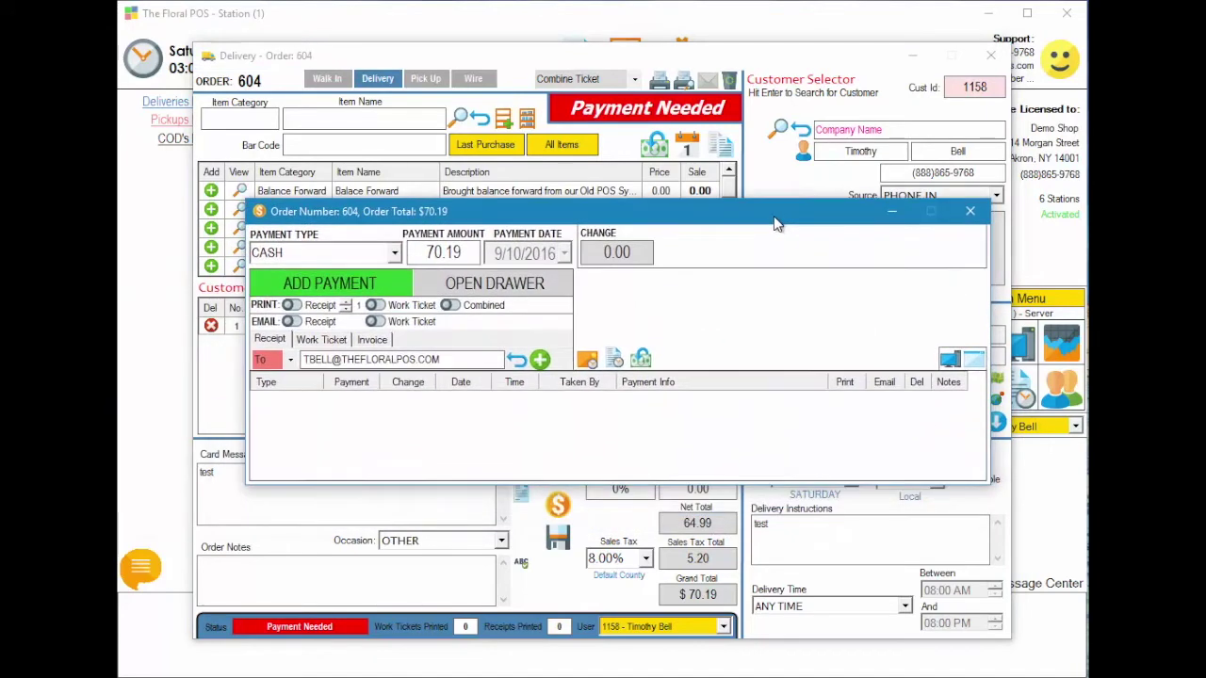
pyautogui.click(393, 252)
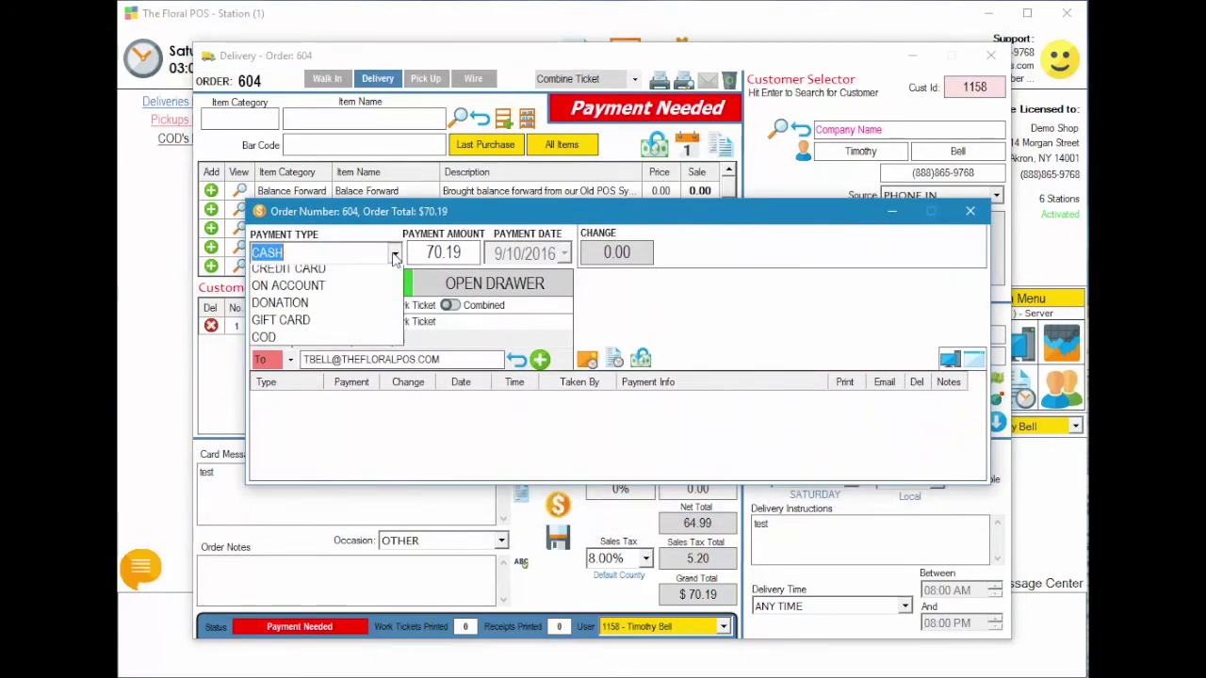
pyautogui.click(288, 309)
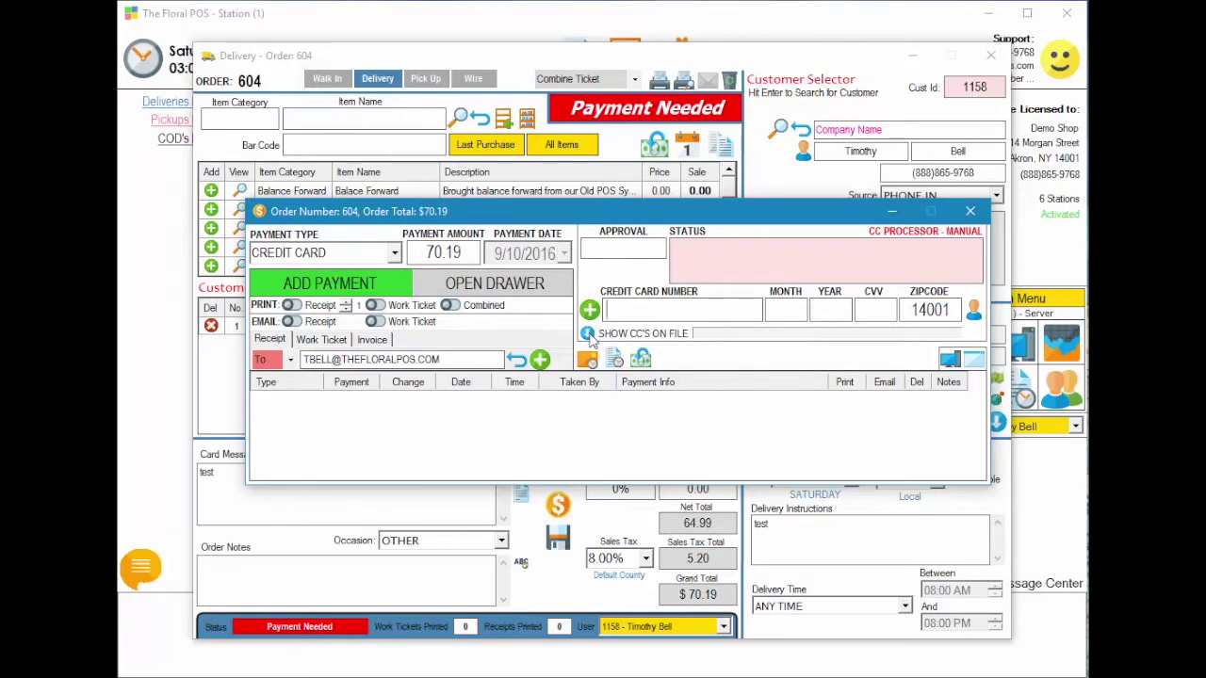
pyautogui.click(588, 334)
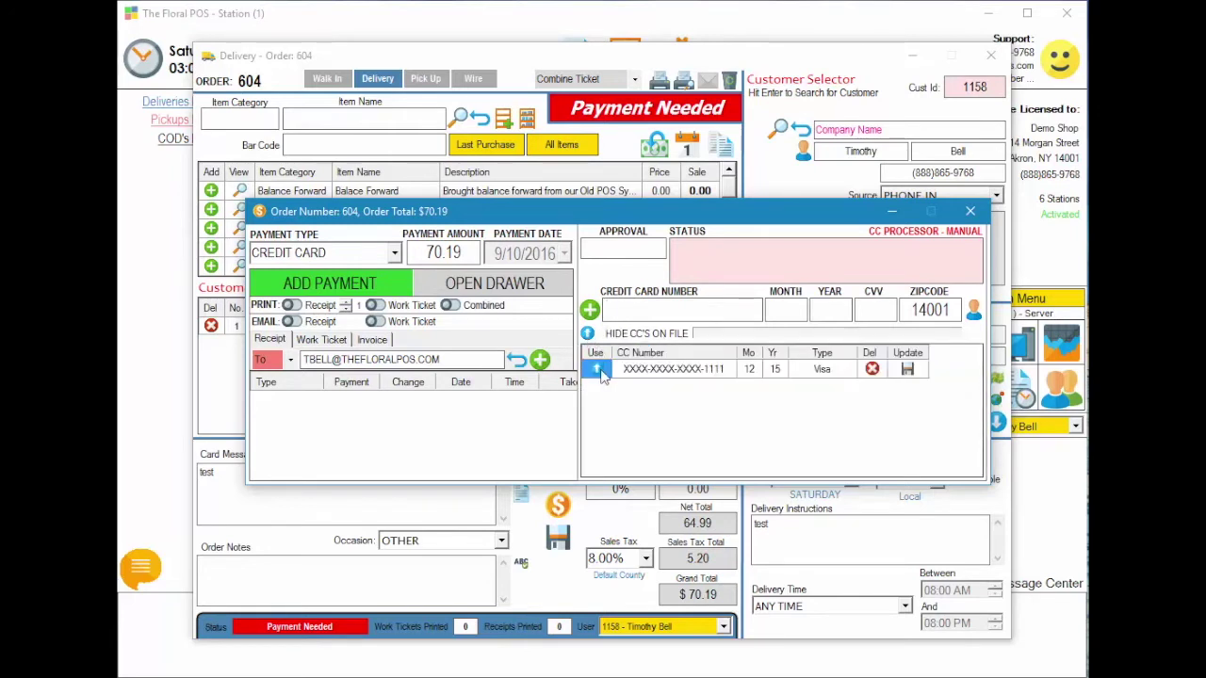
pyautogui.click(596, 369)
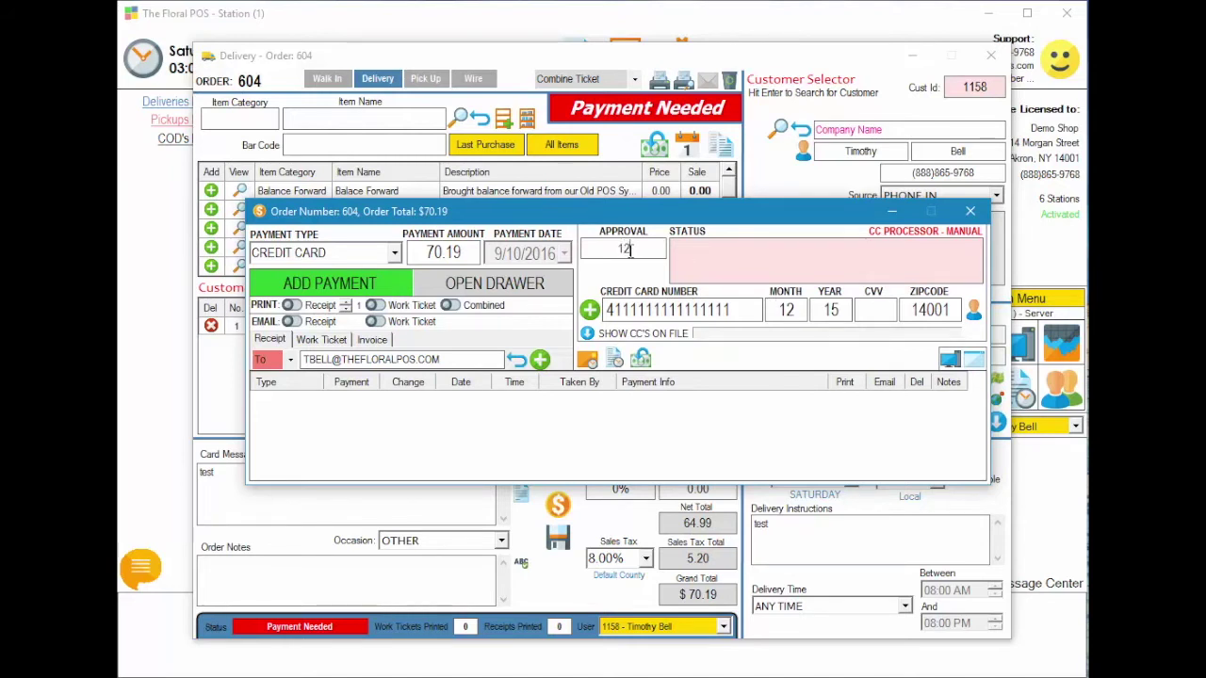
# - Enter the approval code and add a $50.00 credit card payment
pyautogui.click(632, 248)
pyautogui.write('12345')
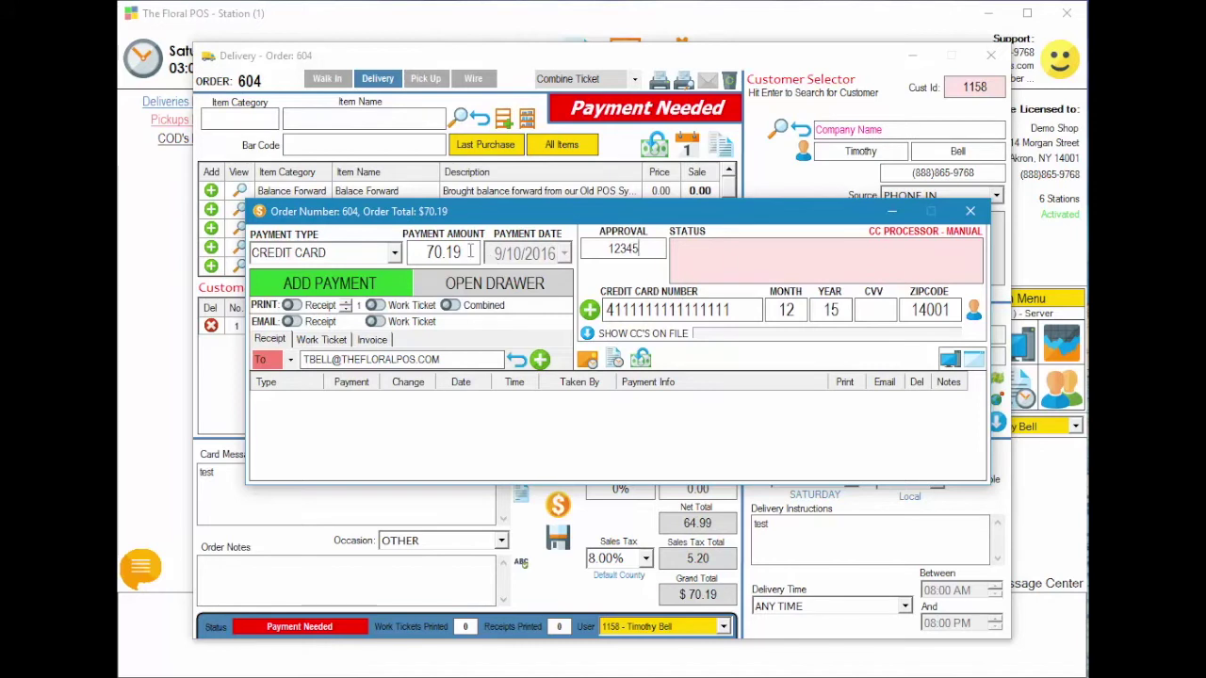
pyautogui.moveTo(463, 252); pyautogui.dragTo(403, 253)
pyautogui.write('50')
pyautogui.click(344, 284)
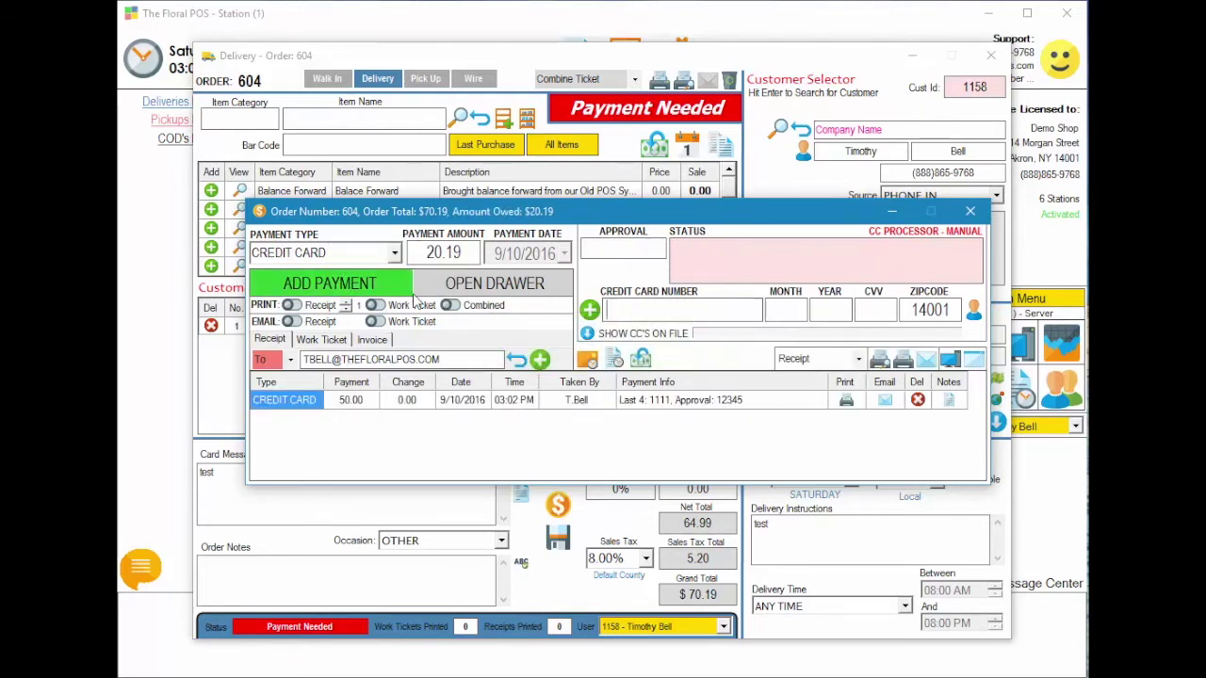
# - Fill in a second card from the saved one, with first digit 5, expiry year 17 and an approval code
pyautogui.click(587, 334)
pyautogui.click(646, 375)
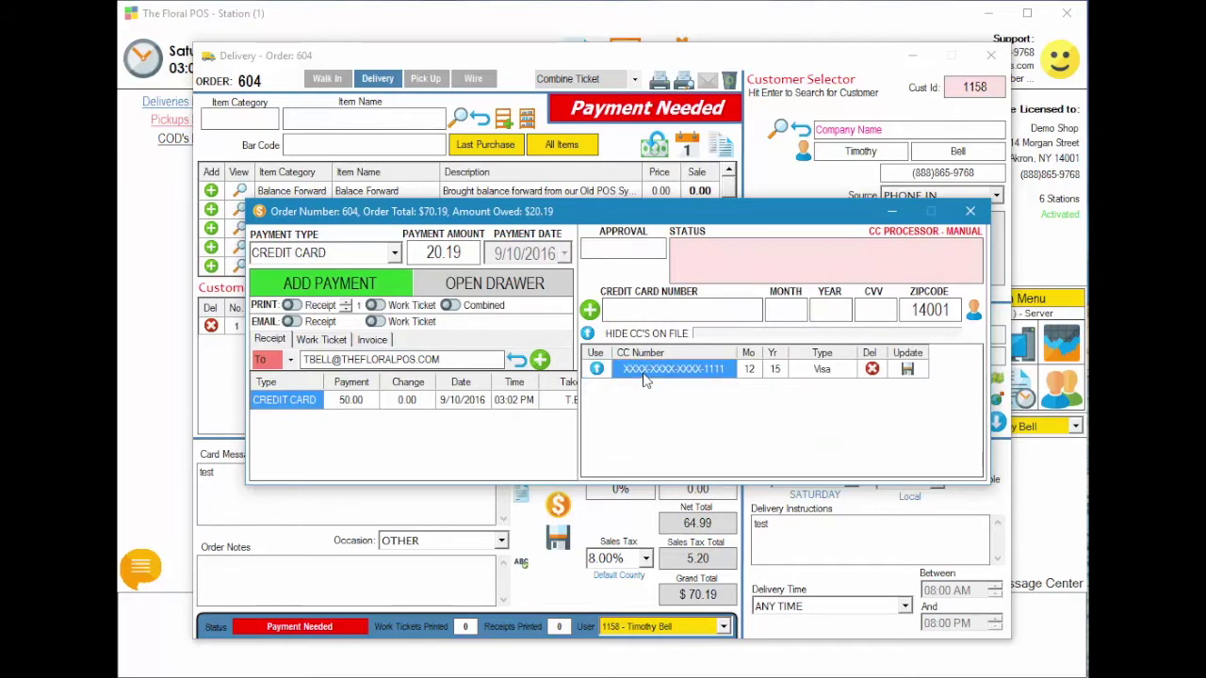
pyautogui.click(594, 370)
pyautogui.click(608, 309)
pyautogui.press('BackSpace')
pyautogui.write('5')
pyautogui.doubleClick(817, 310)
pyautogui.write('17')
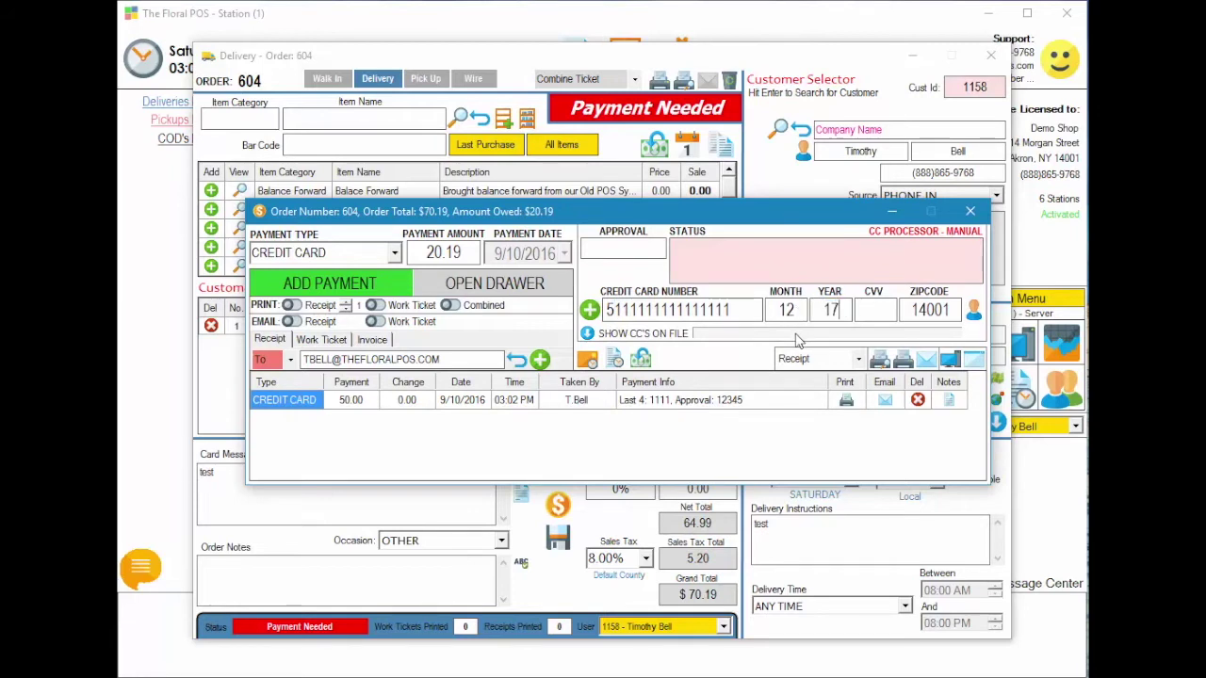
pyautogui.click(638, 255)
pyautogui.write('56789')
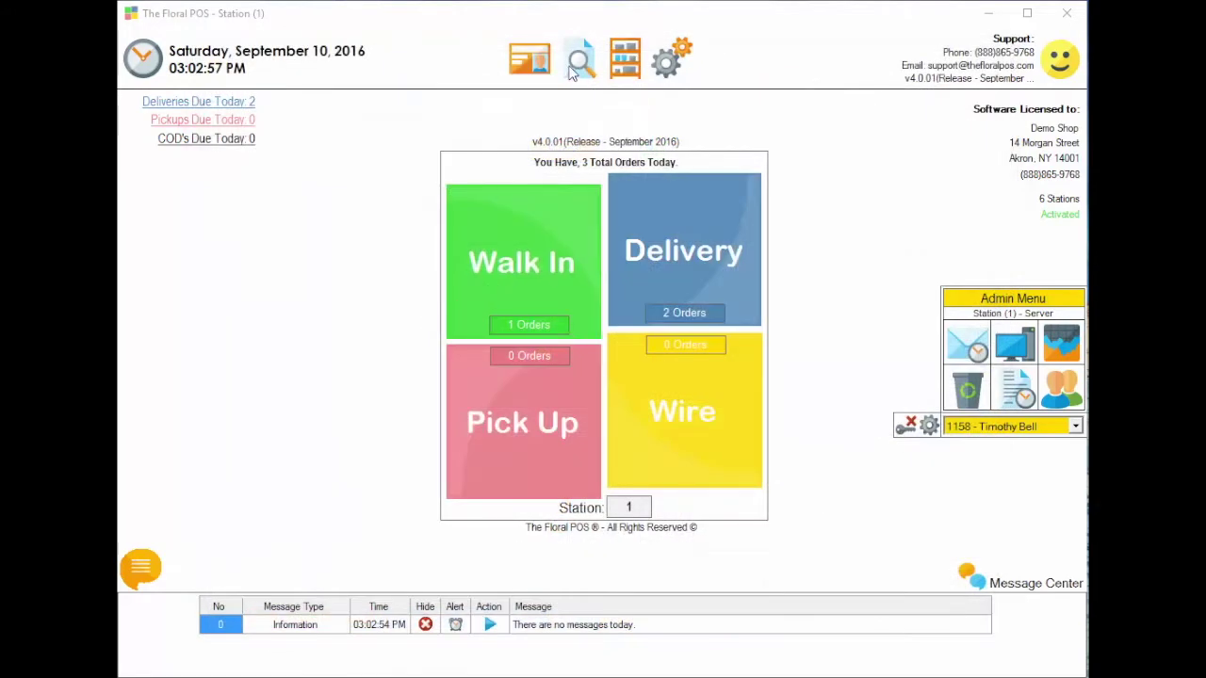
# - Open order 604's payments from the Order Browser and review its $50.00 and $20.19 card charges
pyautogui.click(578, 62)
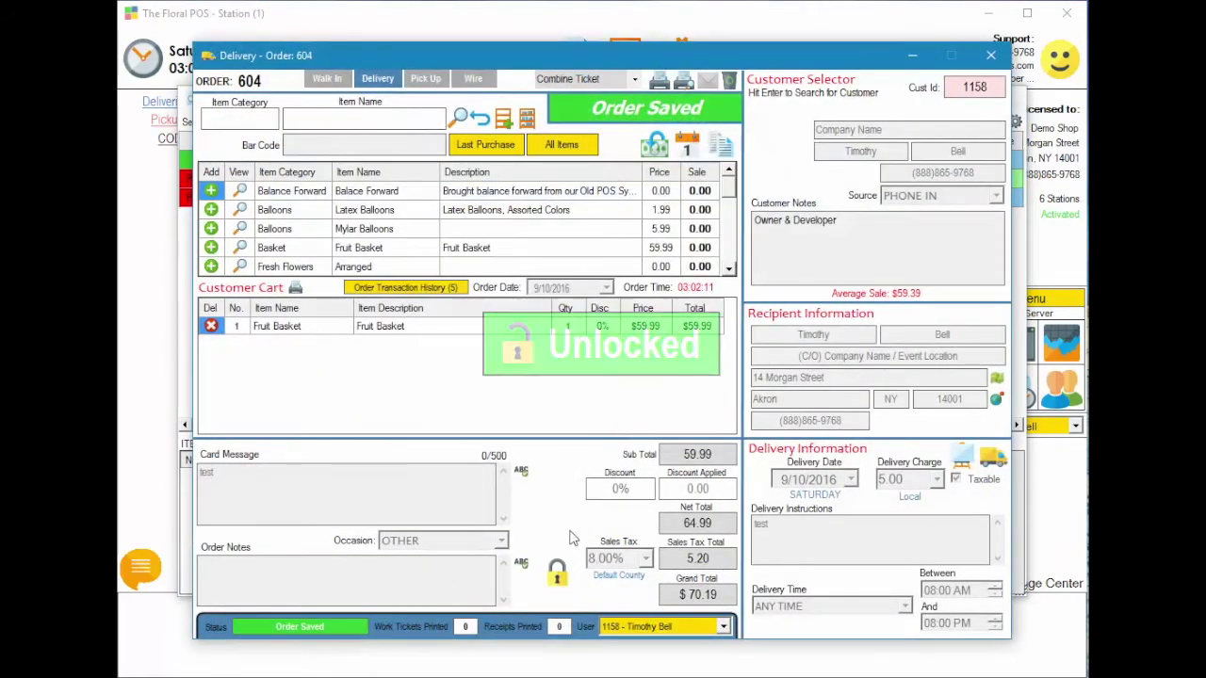
pyautogui.click(559, 505)
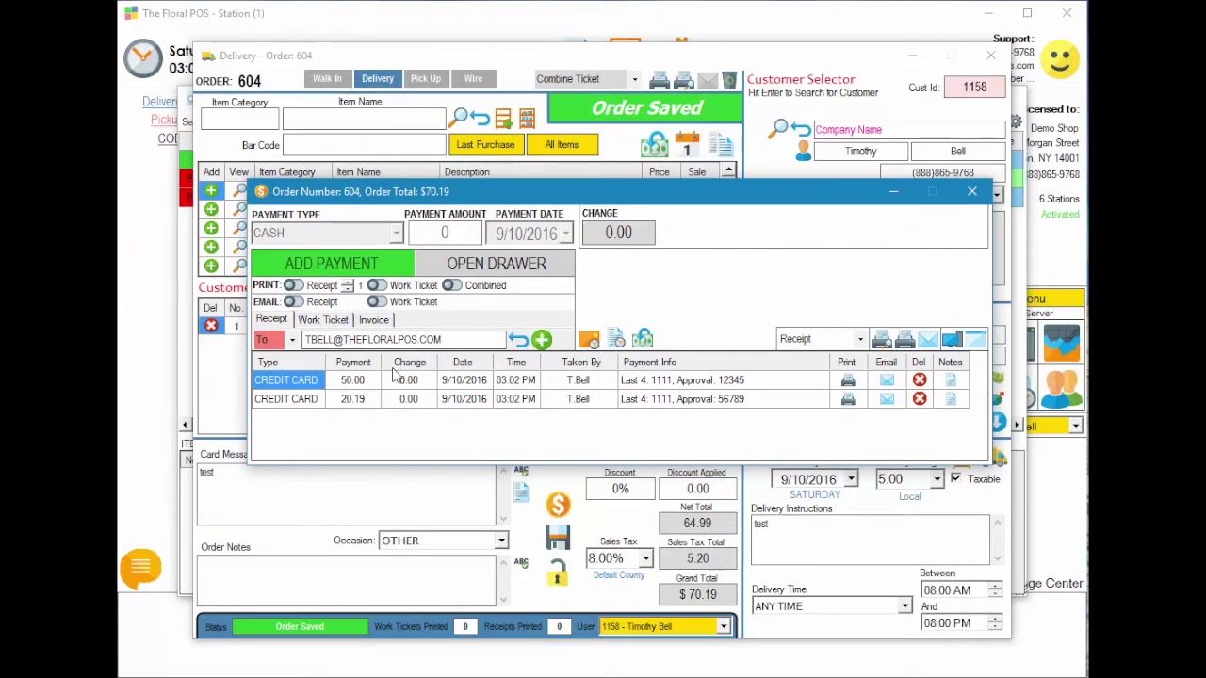
pyautogui.doubleClick(381, 381)
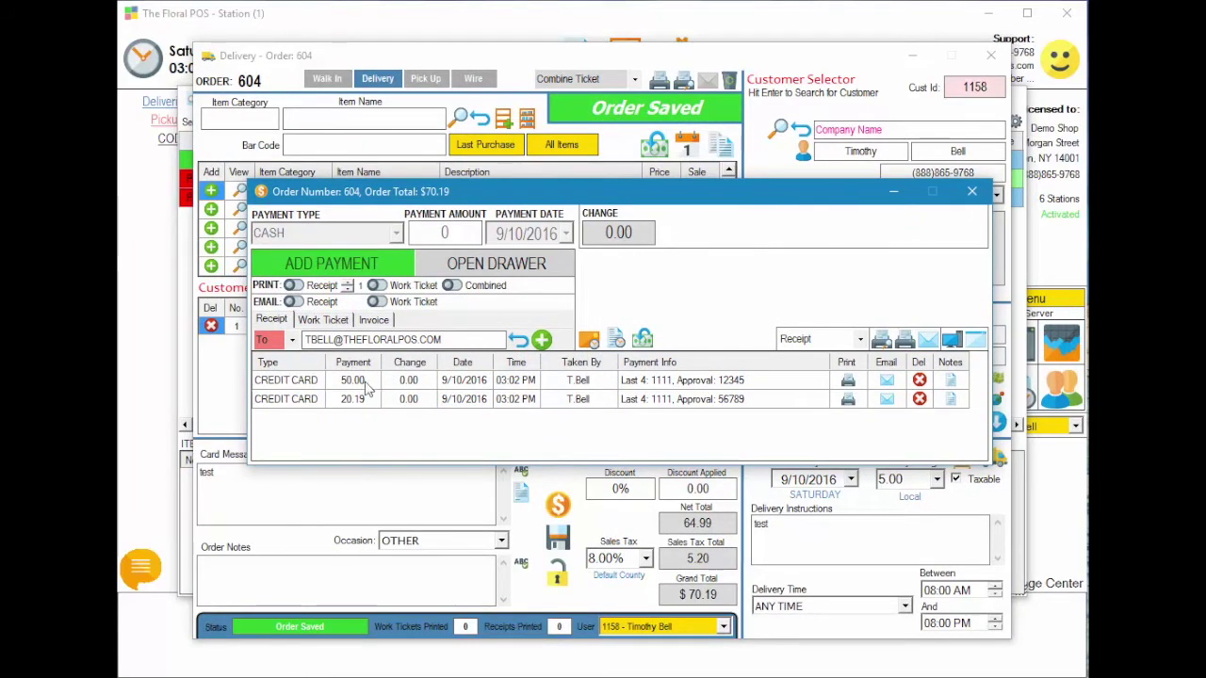
pyautogui.doubleClick(362, 400)
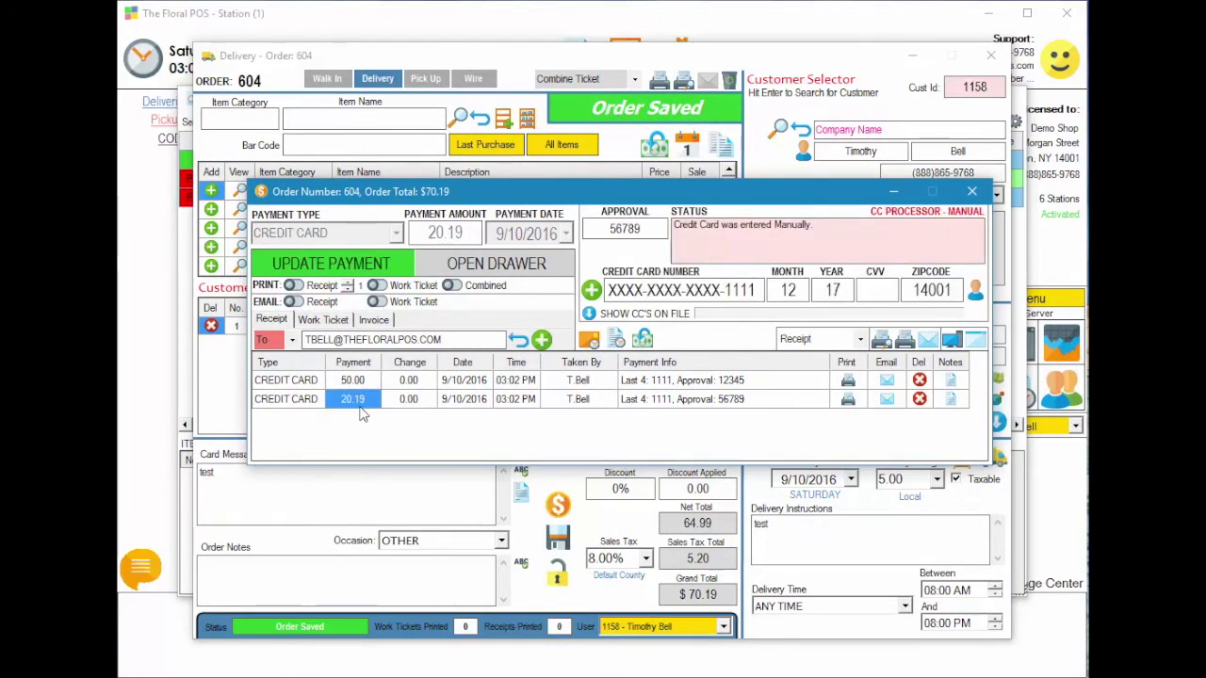
pyautogui.doubleClick(360, 381)
pyautogui.doubleClick(356, 399)
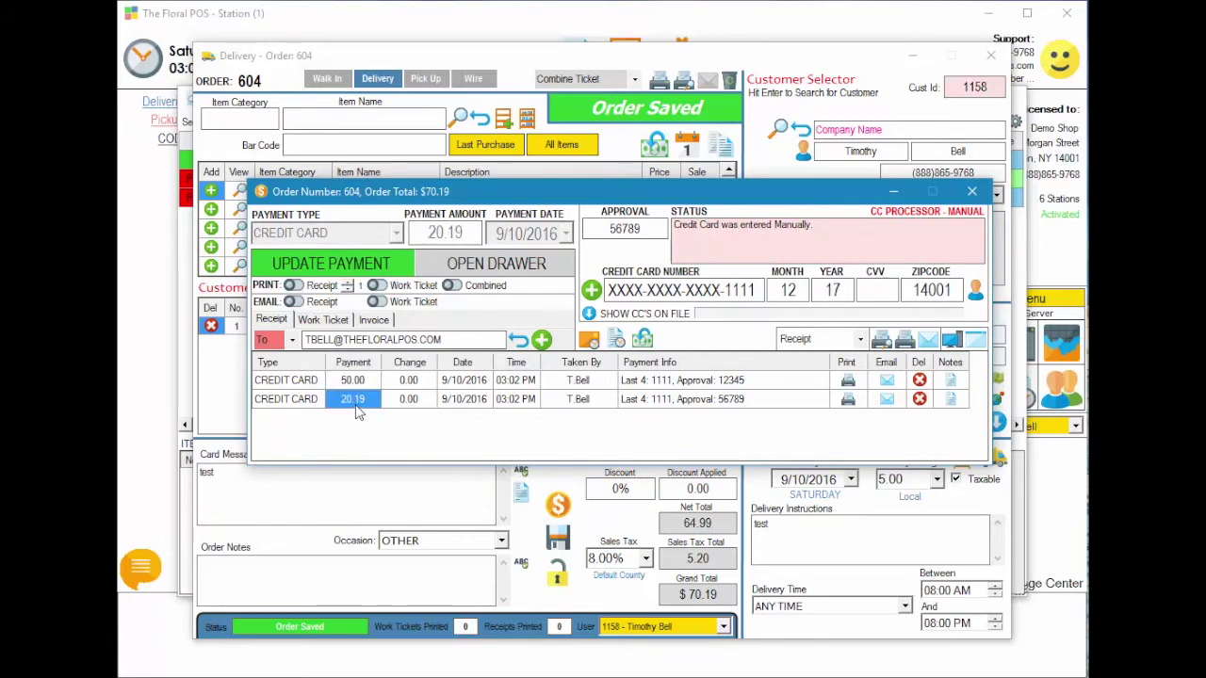
pyautogui.doubleClick(357, 383)
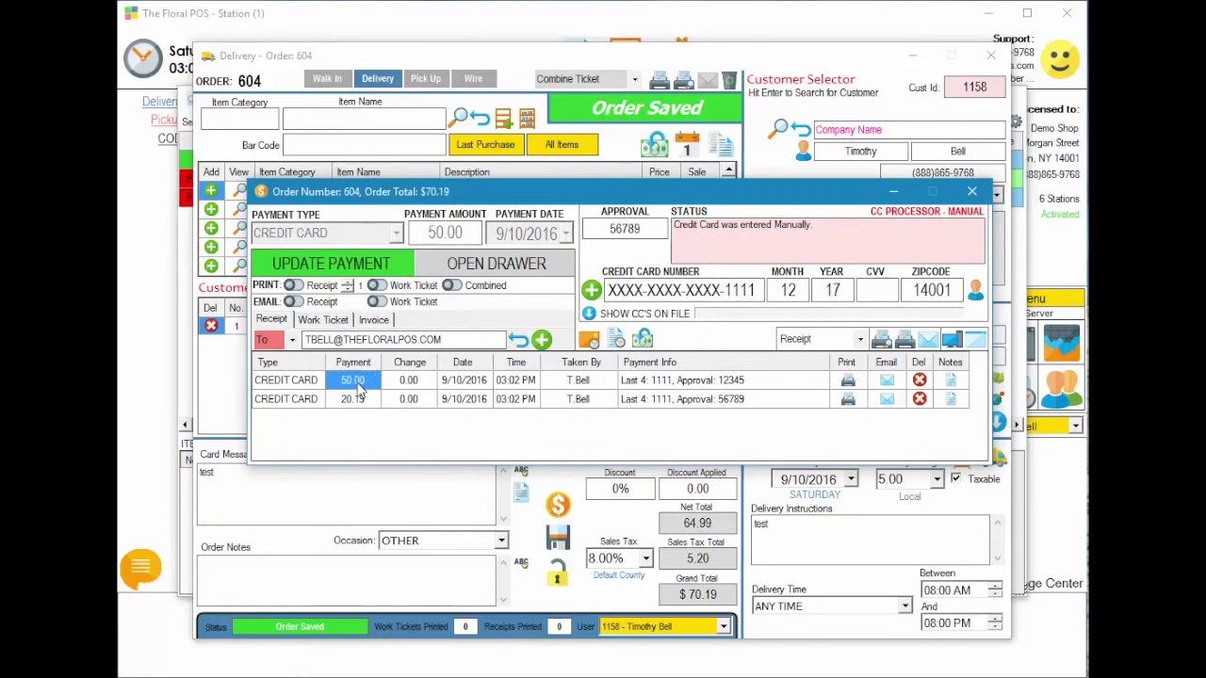
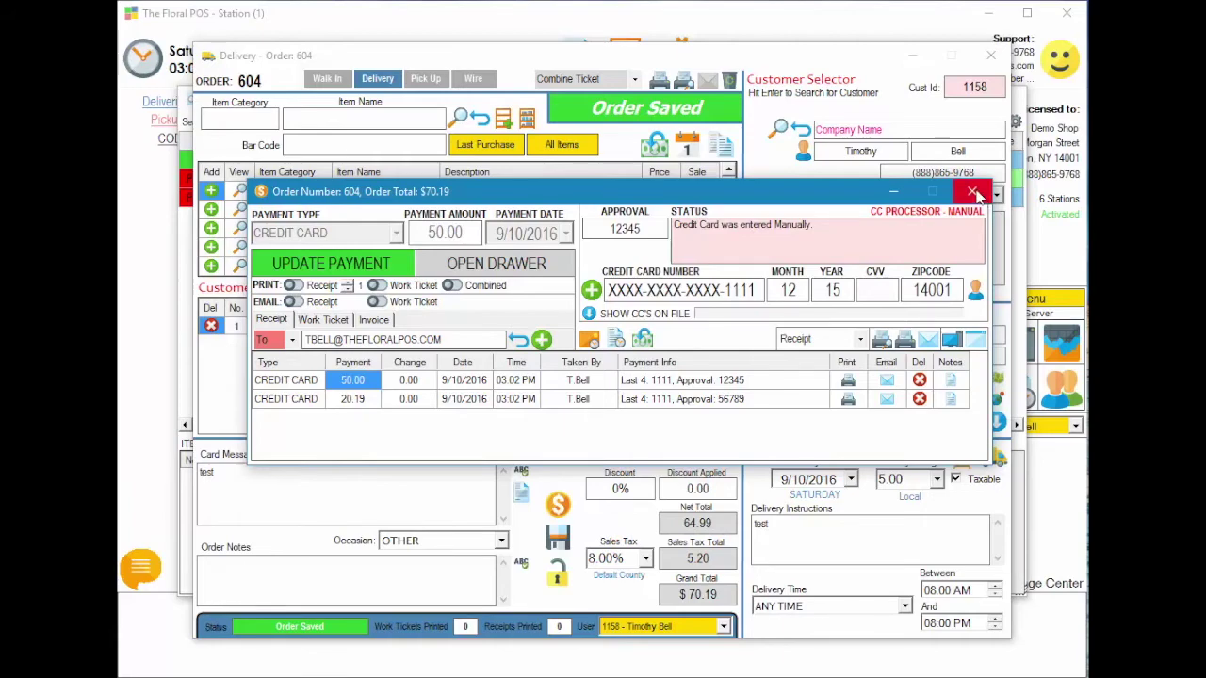
# - Close order 604's windows, reopen it from today's Order Browser, and unlock it
pyautogui.click(976, 194)
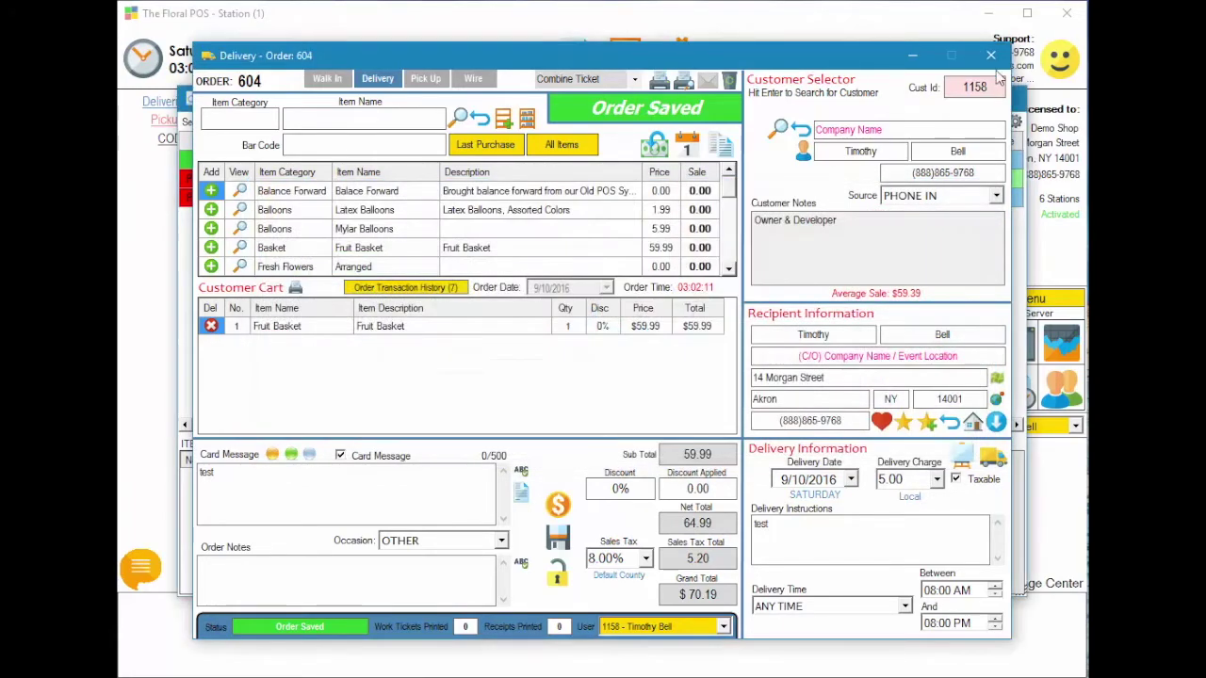
pyautogui.click(991, 56)
pyautogui.click(1006, 100)
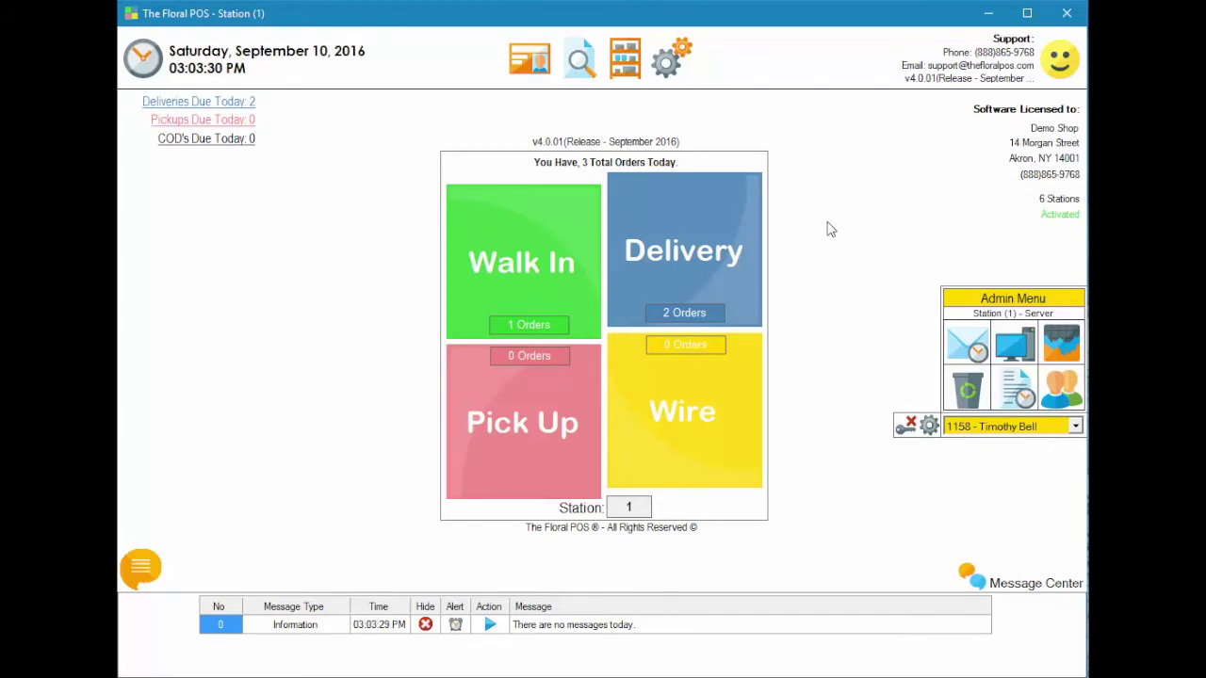
pyautogui.click(591, 161)
pyautogui.click(295, 161)
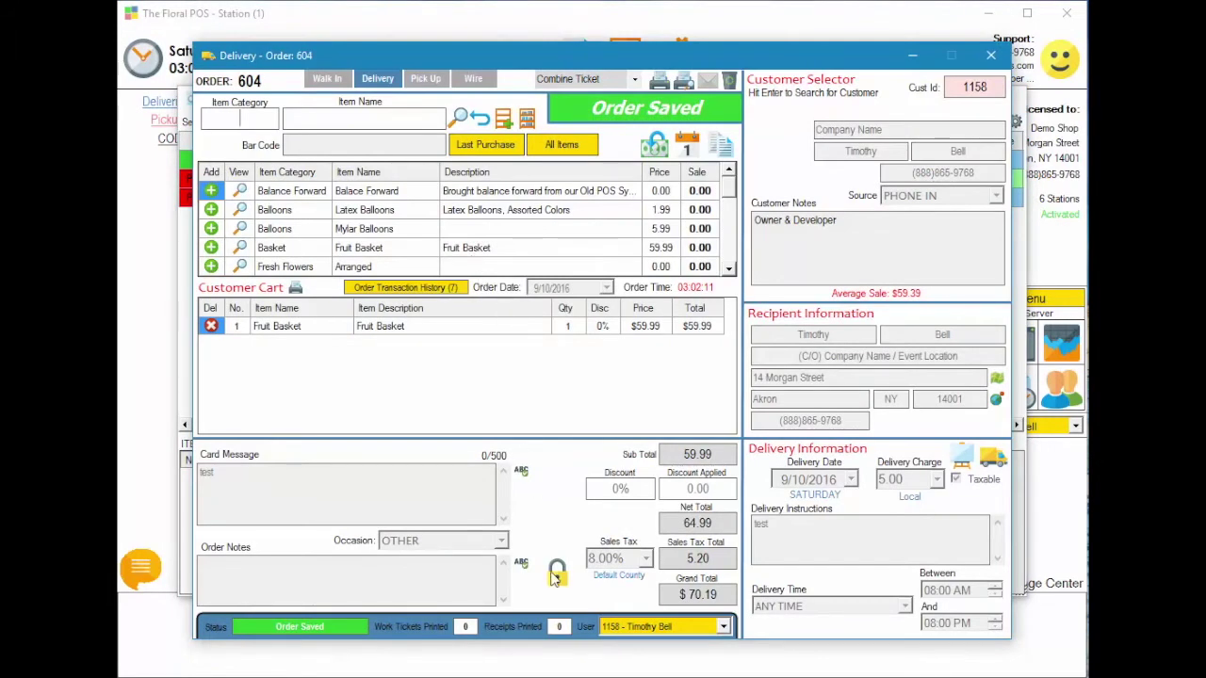
pyautogui.click(557, 572)
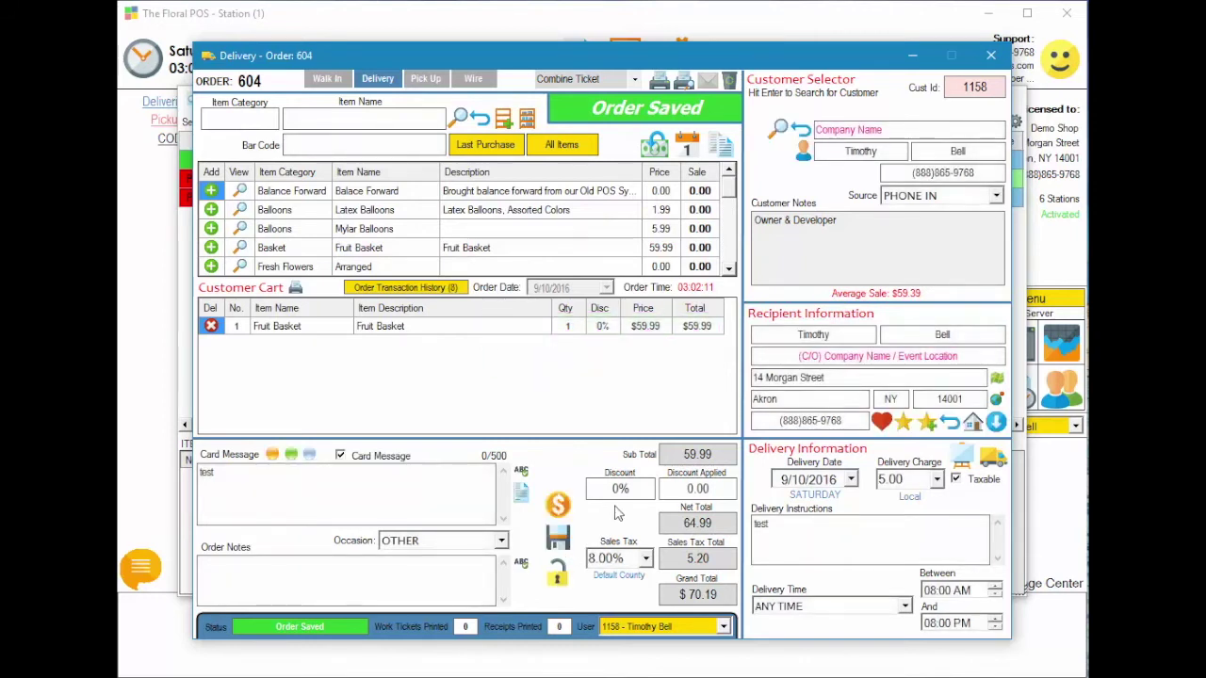
# - Open order 604's payments window via Full / Partial Refund, close it, then reopen it
pyautogui.click(657, 149)
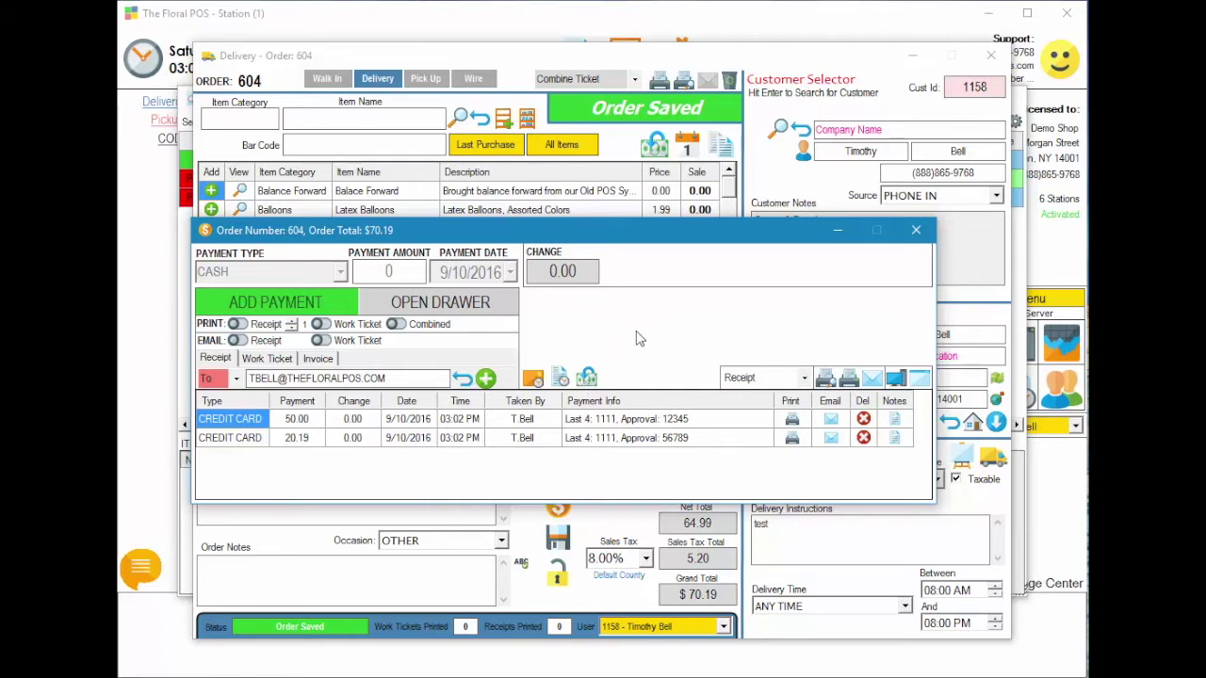
pyautogui.moveTo(739, 235); pyautogui.dragTo(858, 249)
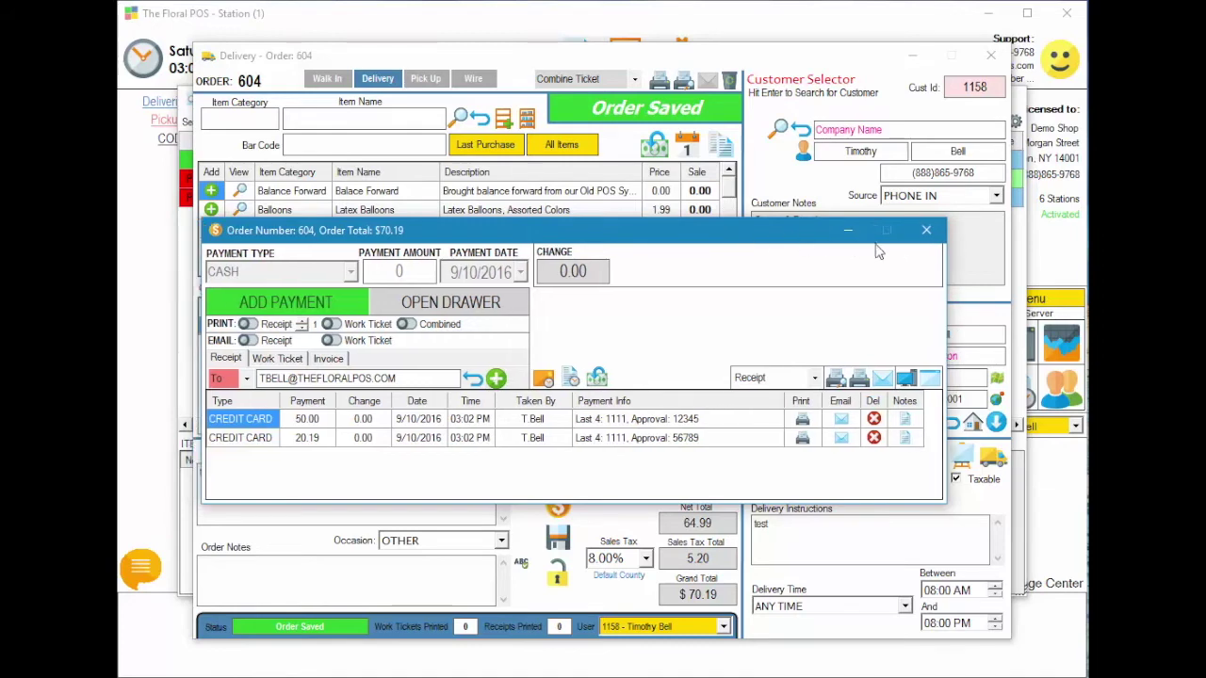
pyautogui.click(926, 230)
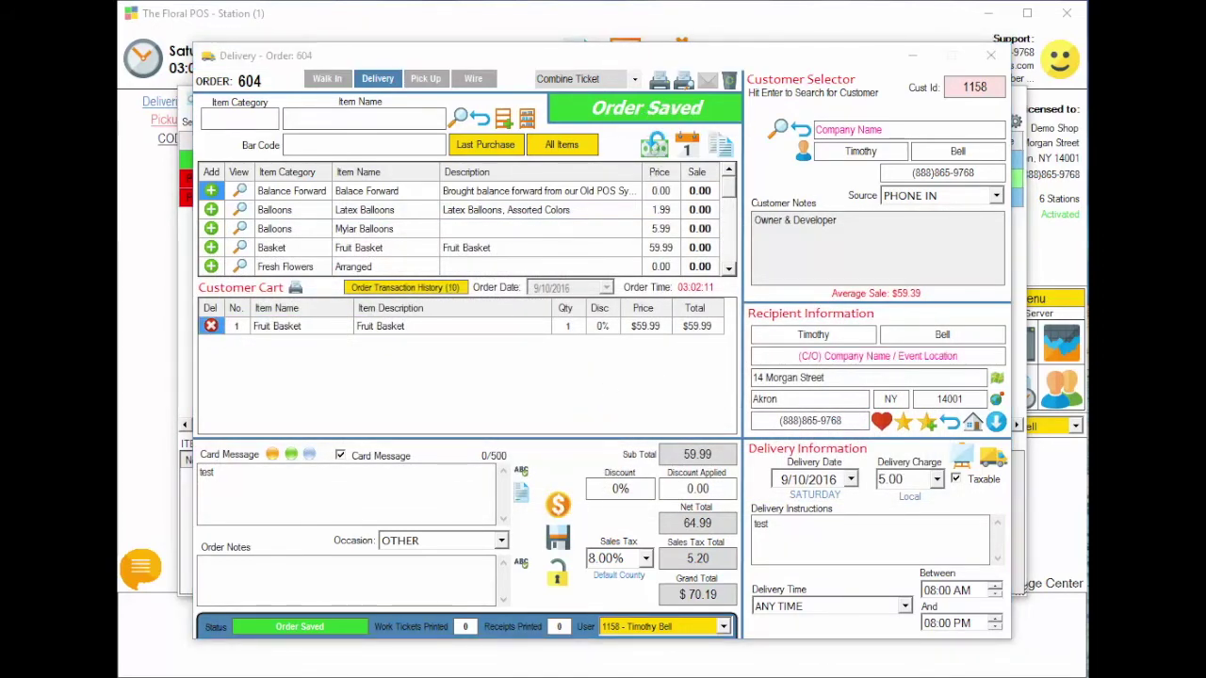
pyautogui.click(558, 505)
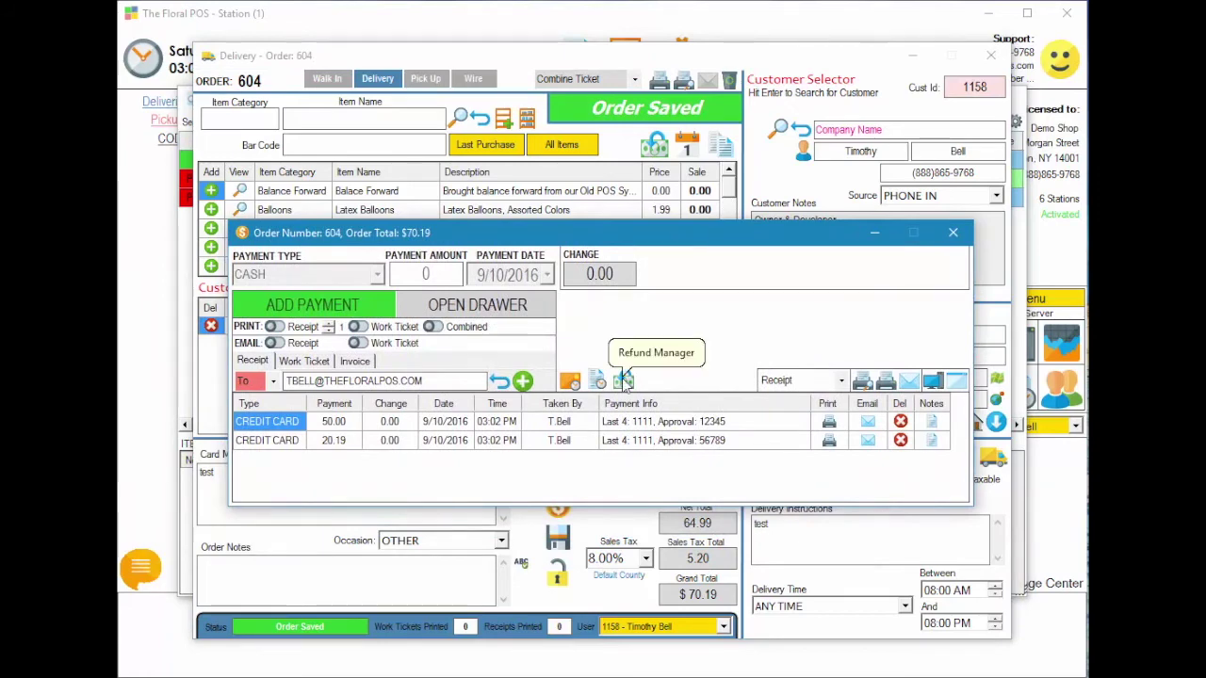
# - In Refund Manager, choose a Dollar Amount refund against the CC $20.19 payment
pyautogui.click(625, 380)
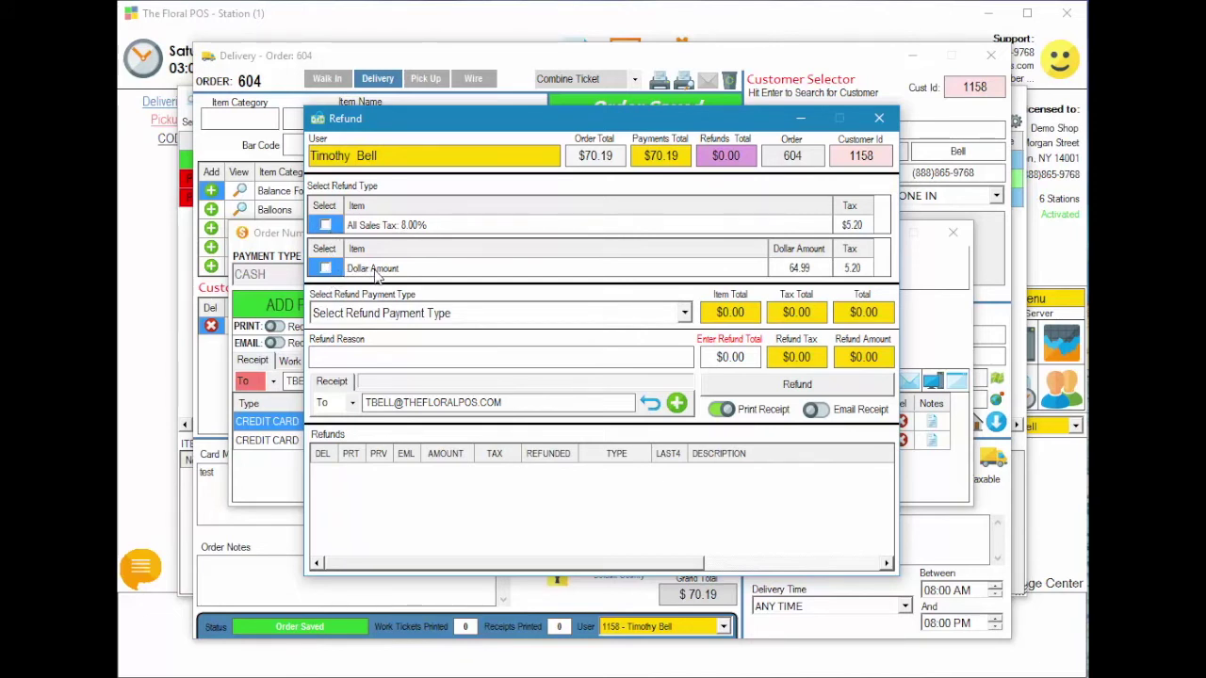
pyautogui.click(325, 269)
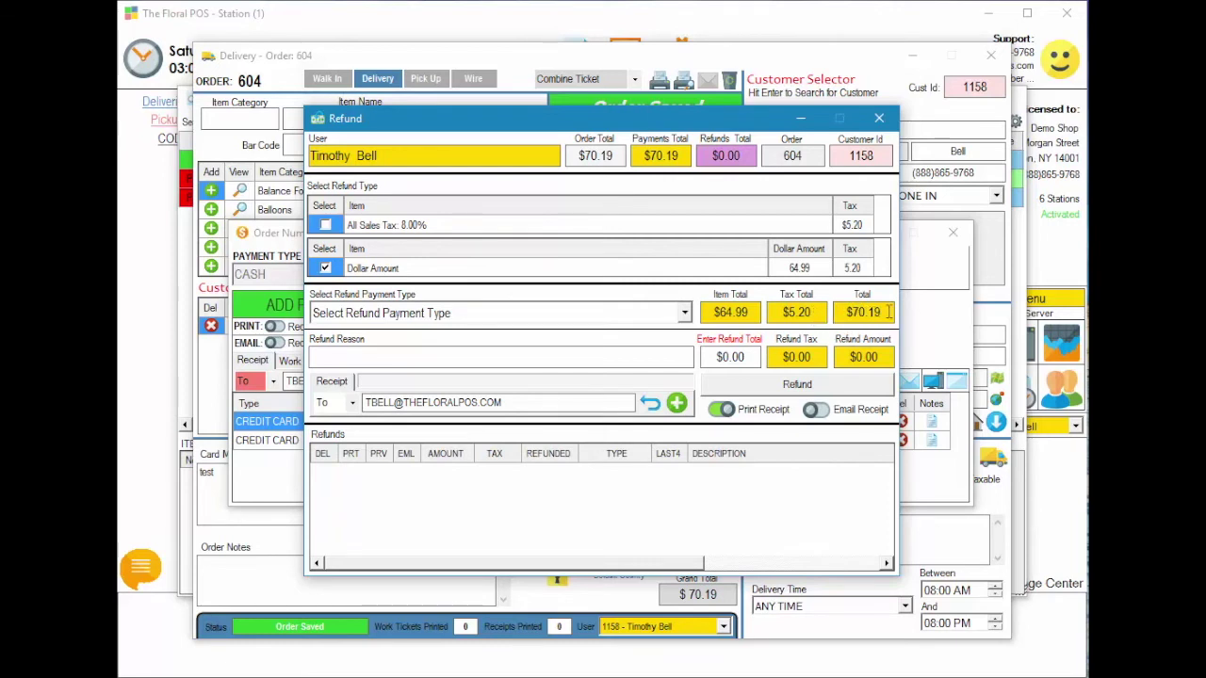
pyautogui.moveTo(886, 313); pyautogui.dragTo(843, 313)
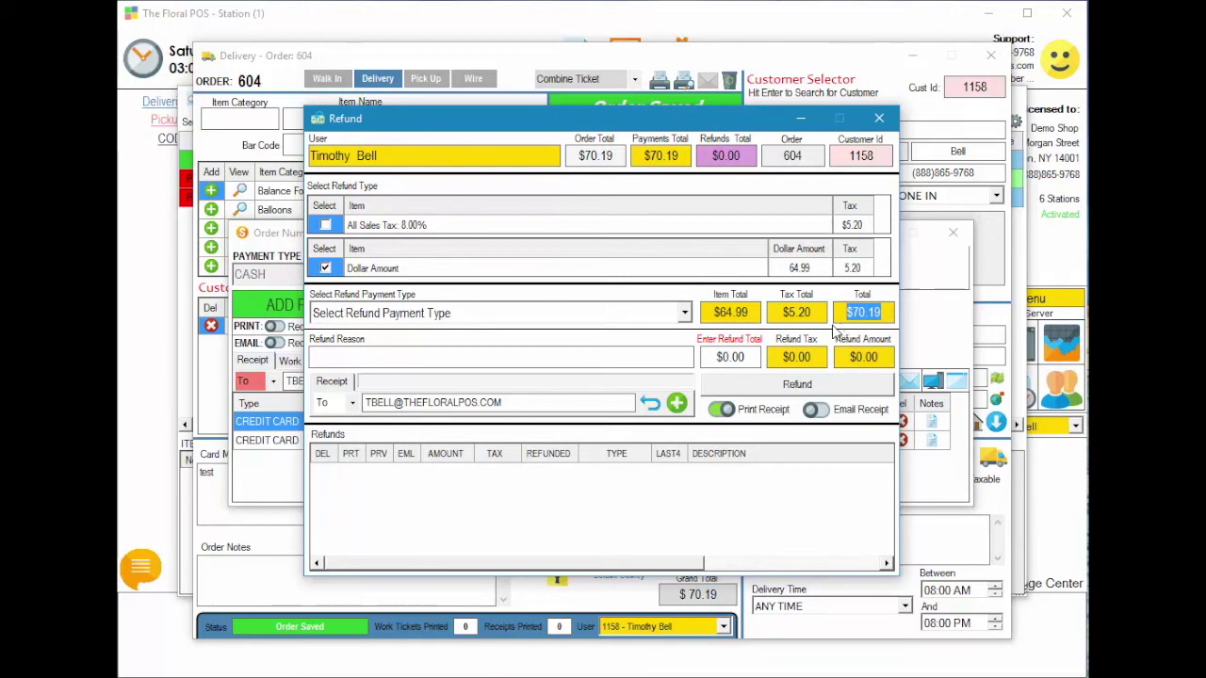
pyautogui.click(685, 314)
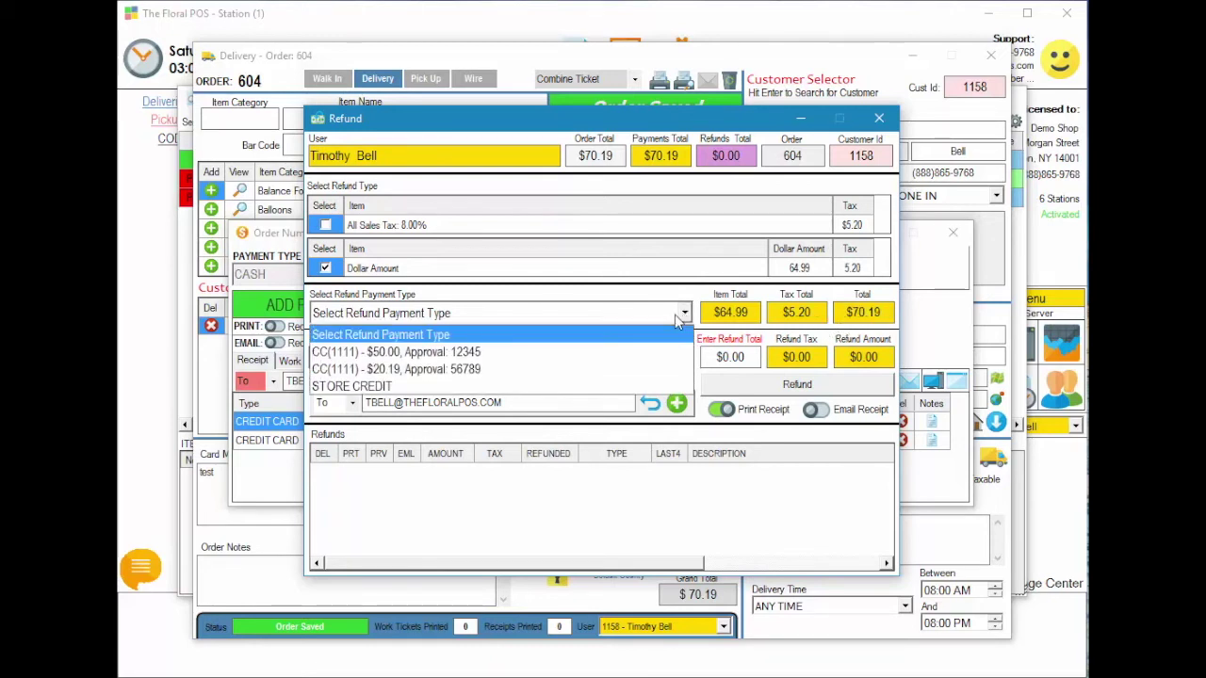
pyautogui.click(381, 369)
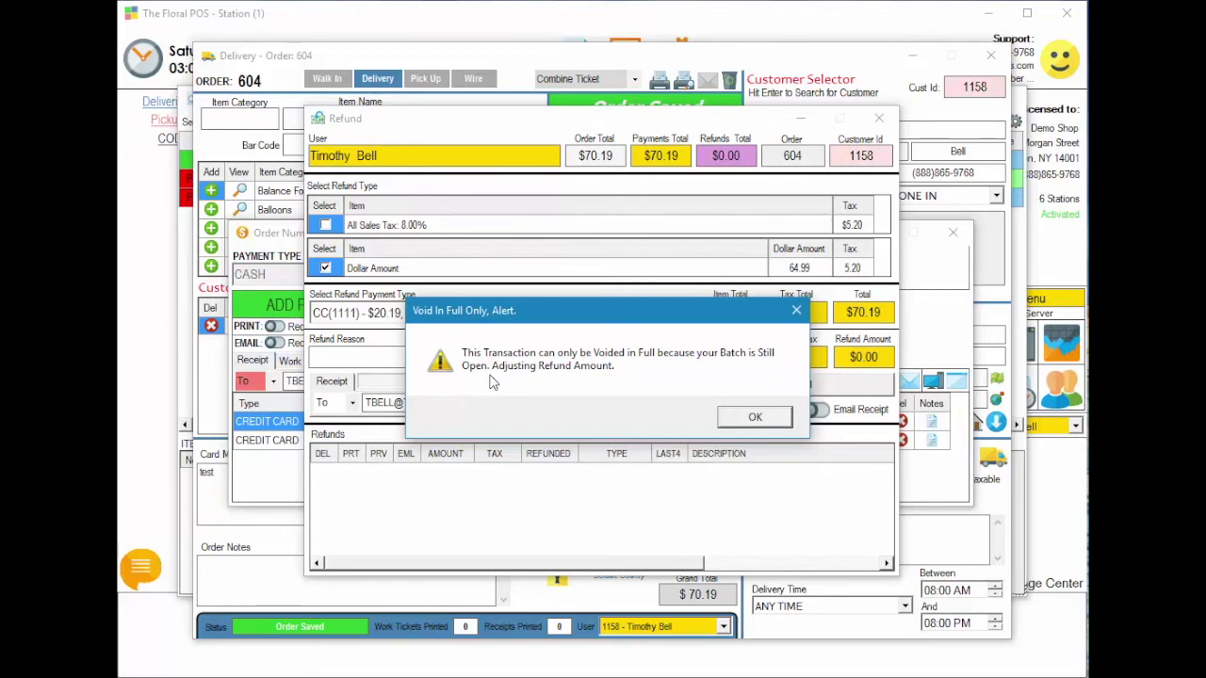
# - Acknowledge the void alert, turn off Print Receipt, and process the $20.19 card refund
pyautogui.click(754, 417)
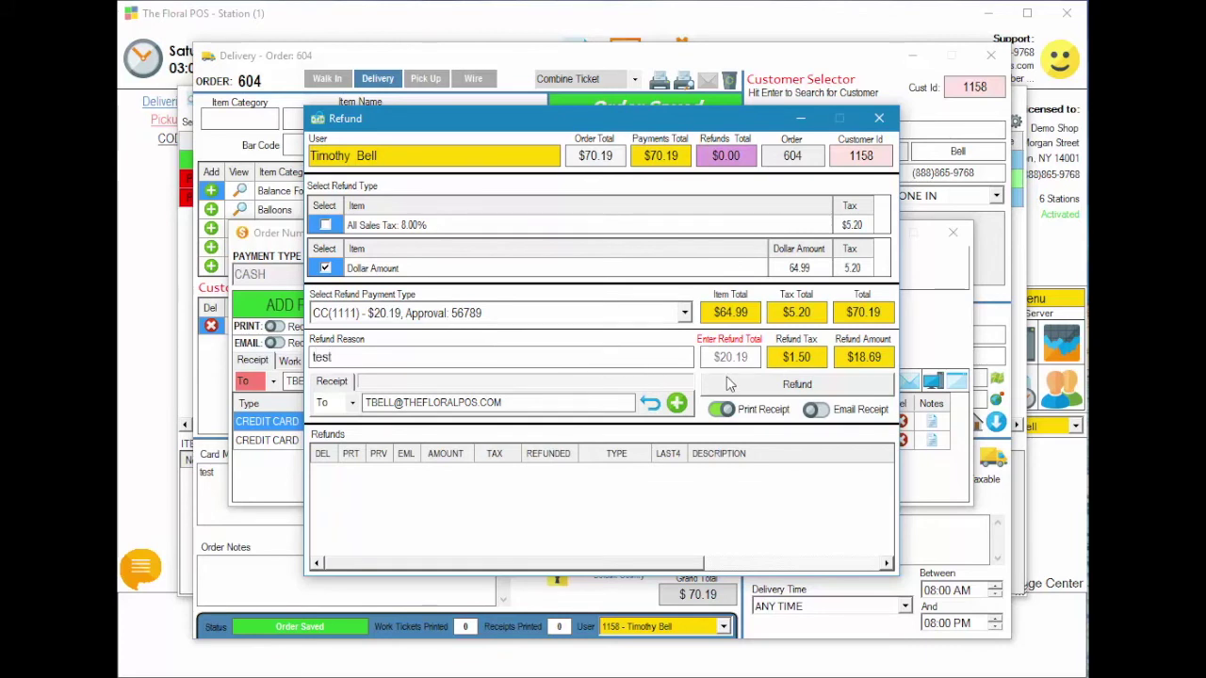
pyautogui.click(720, 412)
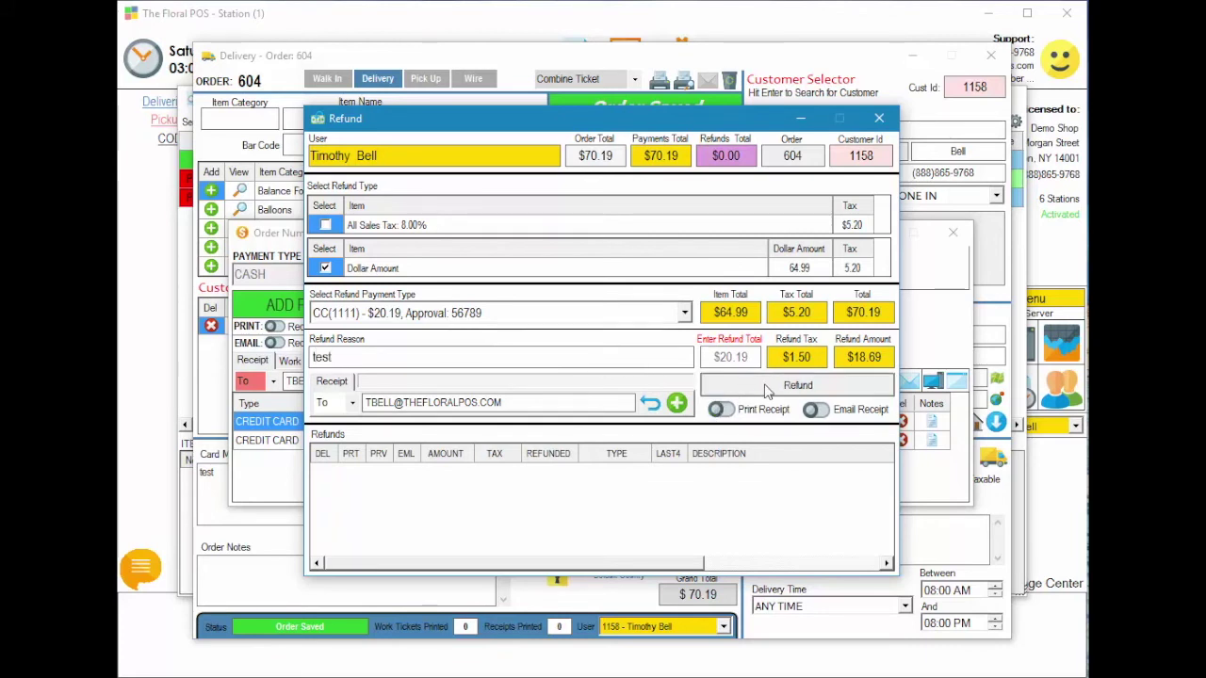
pyautogui.click(763, 385)
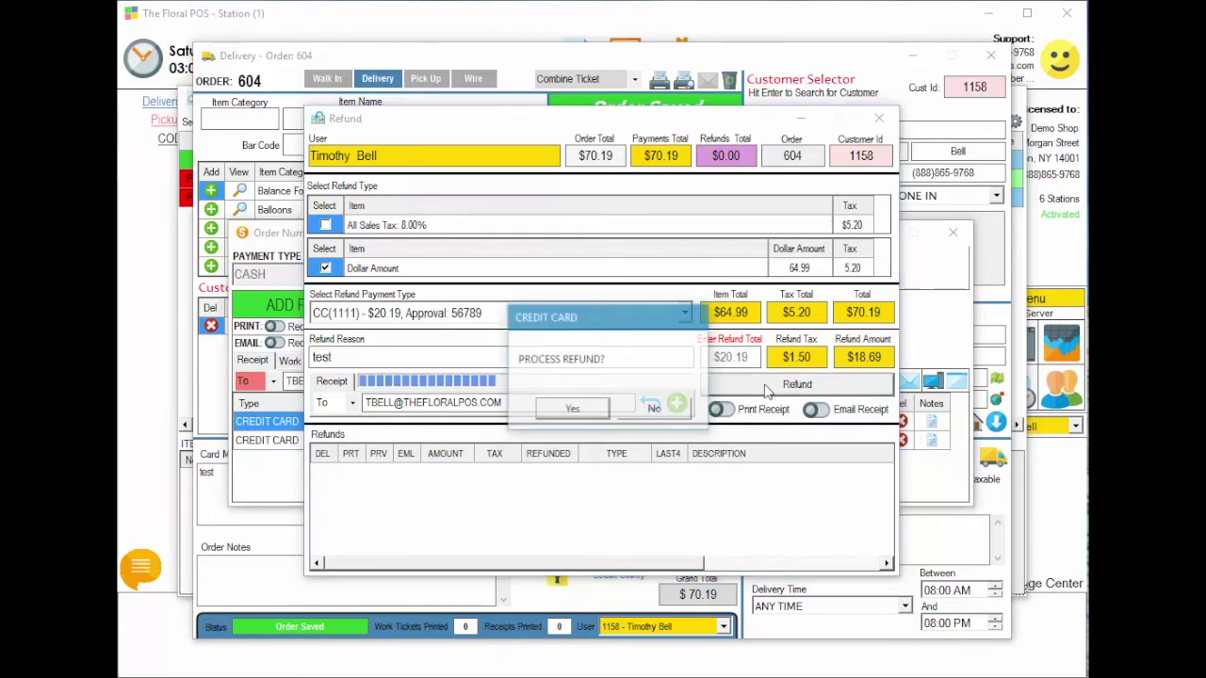
pyautogui.click(573, 408)
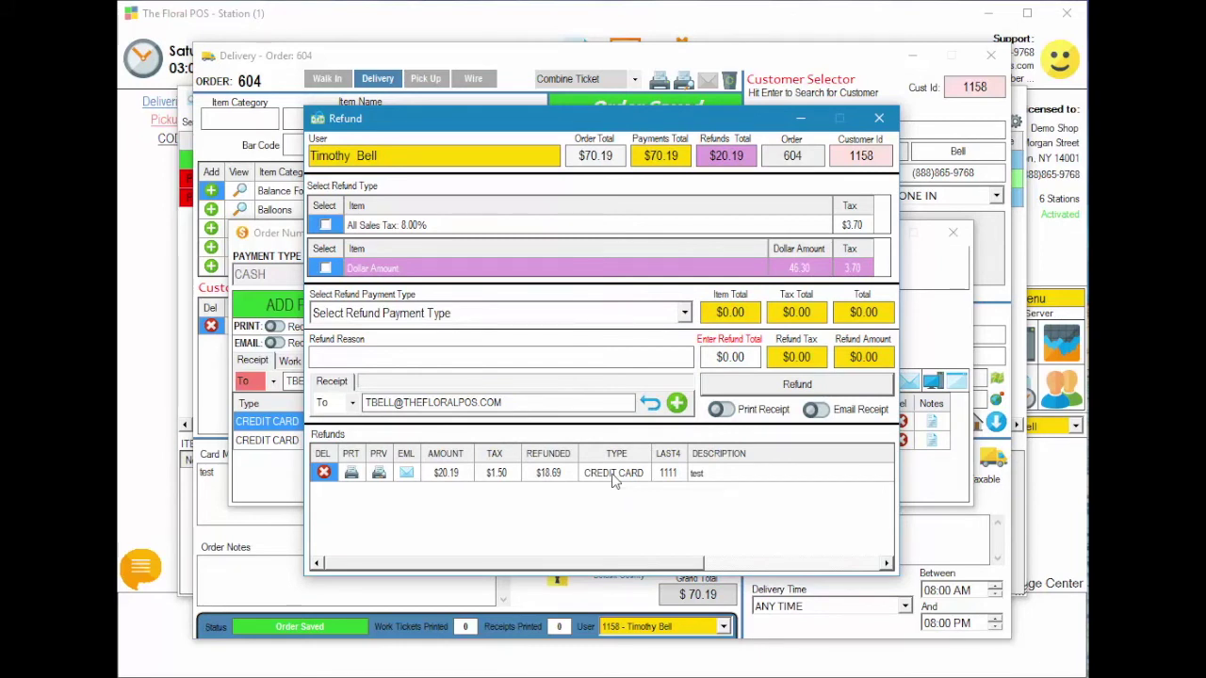
pyautogui.click(878, 123)
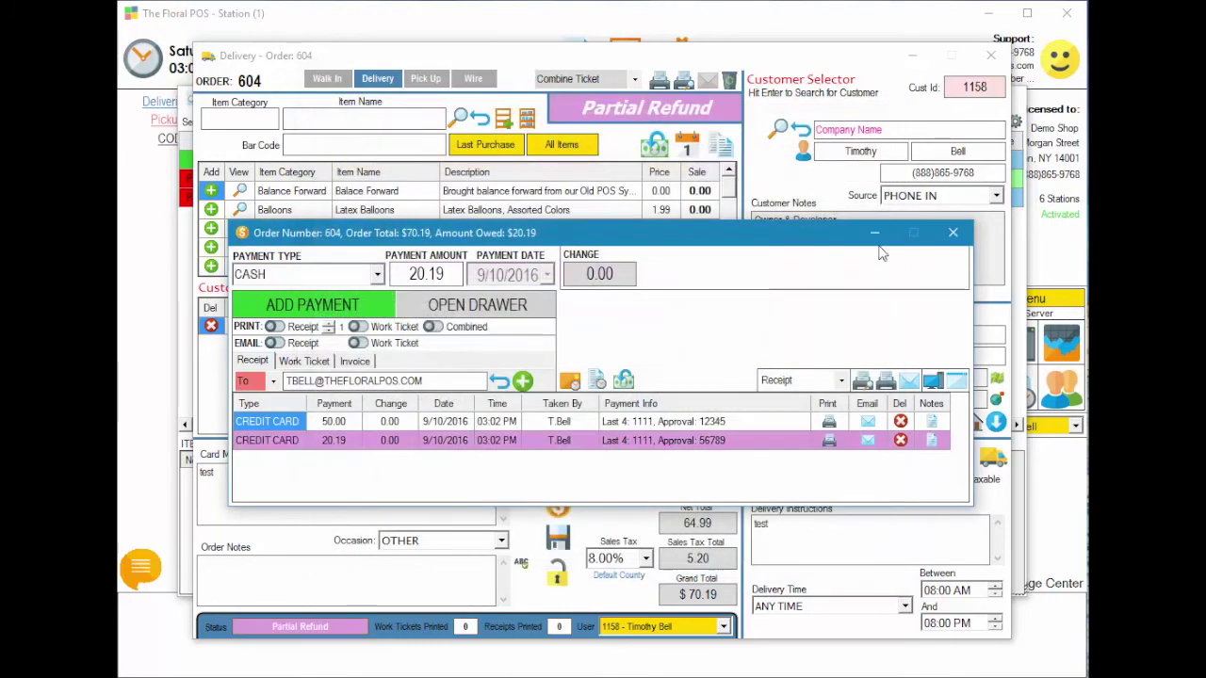
# - Review the $20.19 and $50.00 card payment details
pyautogui.click(620, 444)
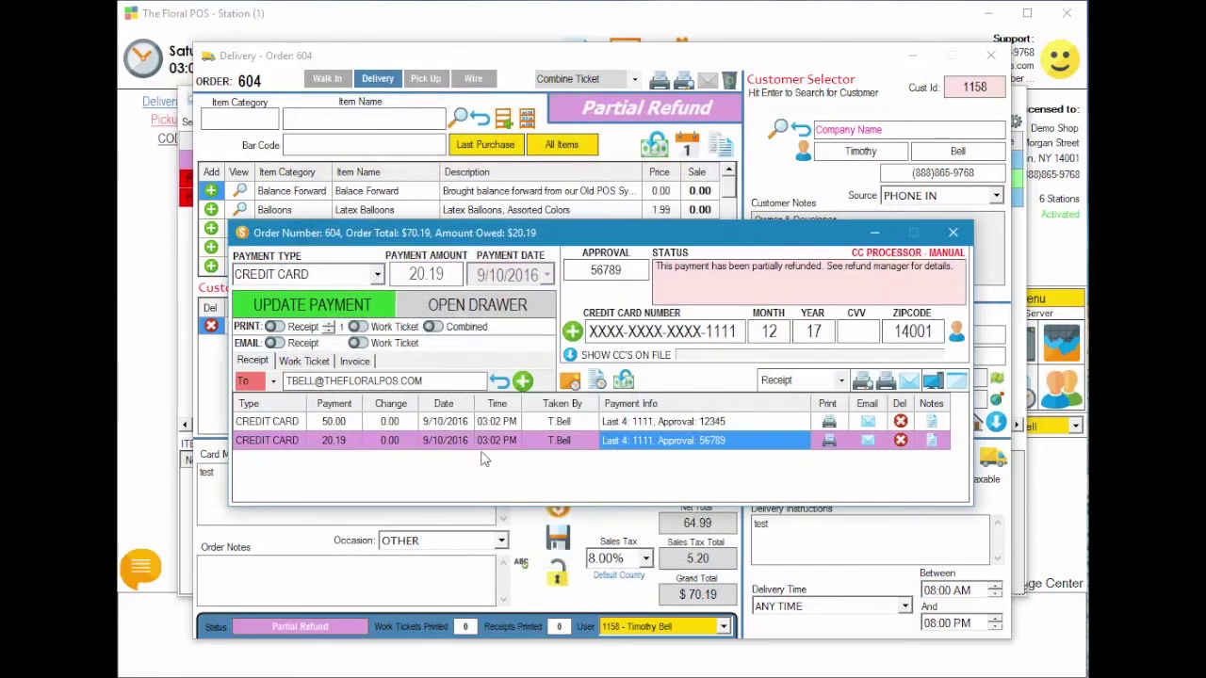
pyautogui.click(460, 423)
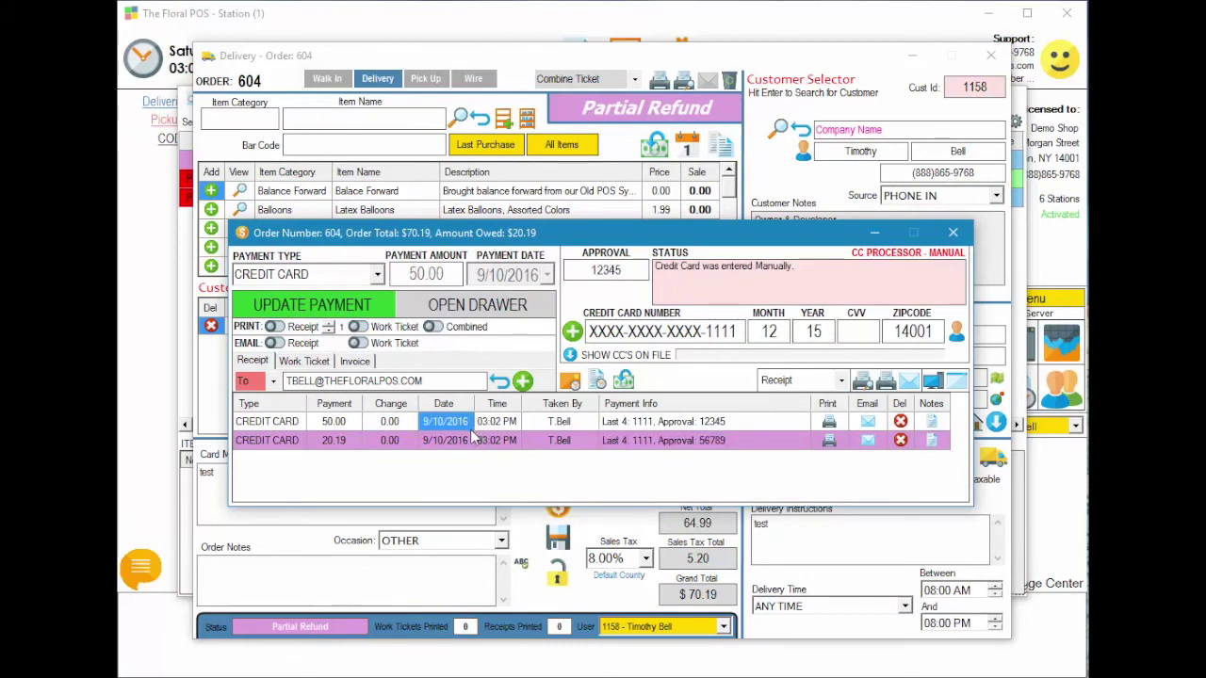
pyautogui.click(439, 442)
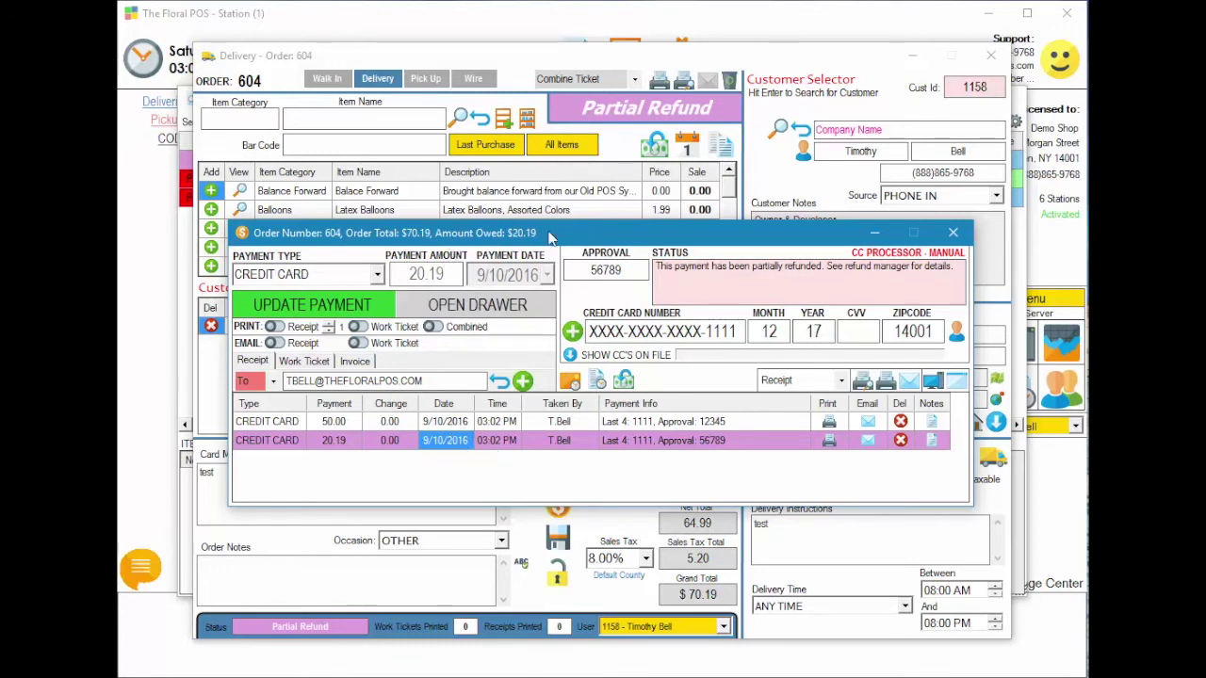
# - Add a $20.19 CHECK payment with check number 1234
pyautogui.click(377, 274)
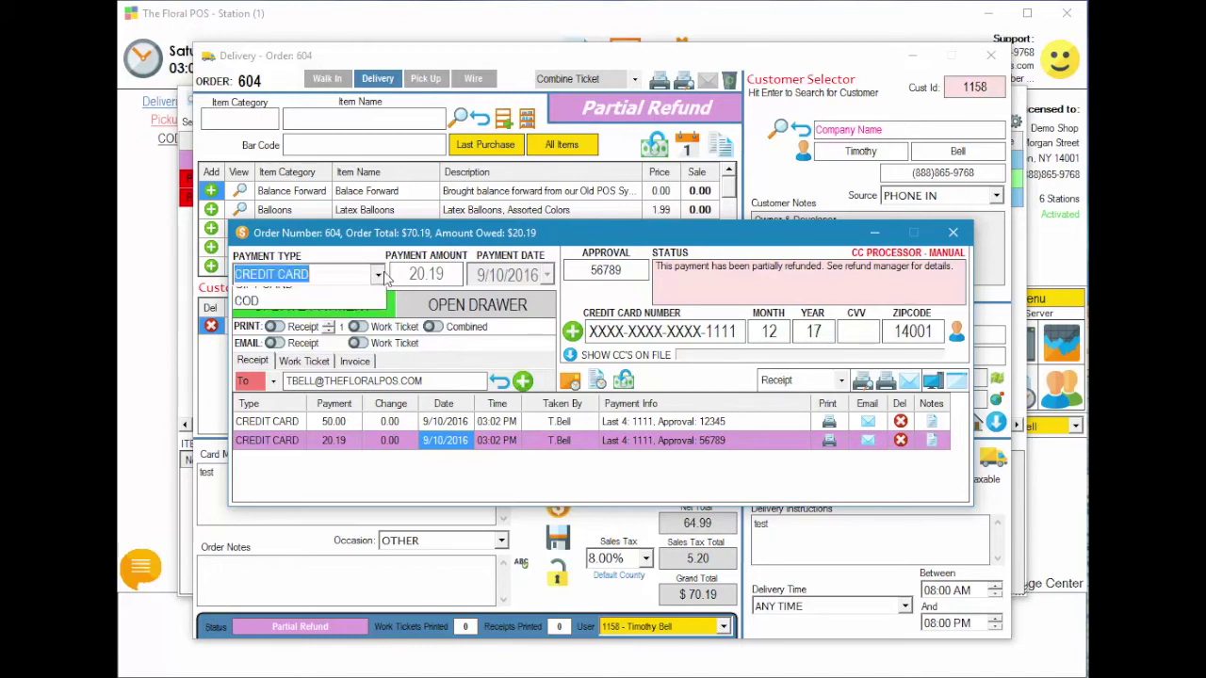
pyautogui.click(278, 316)
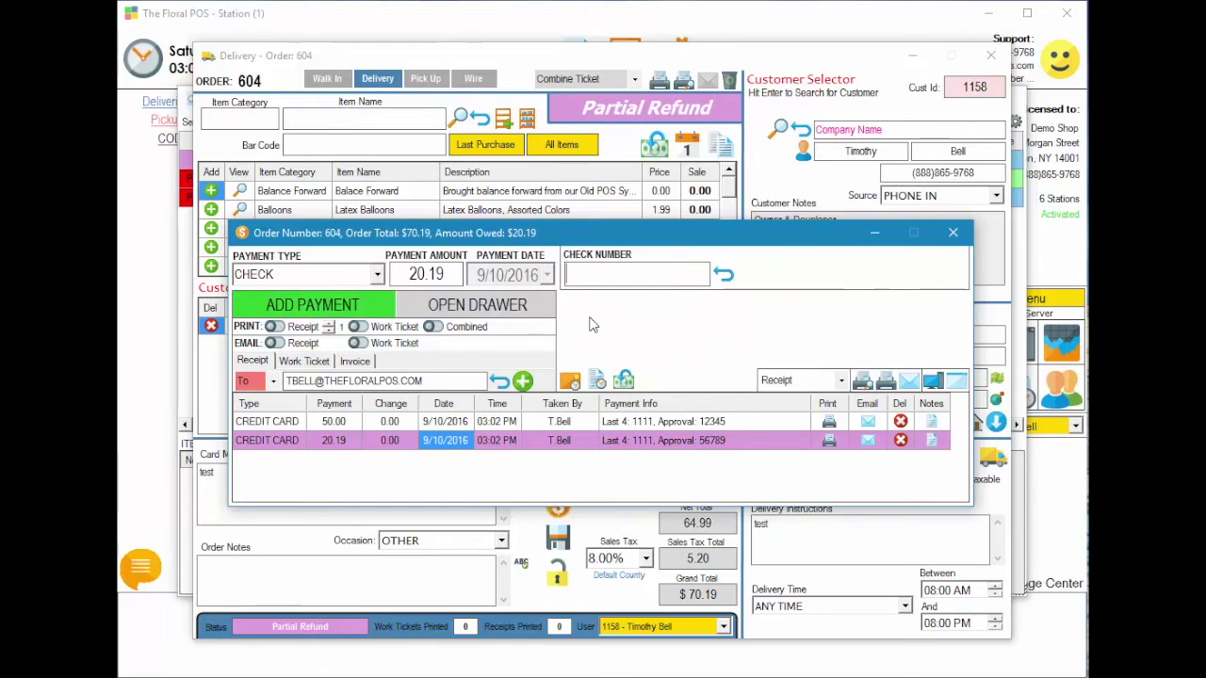
pyautogui.write('1234')
pyautogui.click(344, 317)
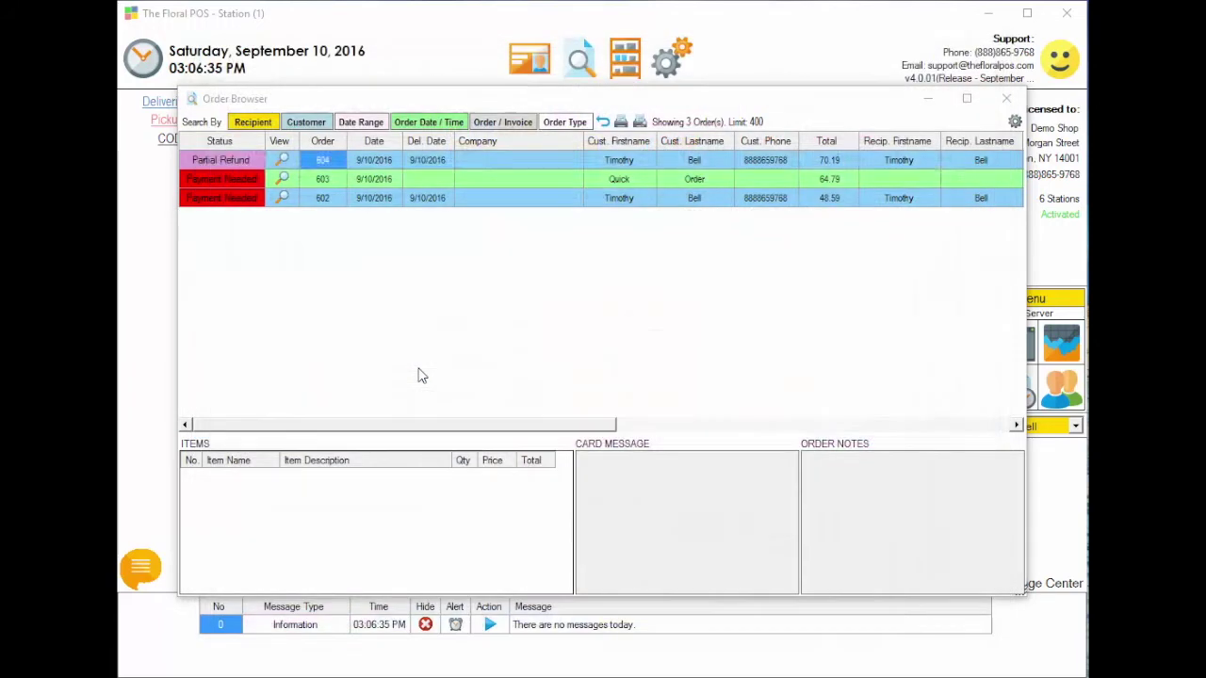
# - Select and open order 604 from the Order Browser list
pyautogui.click(620, 184)
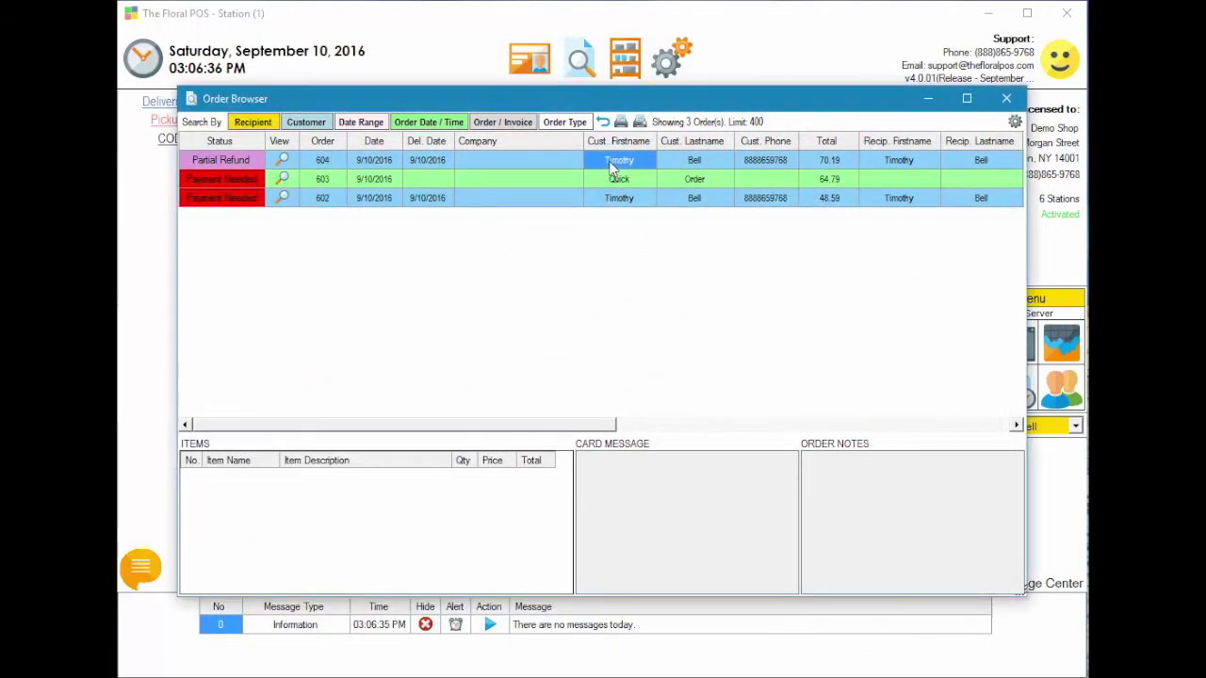
pyautogui.click(286, 162)
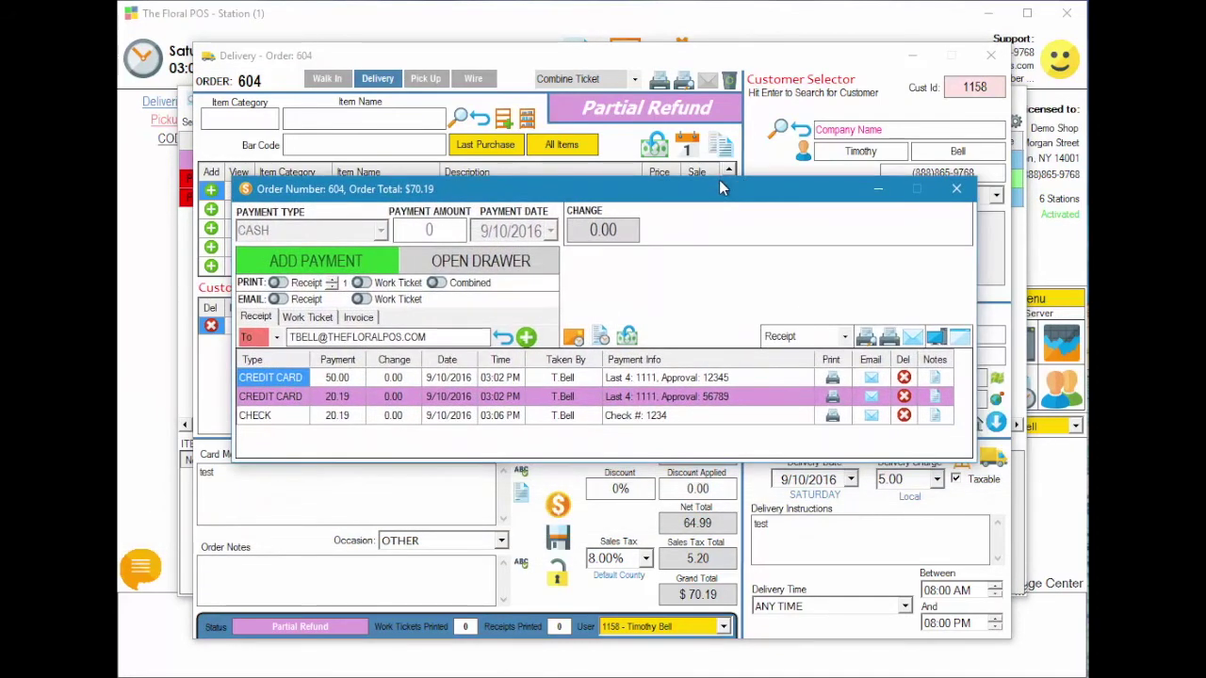
# - Inspect the $50.00 card, $20.19 card and $20.19 check payments, then open the refund record
pyautogui.click(347, 379)
pyautogui.click(340, 398)
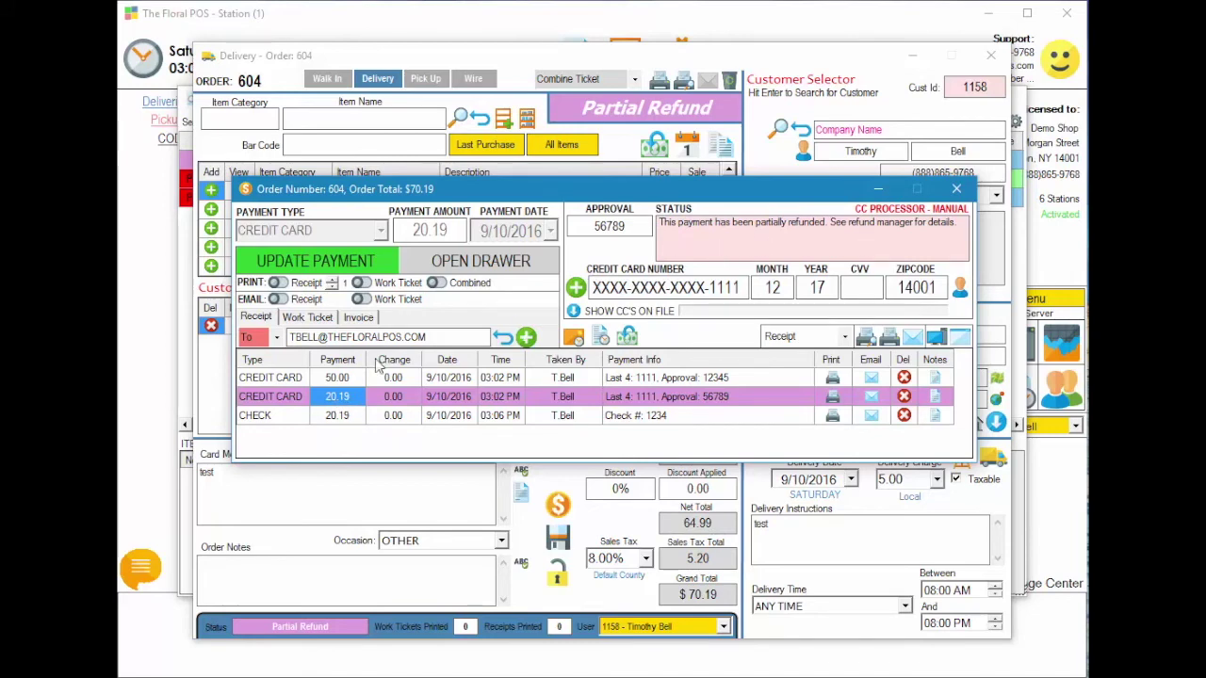
pyautogui.click(330, 416)
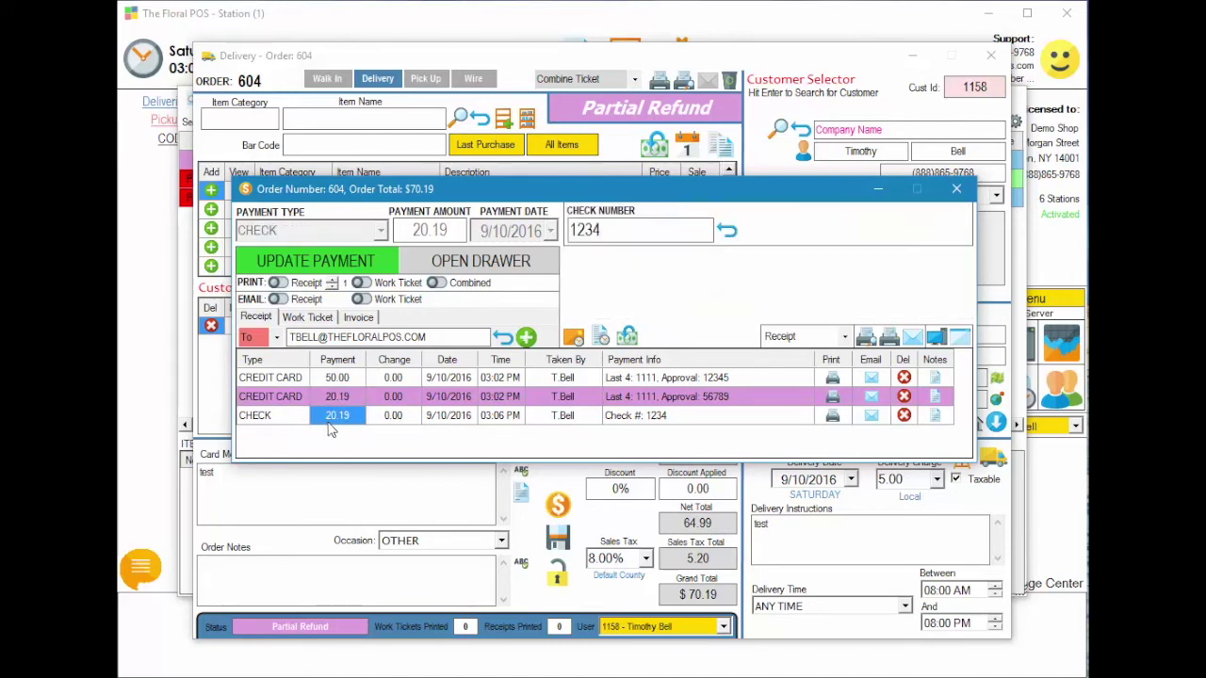
pyautogui.click(626, 339)
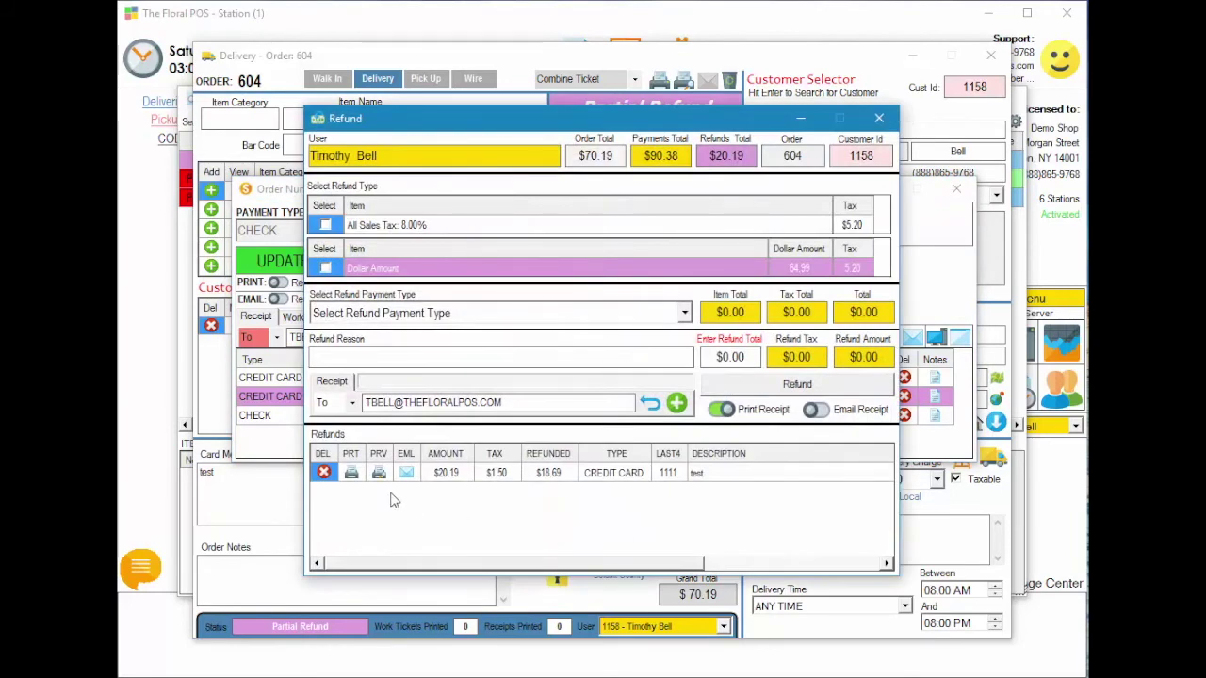
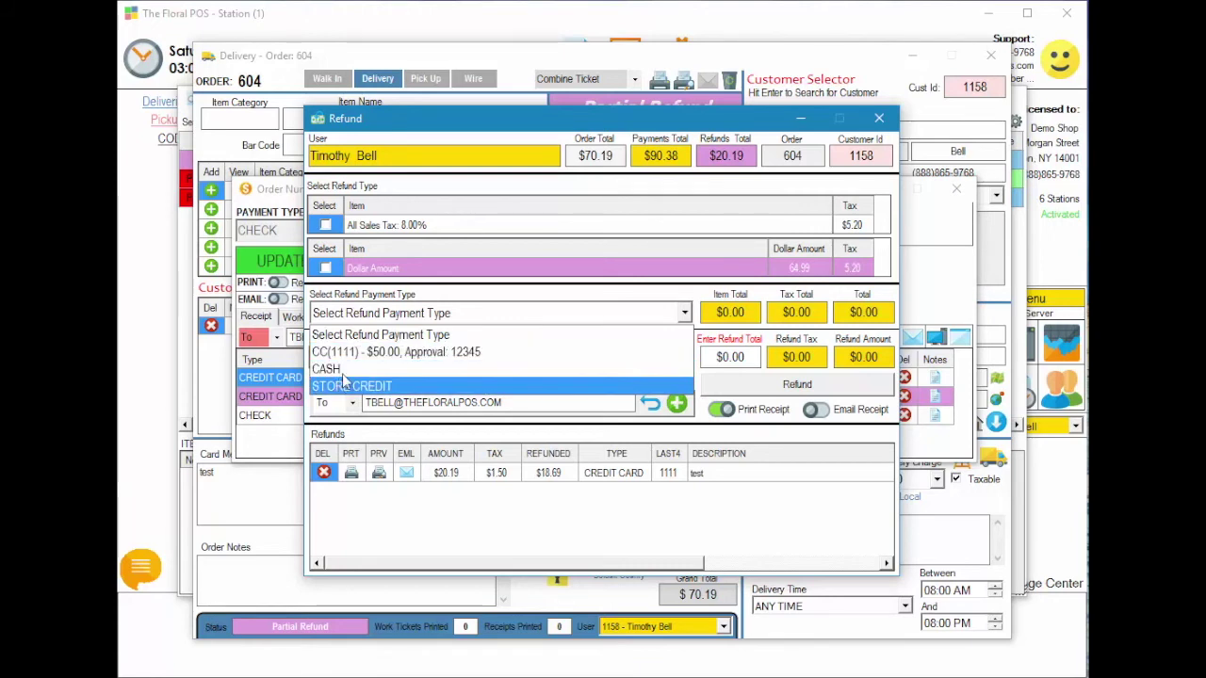
# - Choose the CC(1111) card payment as the refund type and accept the void-in-full-only notice
pyautogui.click(426, 316)
pyautogui.scroll(-1, 425, 317)
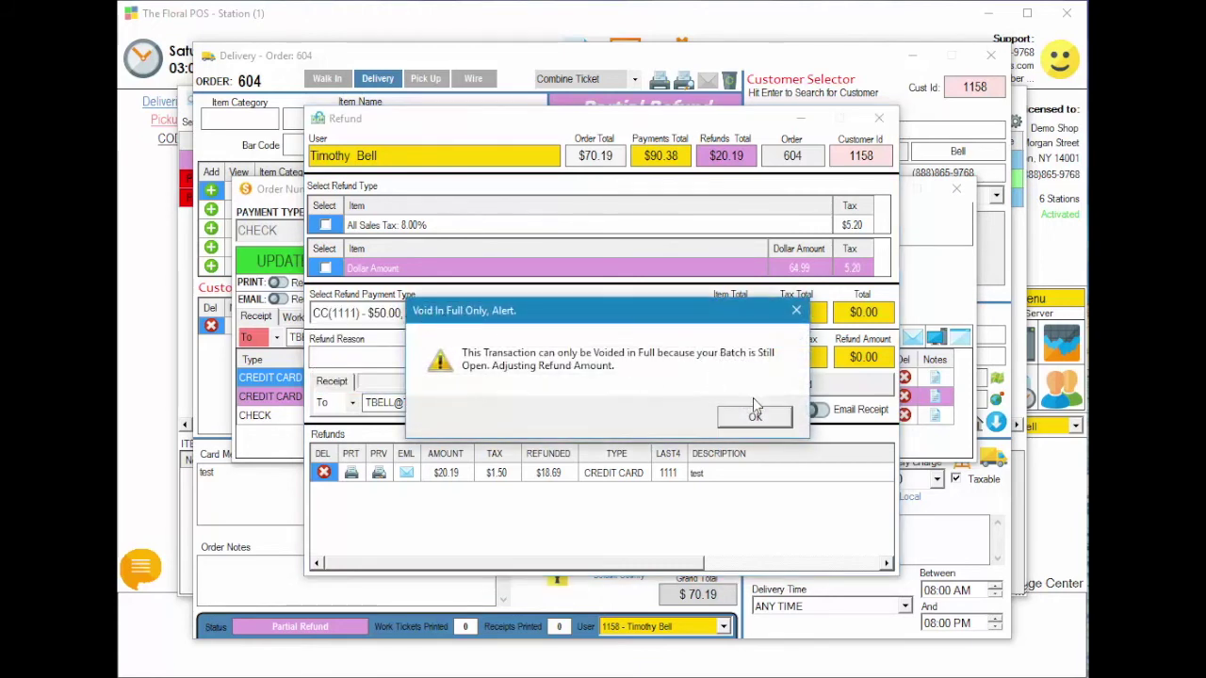
pyautogui.click(756, 415)
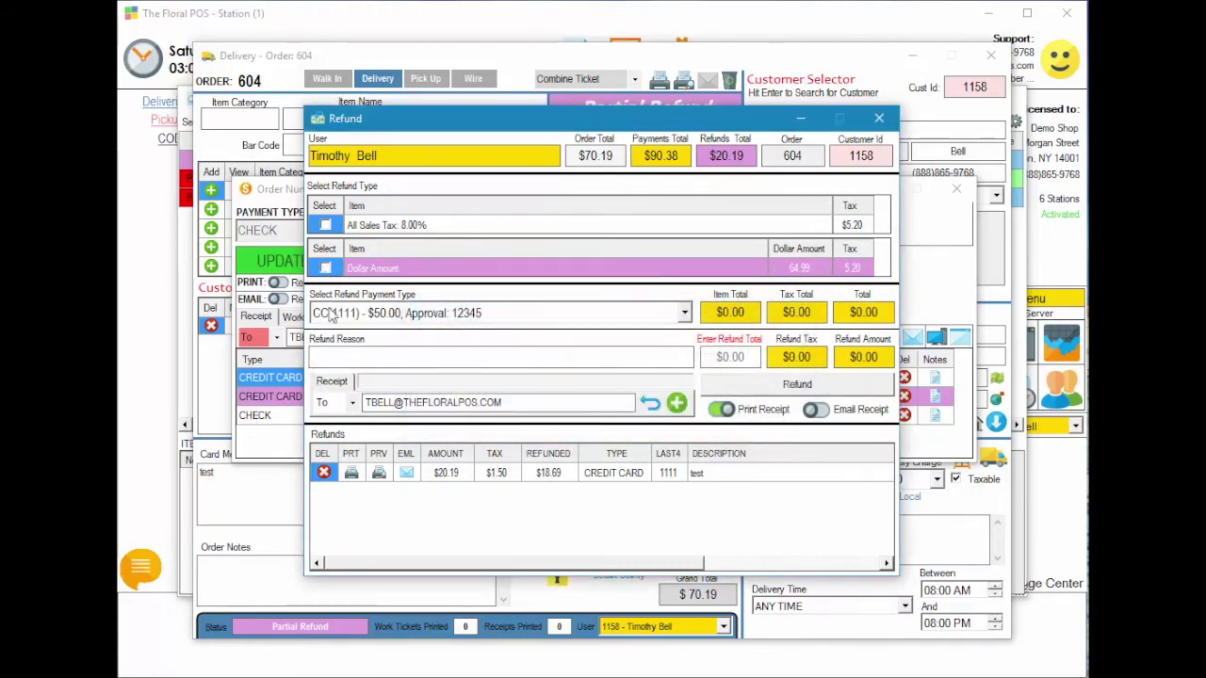
# - Keep the receipt addressed as To and review the receipt e-mail address
pyautogui.click(352, 405)
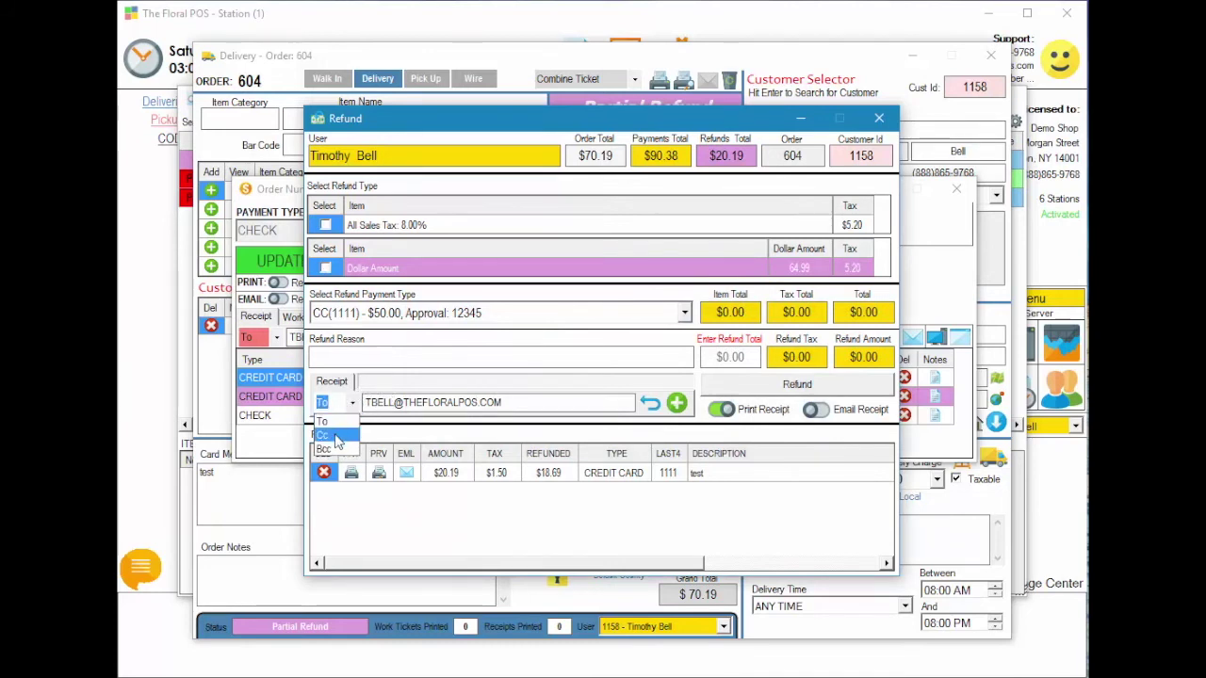
pyautogui.click(323, 421)
pyautogui.click(517, 403)
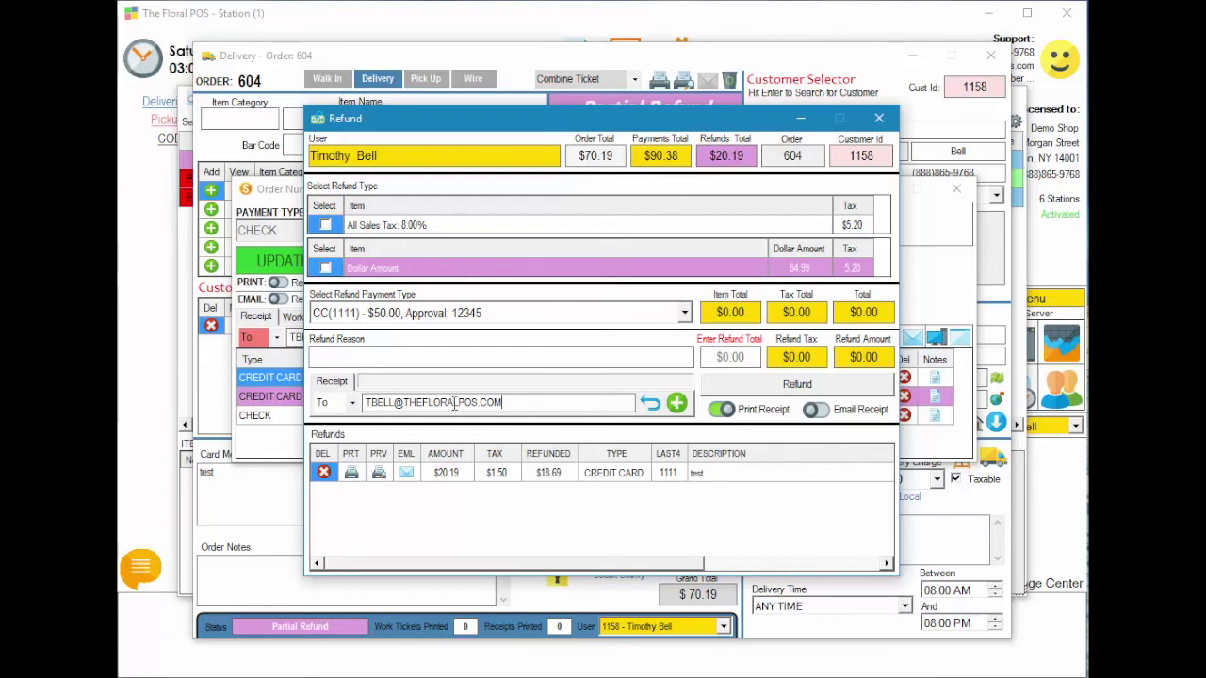
pyautogui.moveTo(504, 402); pyautogui.dragTo(371, 403)
pyautogui.click(521, 402)
pyautogui.click(378, 474)
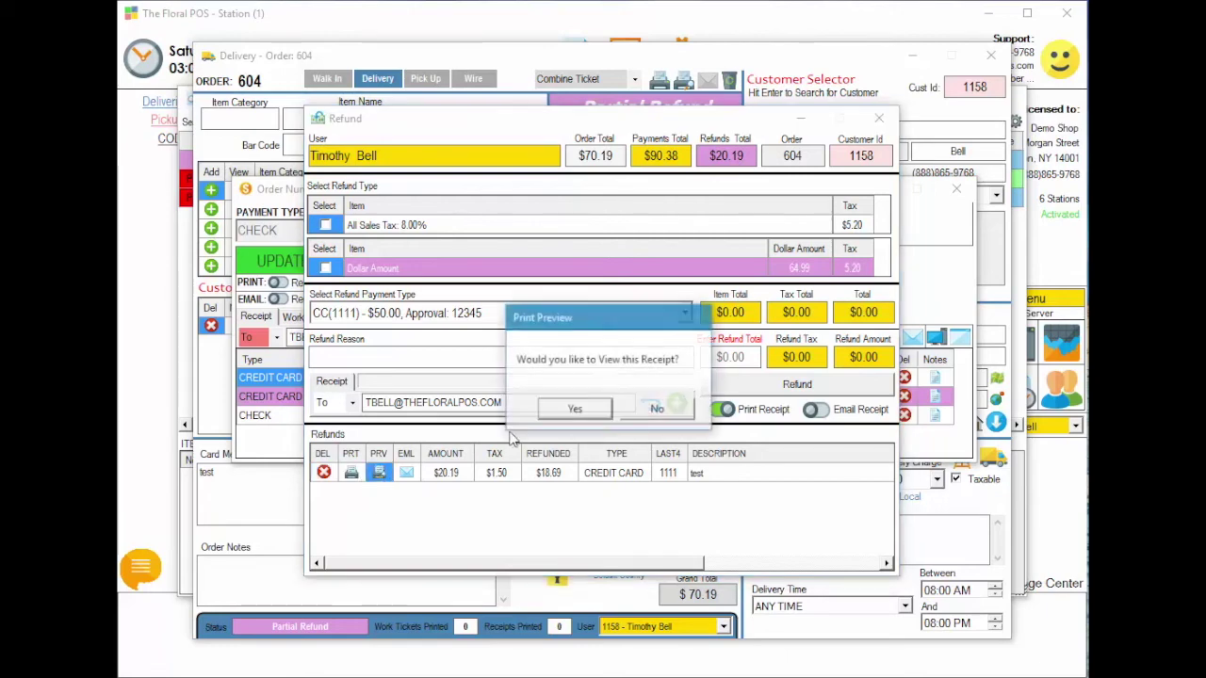
pyautogui.click(581, 407)
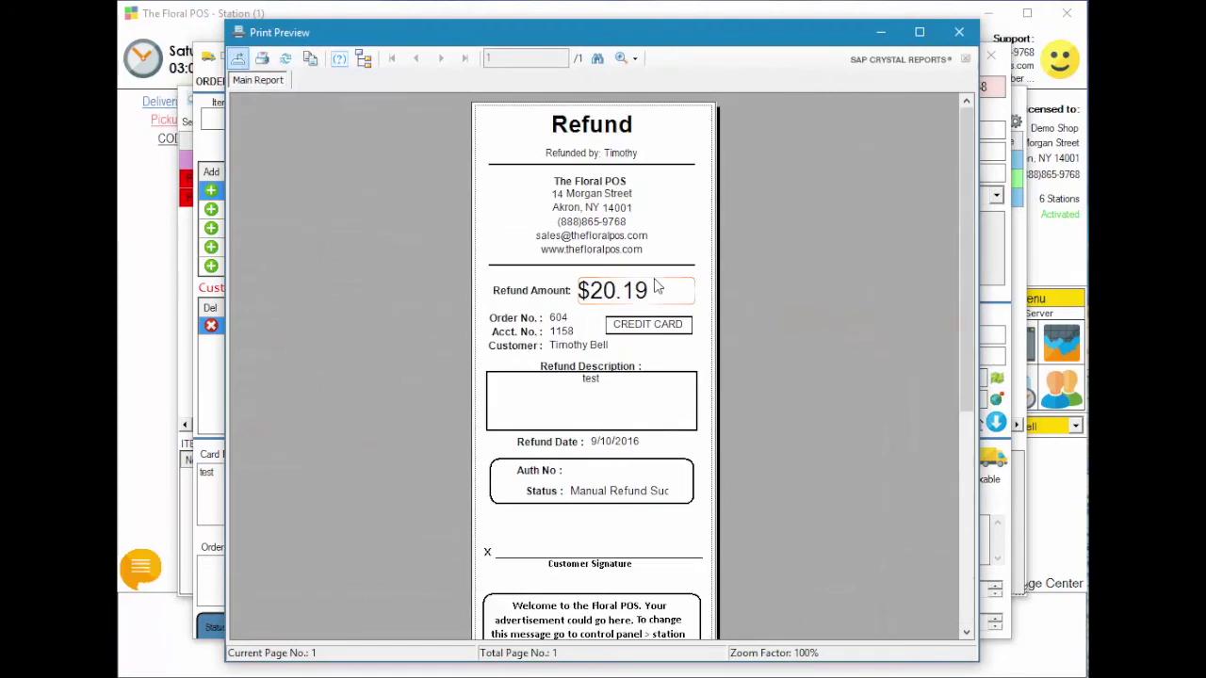
pyautogui.click(957, 33)
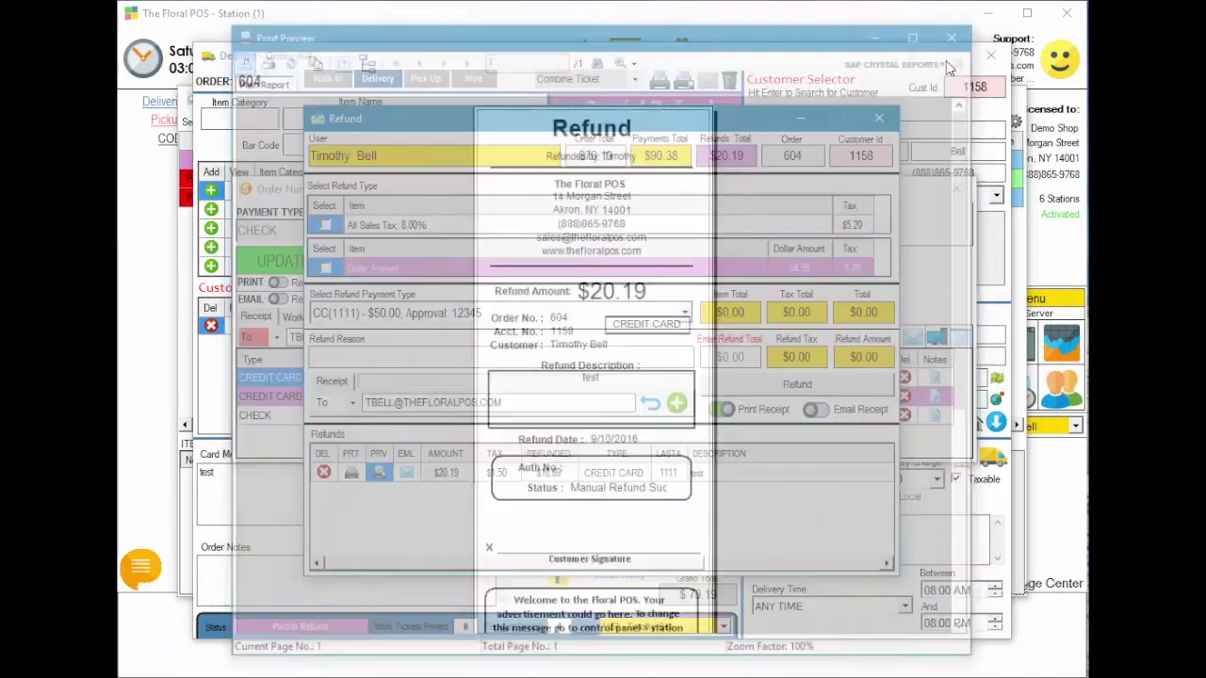
pyautogui.click(458, 479)
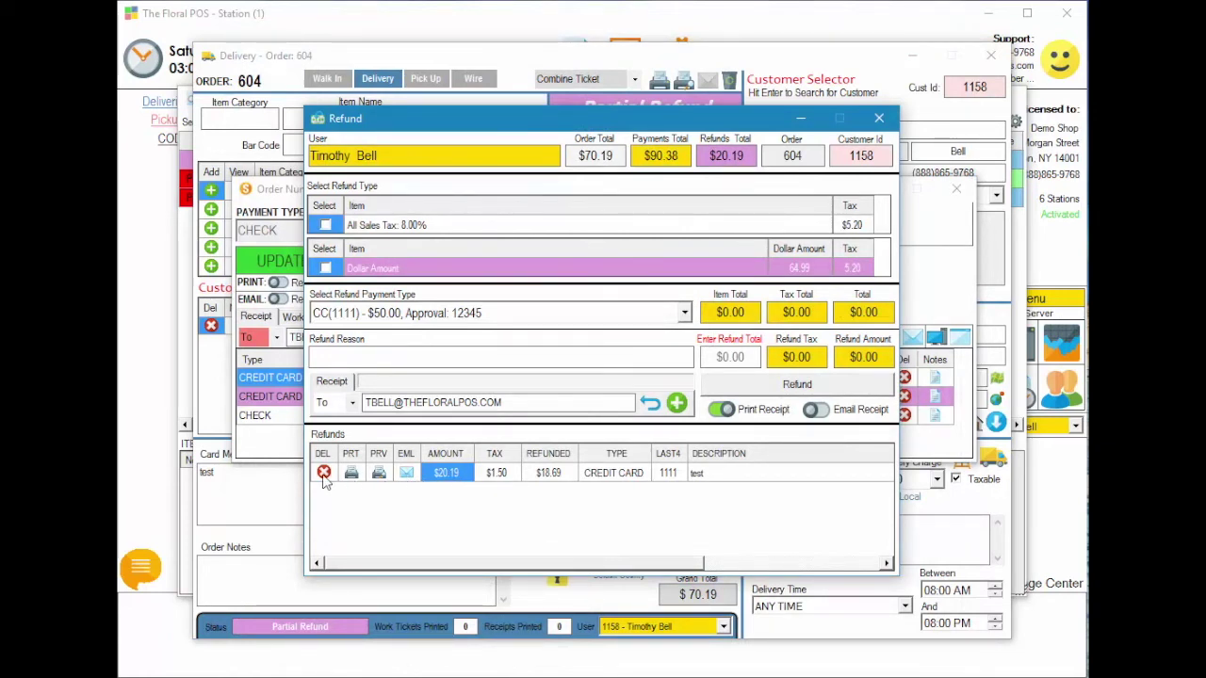
# - Close the Refund, payment, delivery order 604 and Order Browser windows
pyautogui.click(877, 121)
pyautogui.click(955, 189)
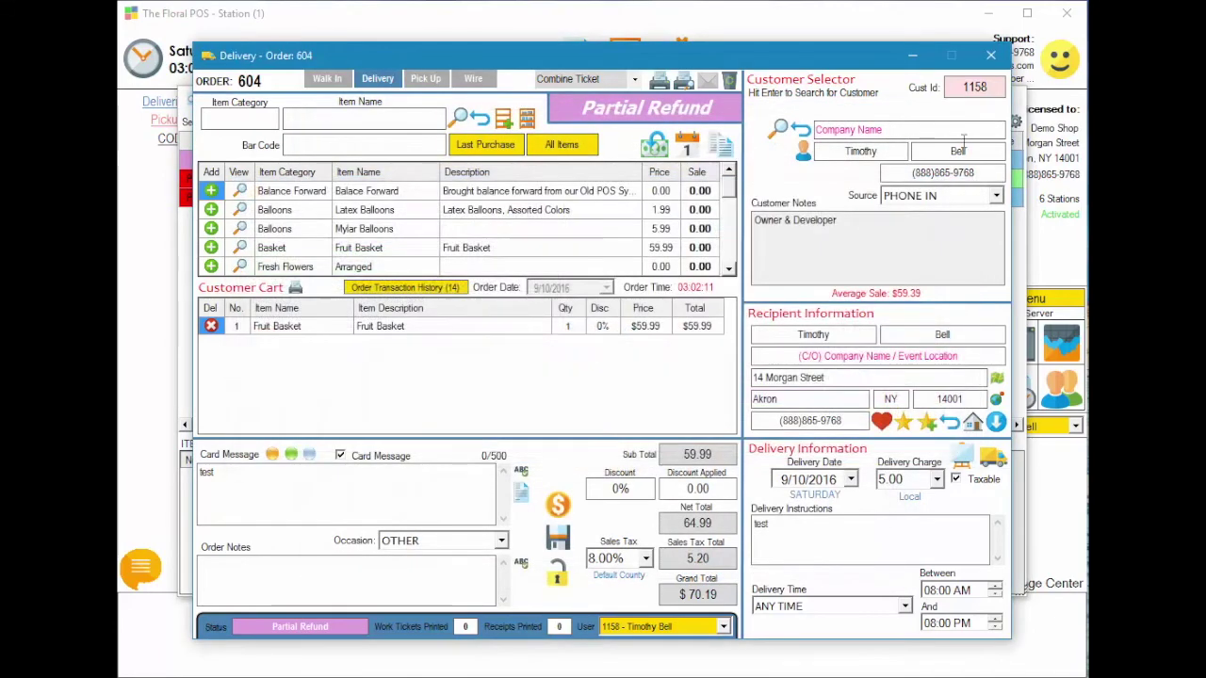
pyautogui.click(992, 56)
pyautogui.click(1012, 98)
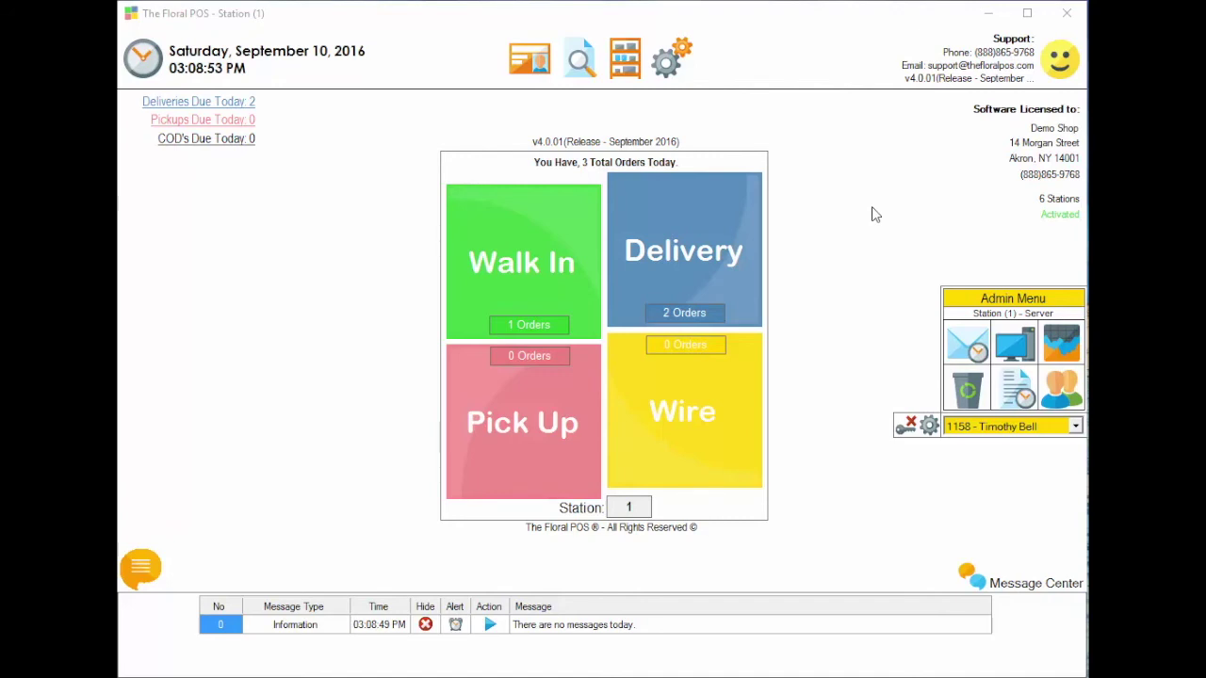
# - Go to Control Panel > System Configuration > PAYMENT TYPES
pyautogui.click(673, 73)
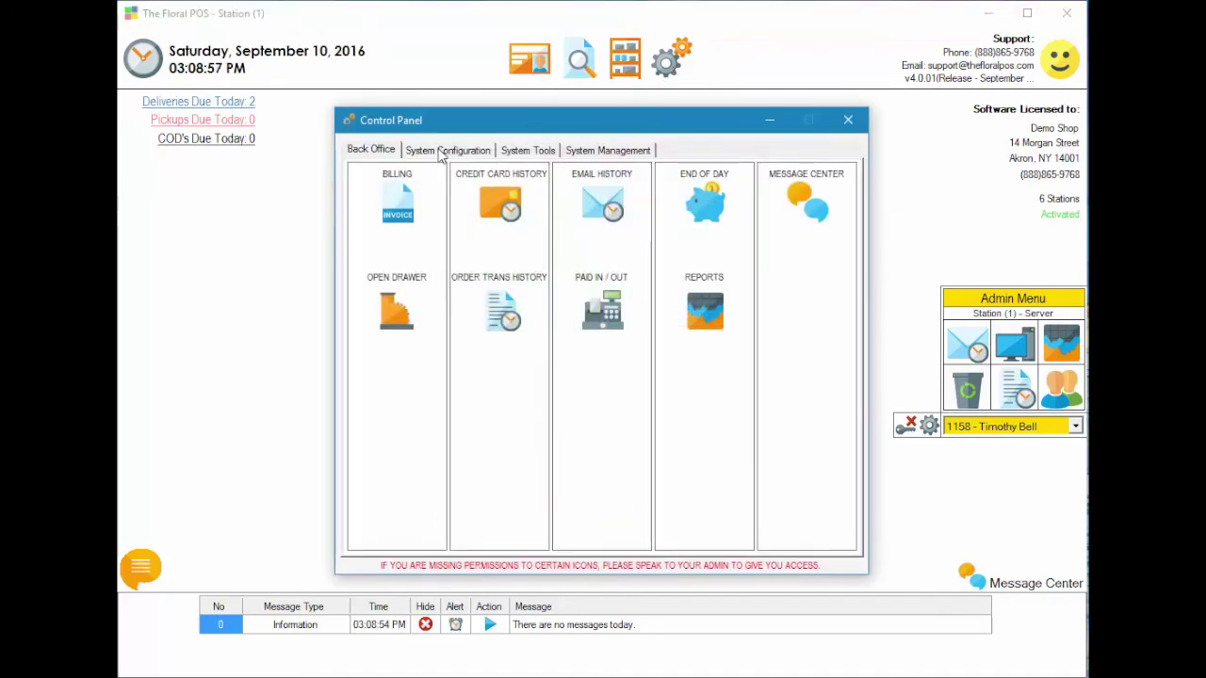
pyautogui.click(443, 153)
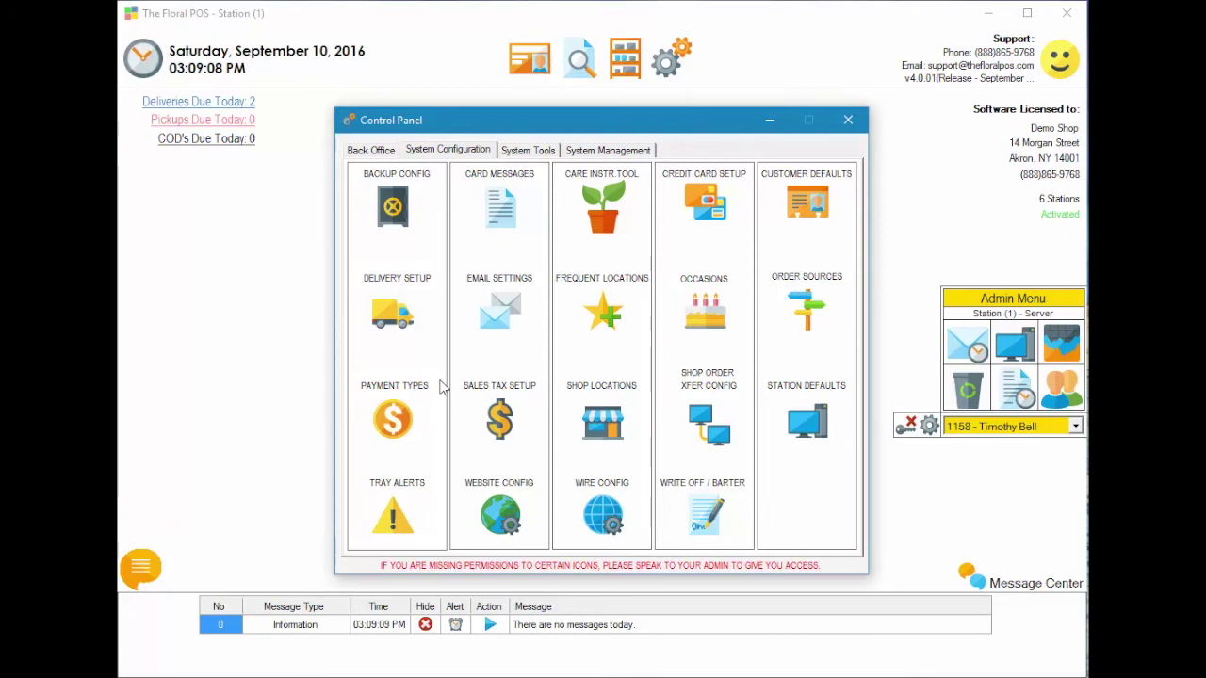
pyautogui.click(416, 412)
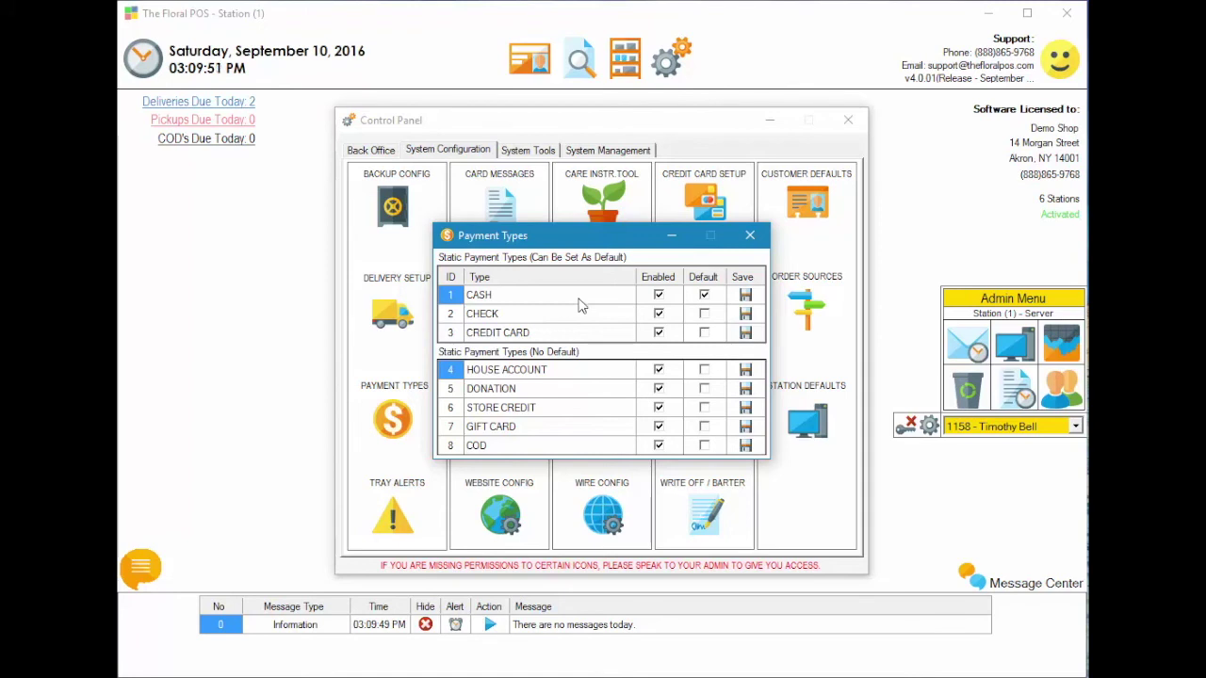
# - Tick and save Default on the CREDIT CARD row, then exit Payment Types and the Control Panel
pyautogui.click(705, 335)
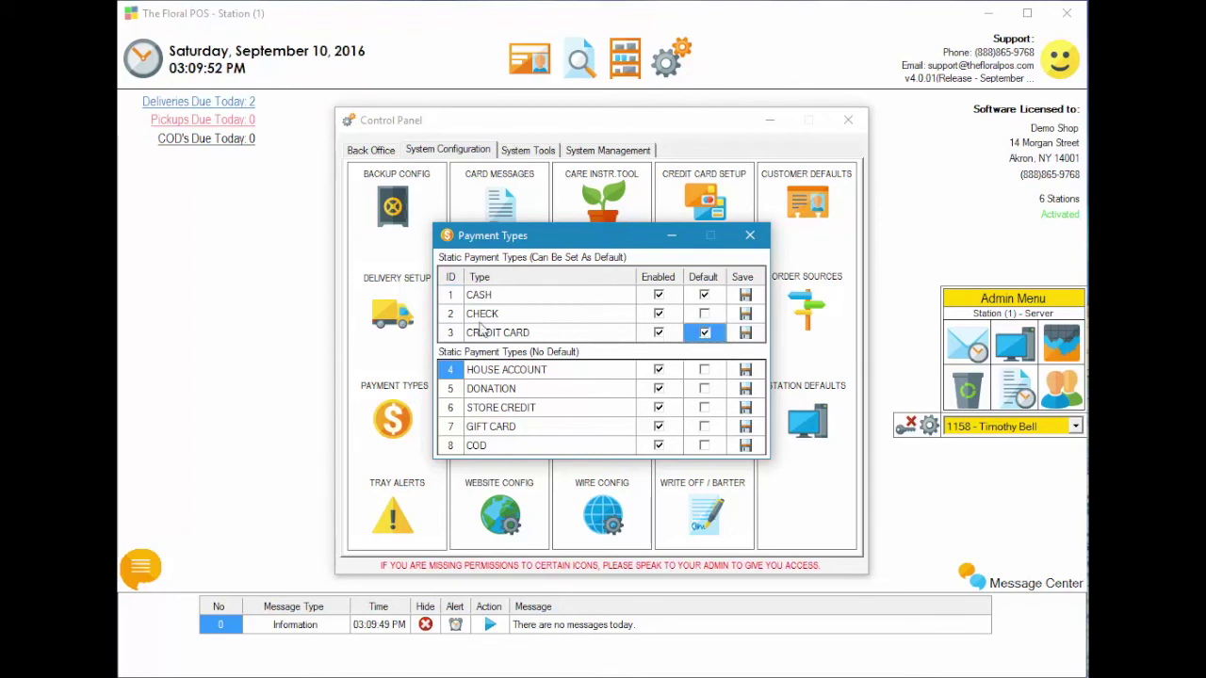
pyautogui.click(745, 337)
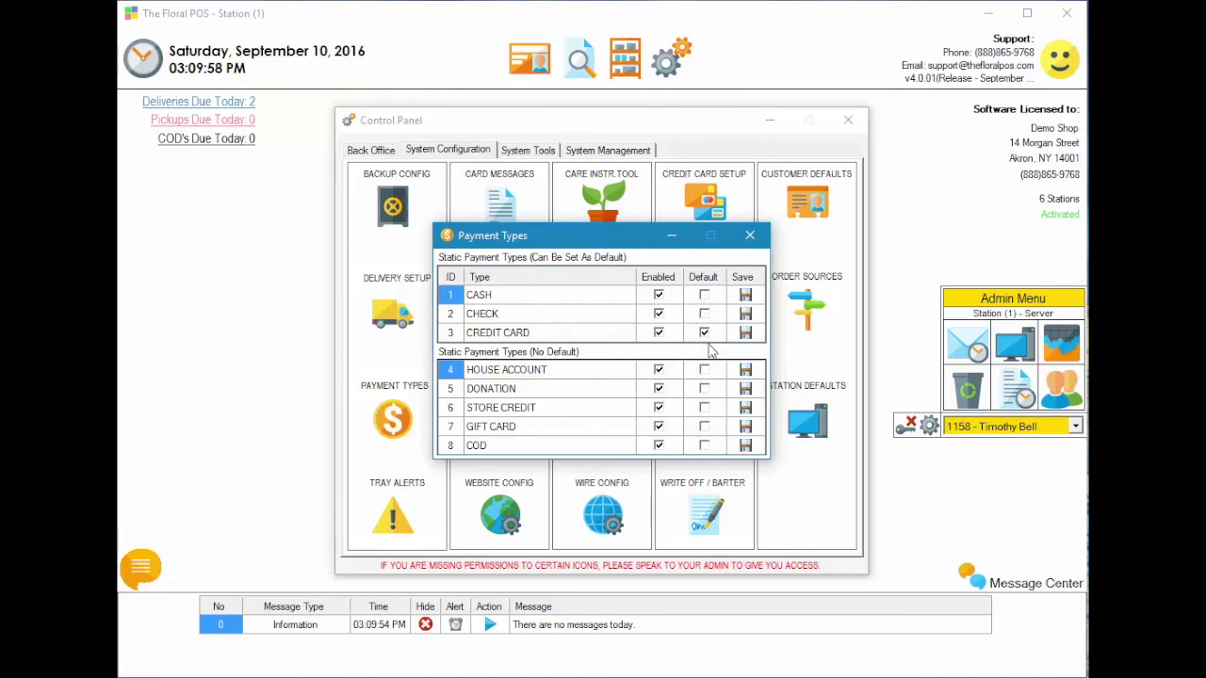
pyautogui.click(749, 241)
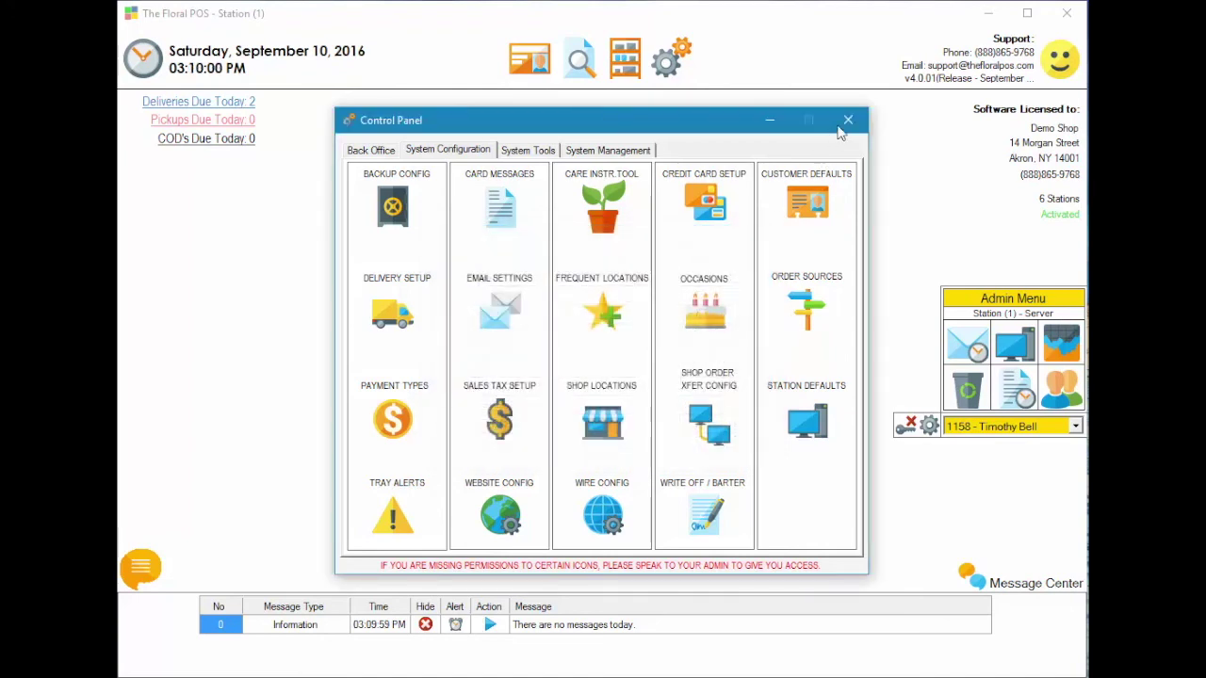
pyautogui.click(848, 120)
# - Save a walk-in order 605 with one Fruit Basket ($64.79), confirm CREDIT CARD is preselected, then close it
pyautogui.click(537, 287)
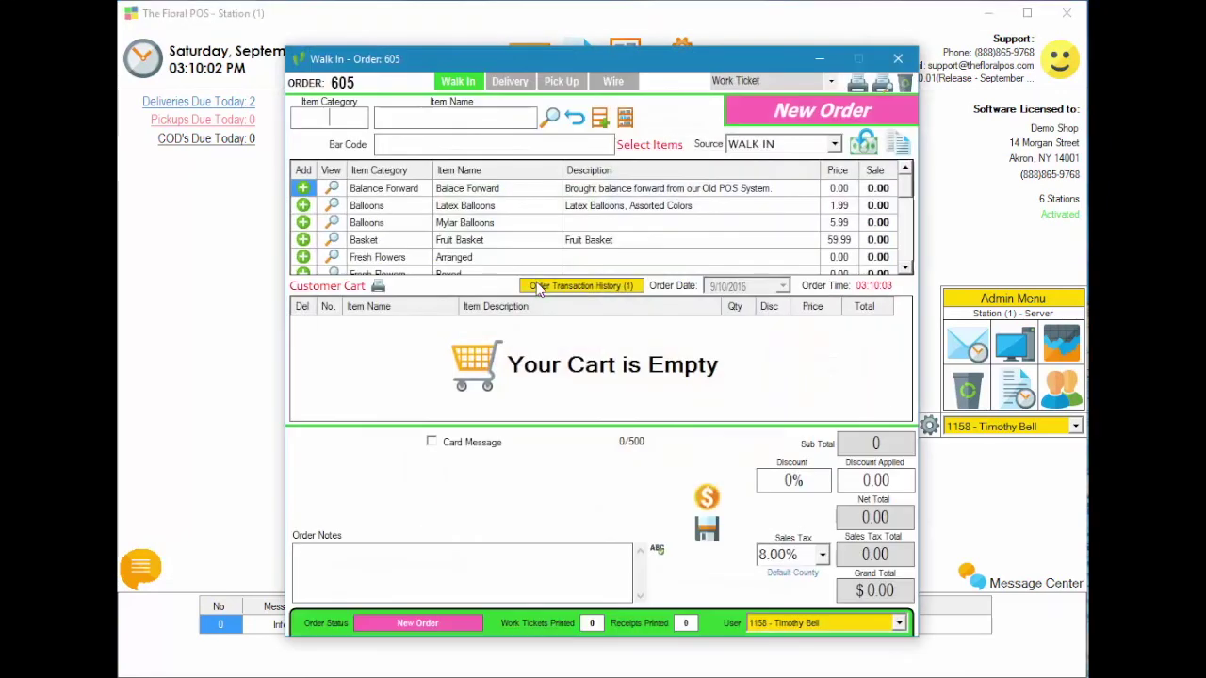
pyautogui.doubleClick(362, 241)
pyautogui.click(699, 485)
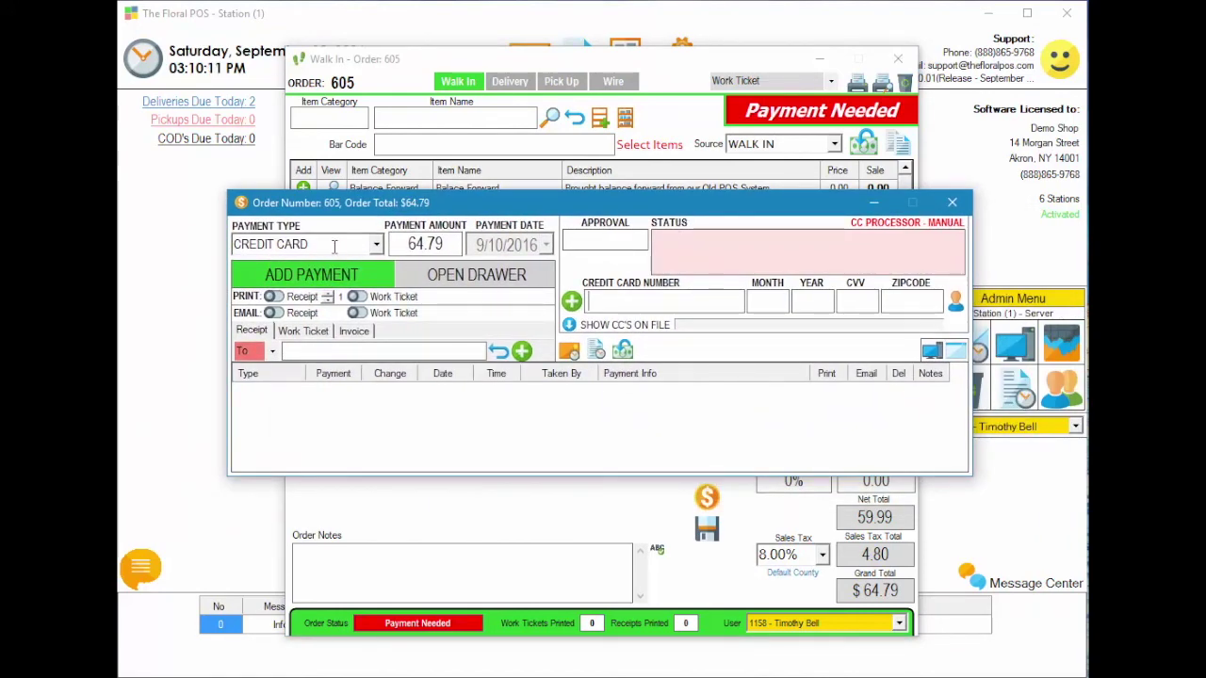
pyautogui.click(951, 204)
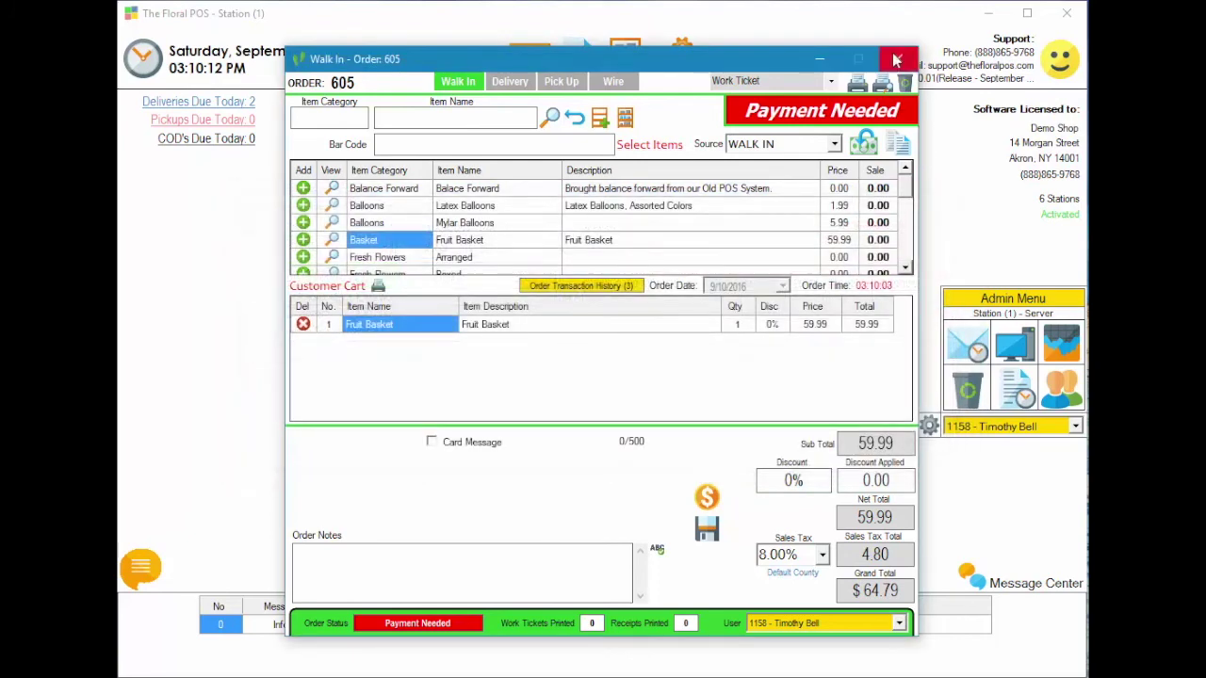
pyautogui.click(898, 59)
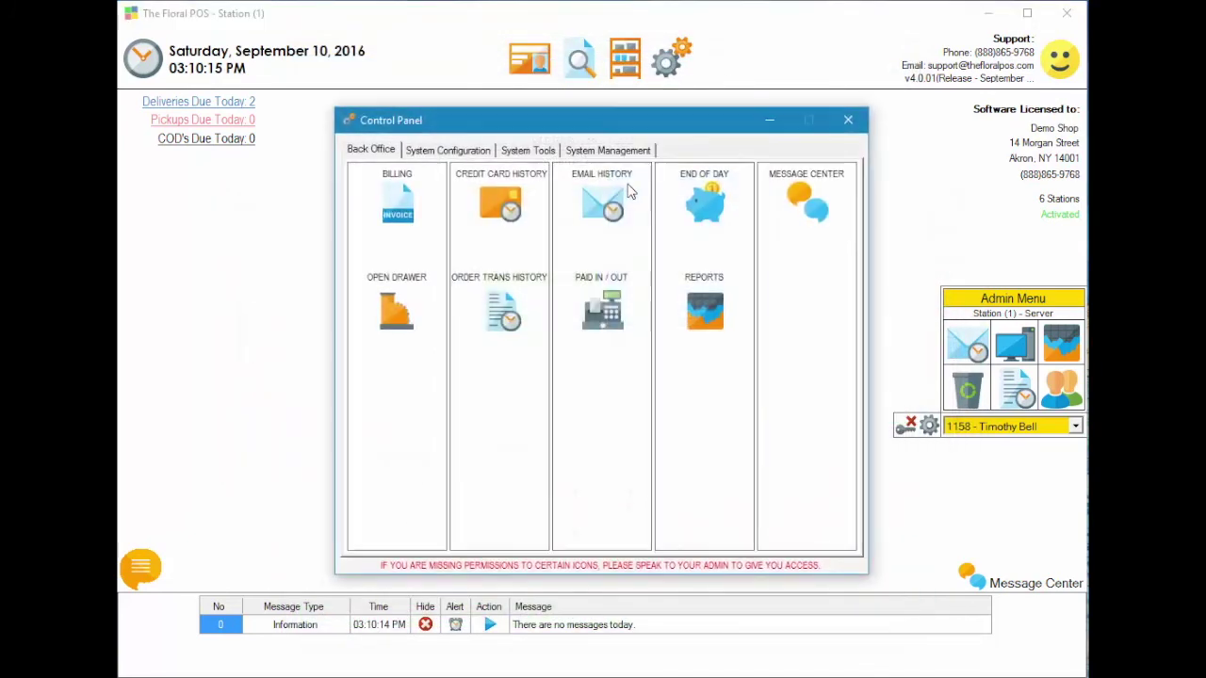
# - In System Configuration > Payment Types, disable GIFT CARD and DONATION and save both rows
pyautogui.click(457, 152)
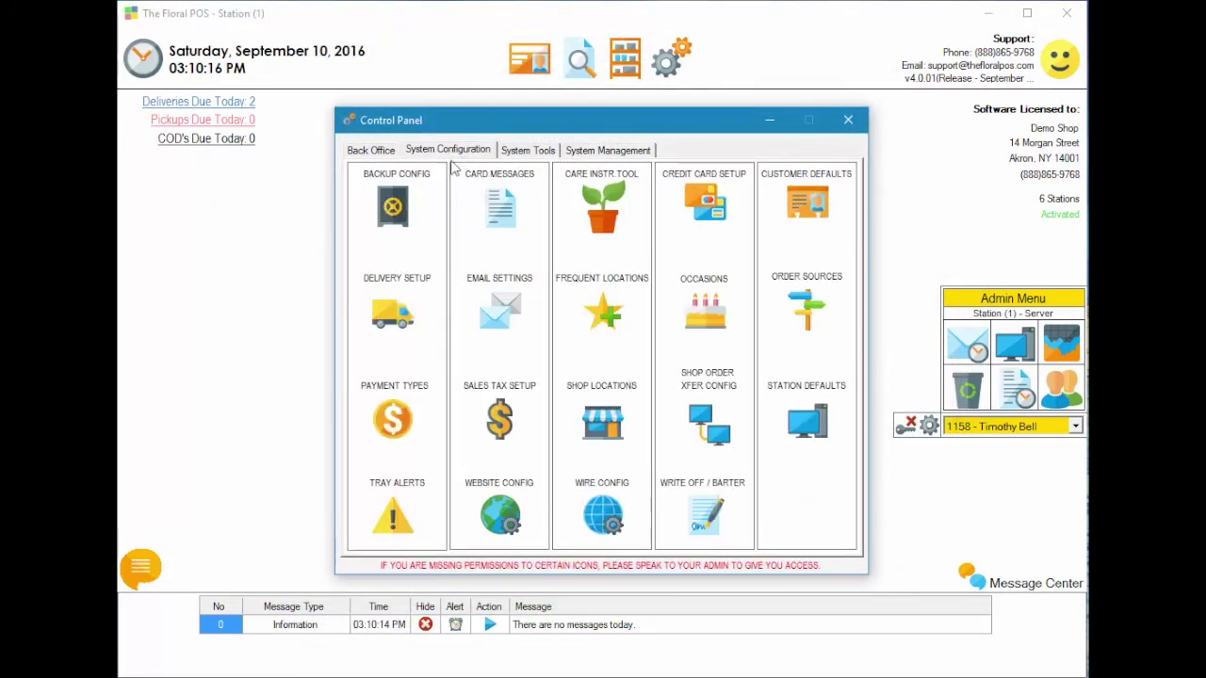
pyautogui.click(401, 419)
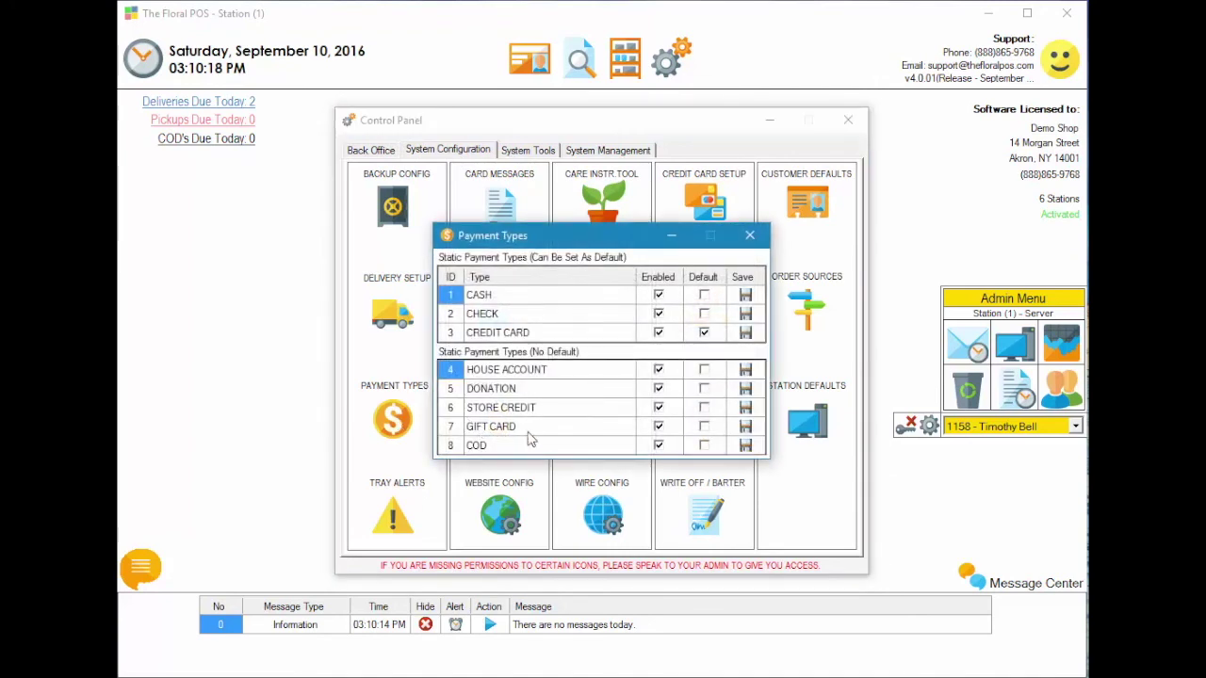
pyautogui.click(662, 432)
pyautogui.click(661, 432)
pyautogui.click(660, 392)
pyautogui.click(660, 392)
pyautogui.click(749, 430)
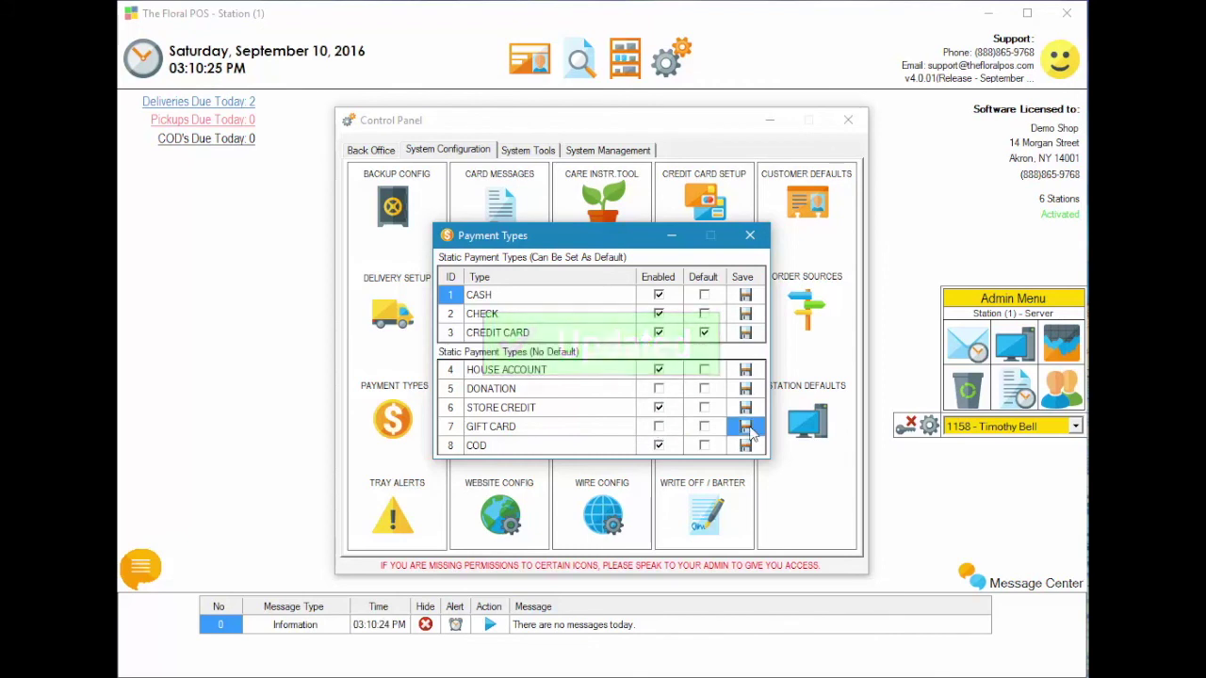
pyautogui.click(743, 392)
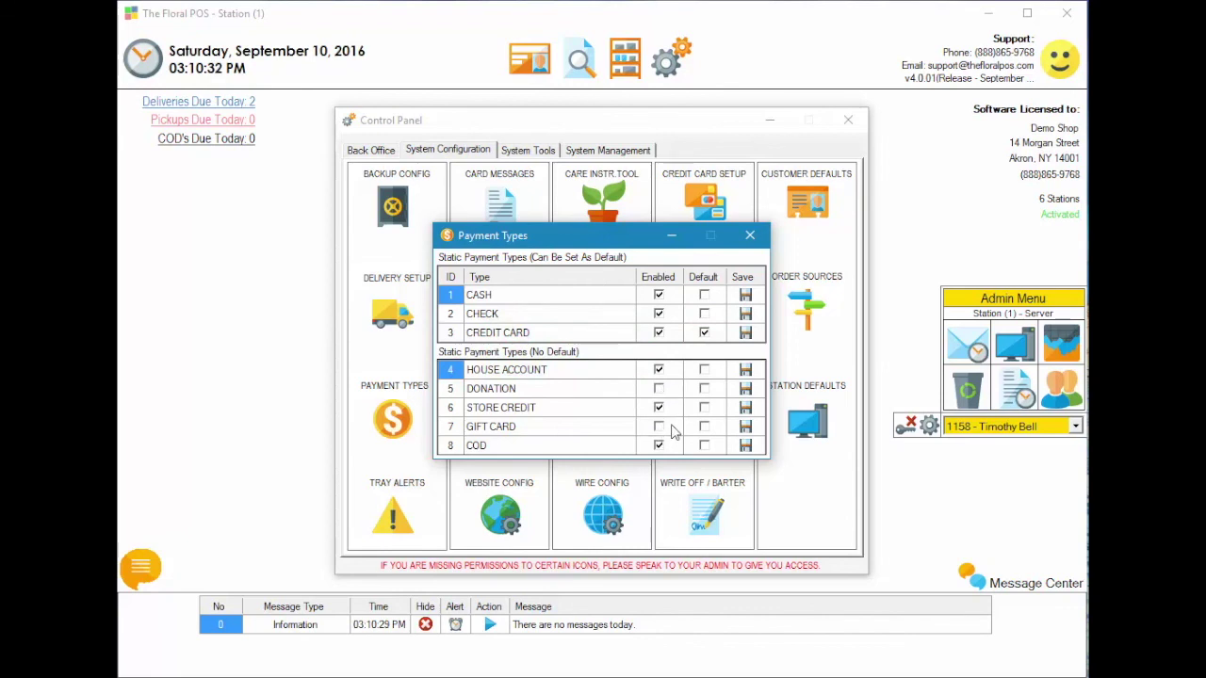
# - Close Payment Types and the Control Panel, then bring up the Order Browser
pyautogui.click(750, 235)
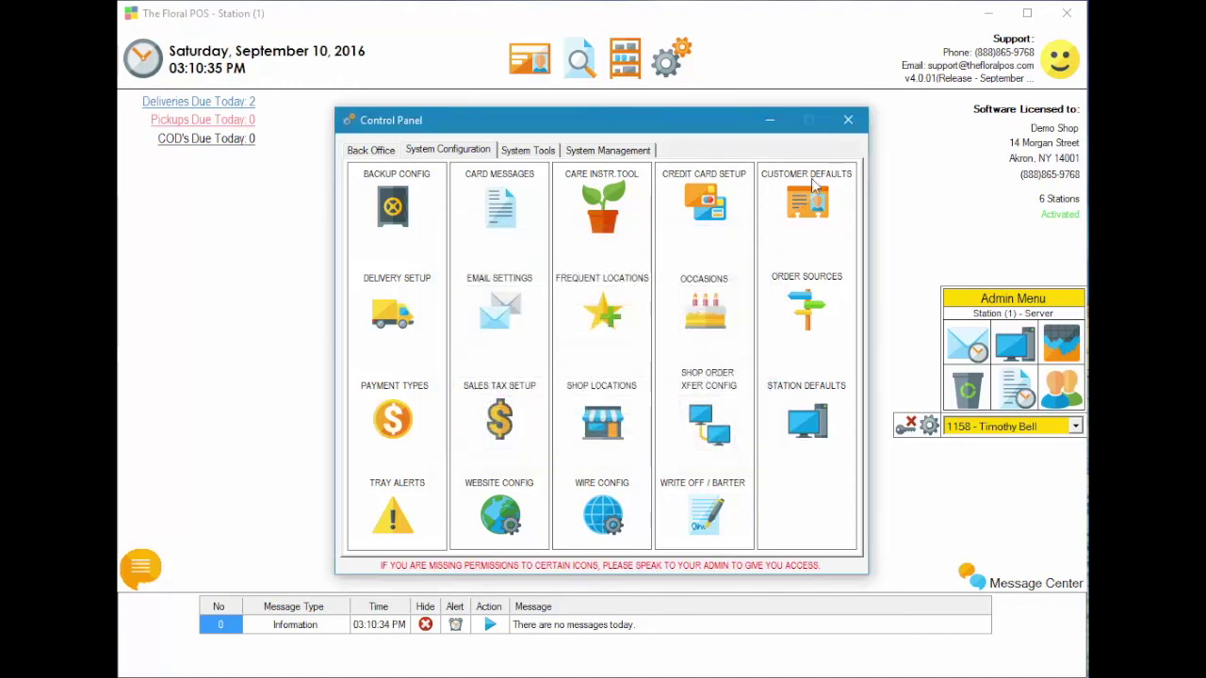
pyautogui.click(848, 120)
pyautogui.click(581, 59)
# - Check that order 605's Payment Type list shows only Cash, Check, Credit Card and COD
pyautogui.click(280, 160)
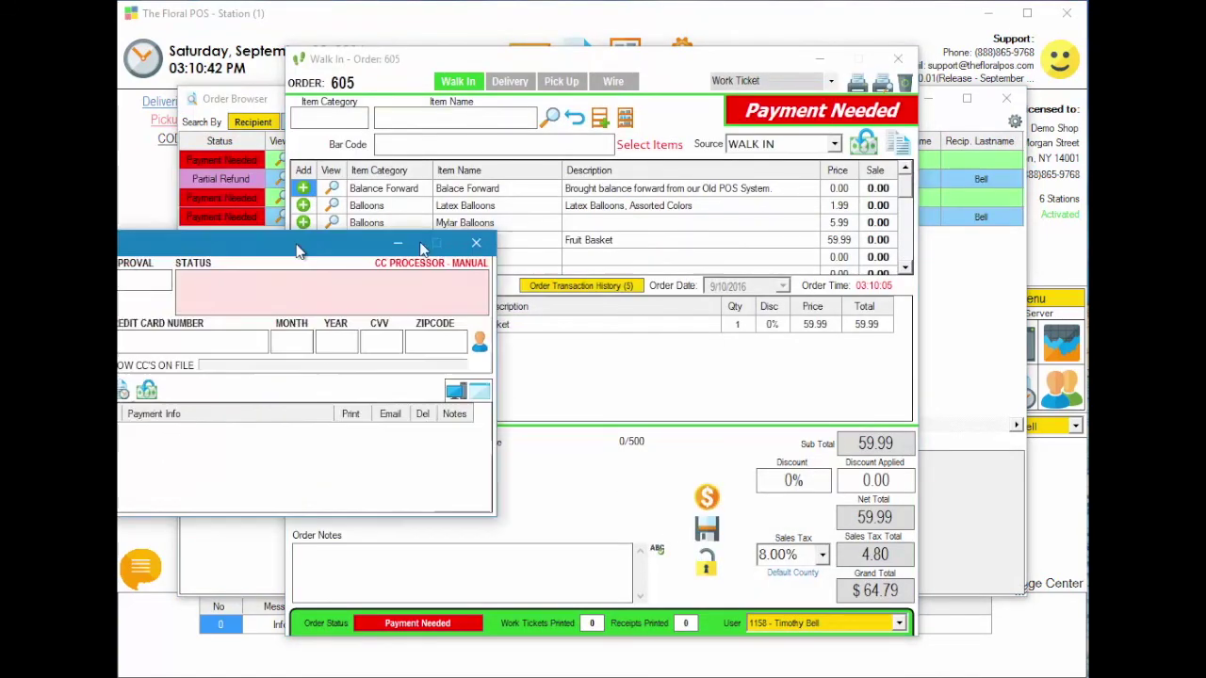
pyautogui.click(390, 251)
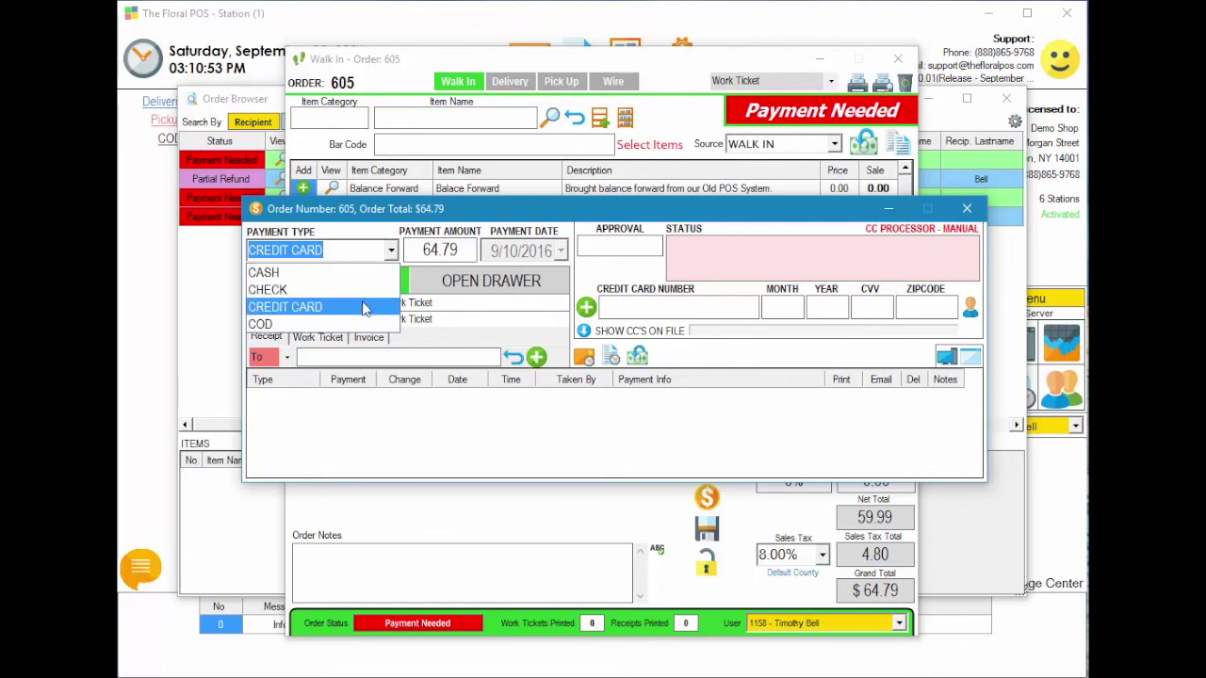
pyautogui.click(499, 225)
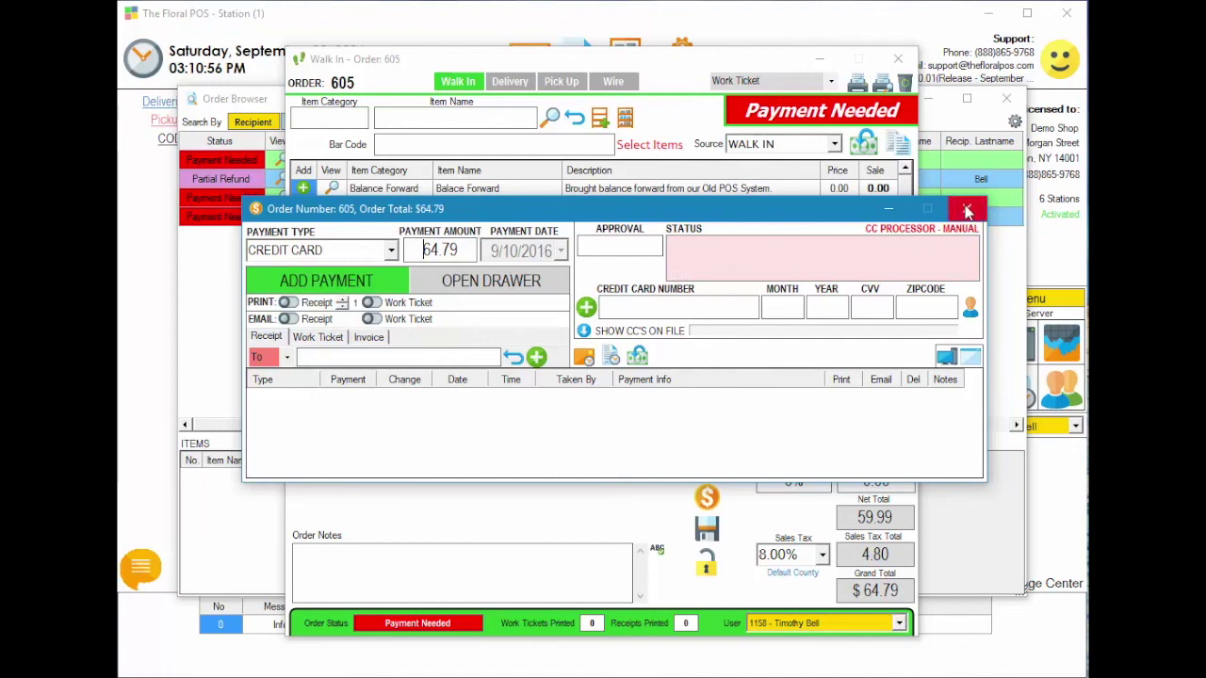
# - Close the payment, order 605 and Order Browser windows
pyautogui.click(966, 208)
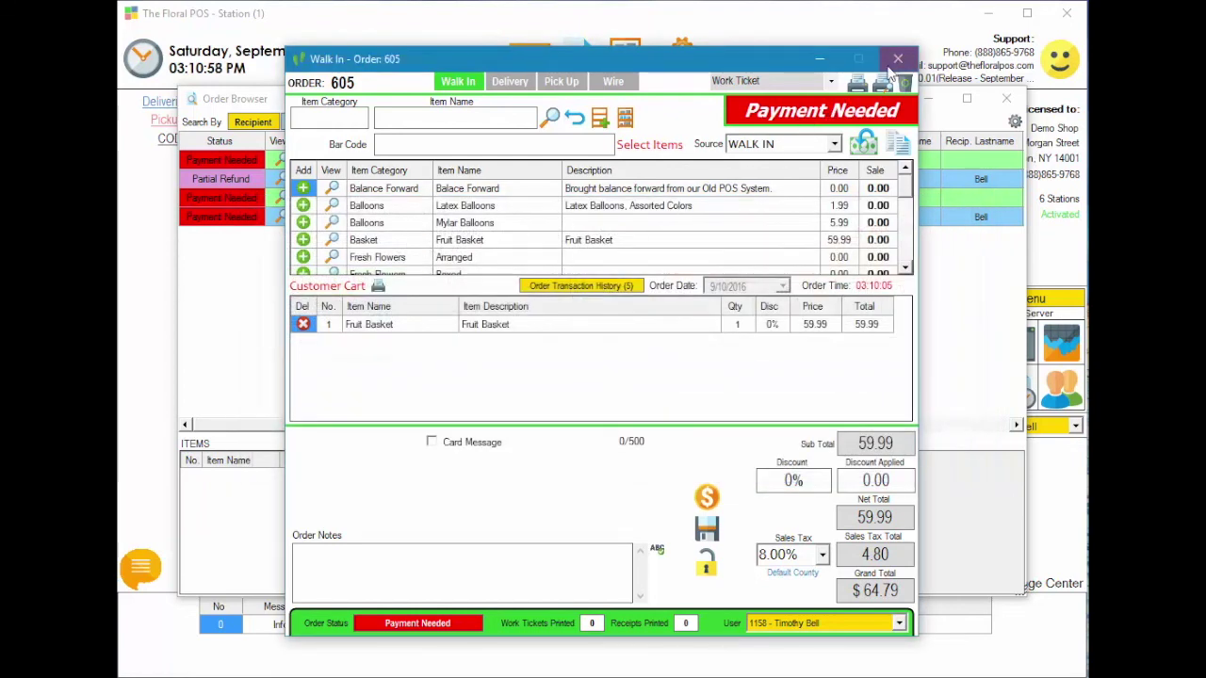
pyautogui.click(895, 66)
pyautogui.click(1006, 98)
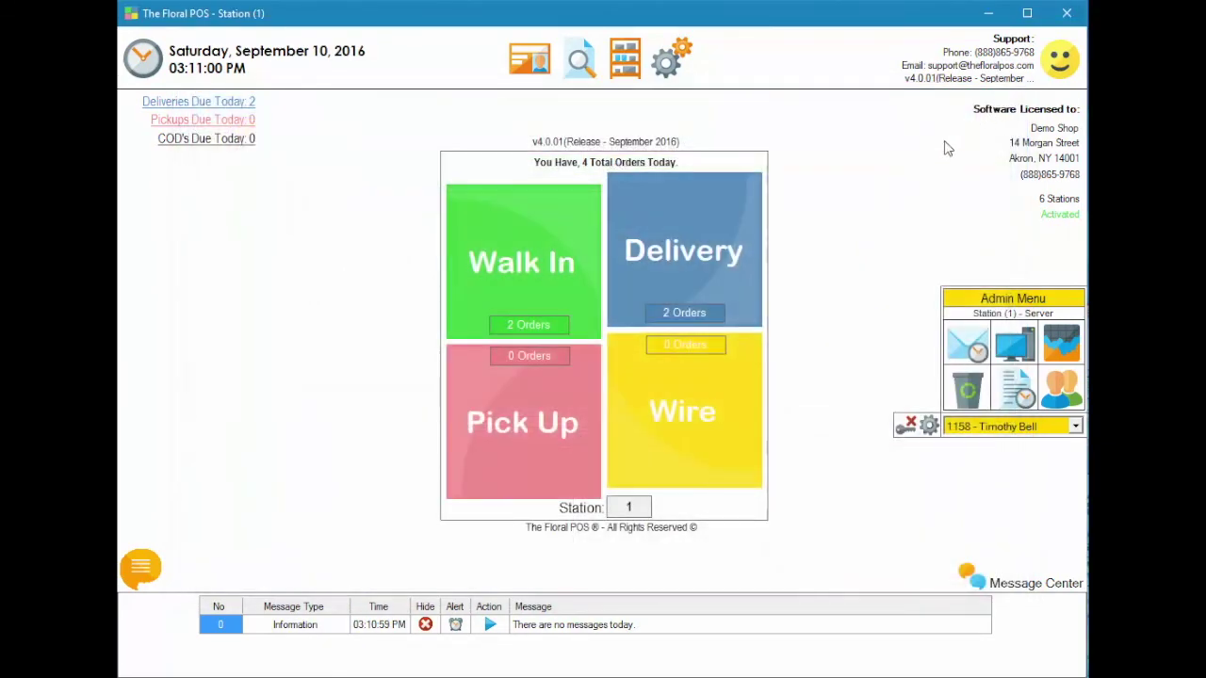